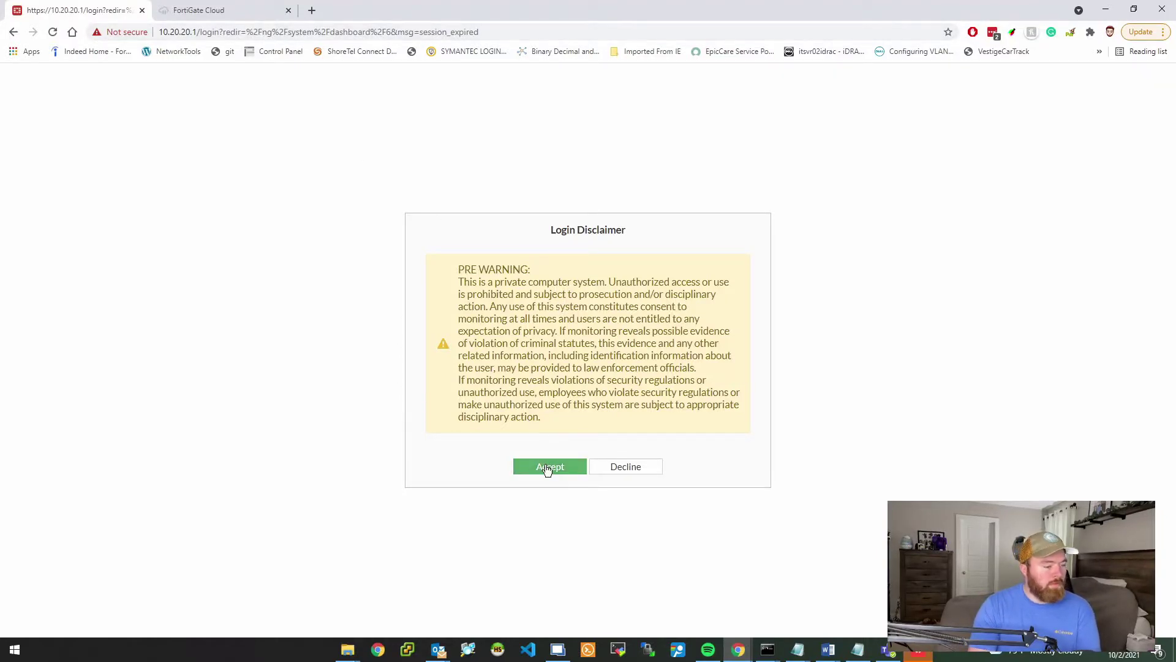
Step: Accept the login disclaimer and sign in to the FortiGate admin console
left_click(548, 467)
left_click(567, 392)
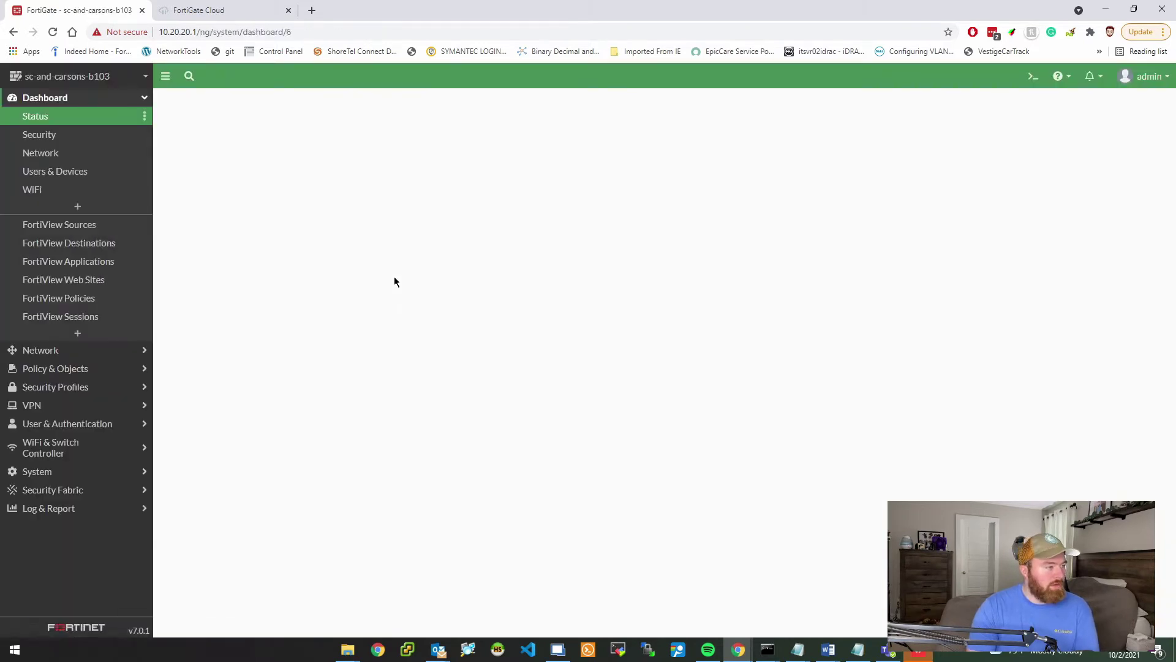
Step: Review the network interfaces and the existing firewall policies between INSIDE-LAN and OUTSIDE-TO-EPLAN
left_click(65, 353)
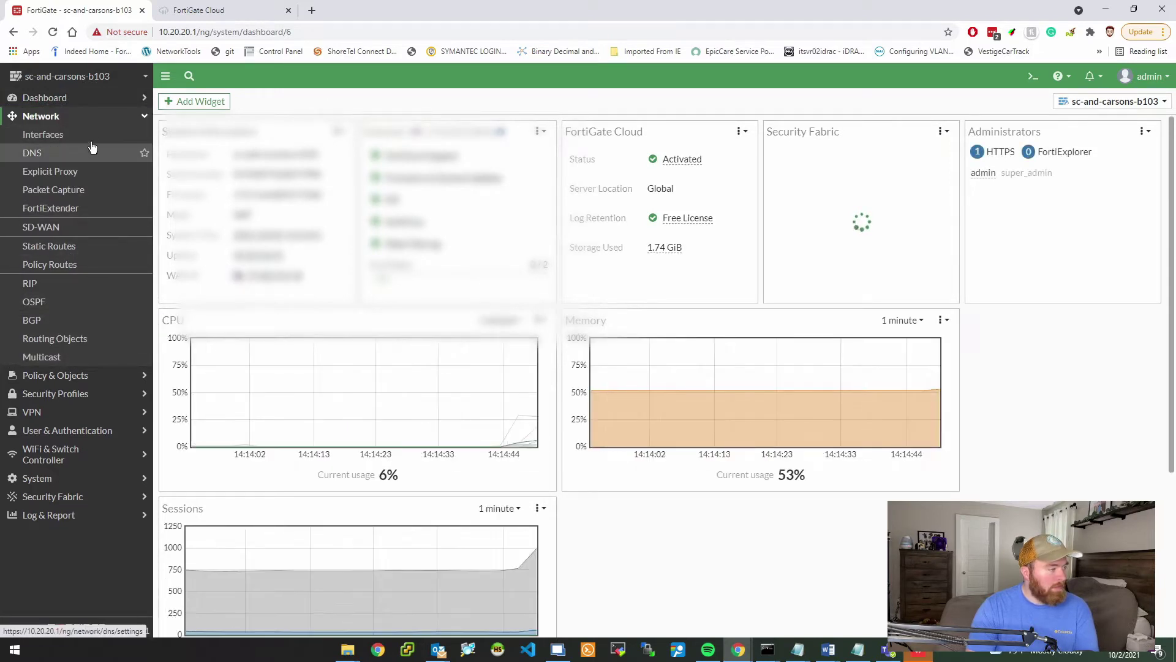
left_click(91, 140)
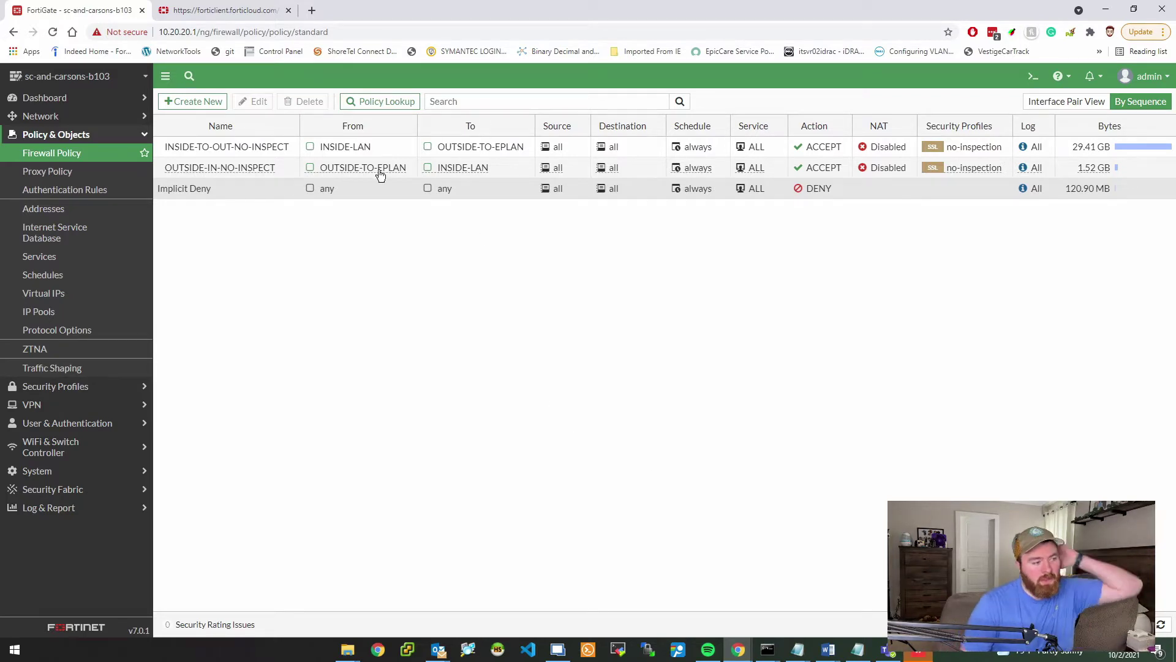
mouse_move(395, 167)
left_click(503, 183)
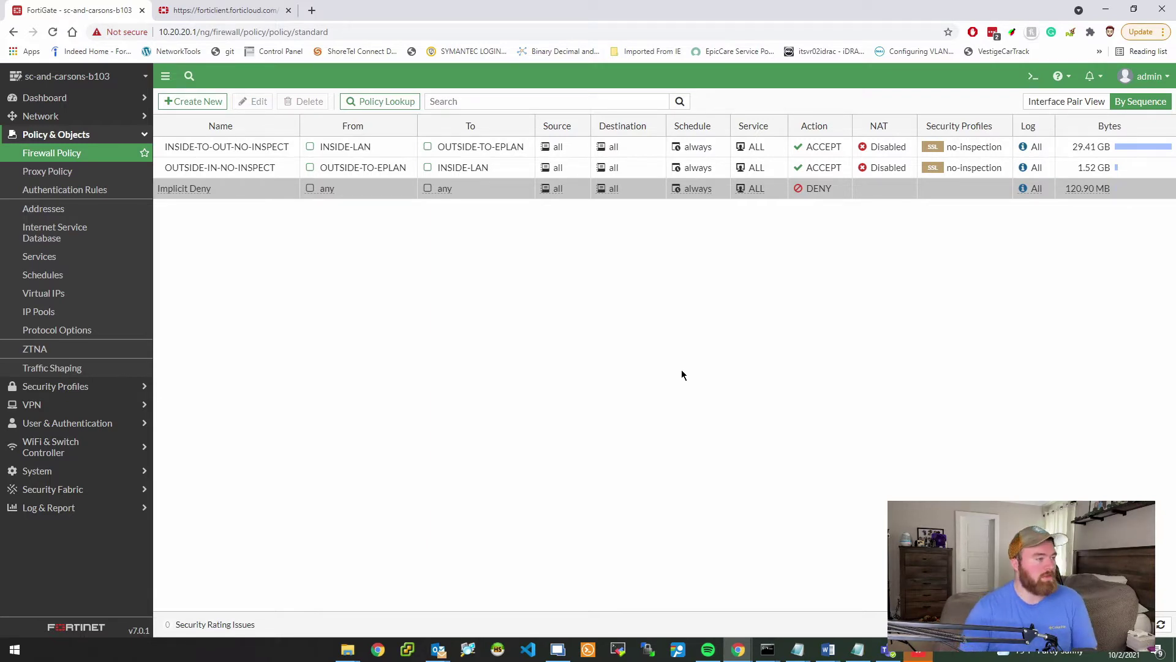
Step: Switch to FortiClient Endpoint Management Server and start a new Zero Trust tagging rule set named Youtube
left_click(198, 17)
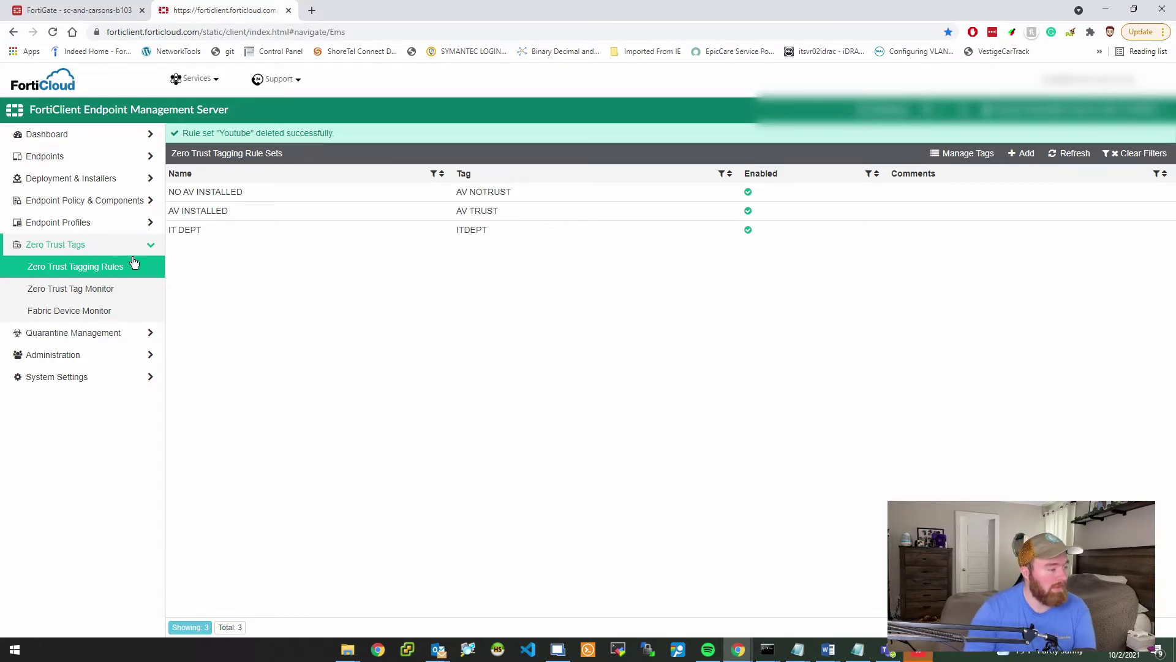
left_click(1017, 152)
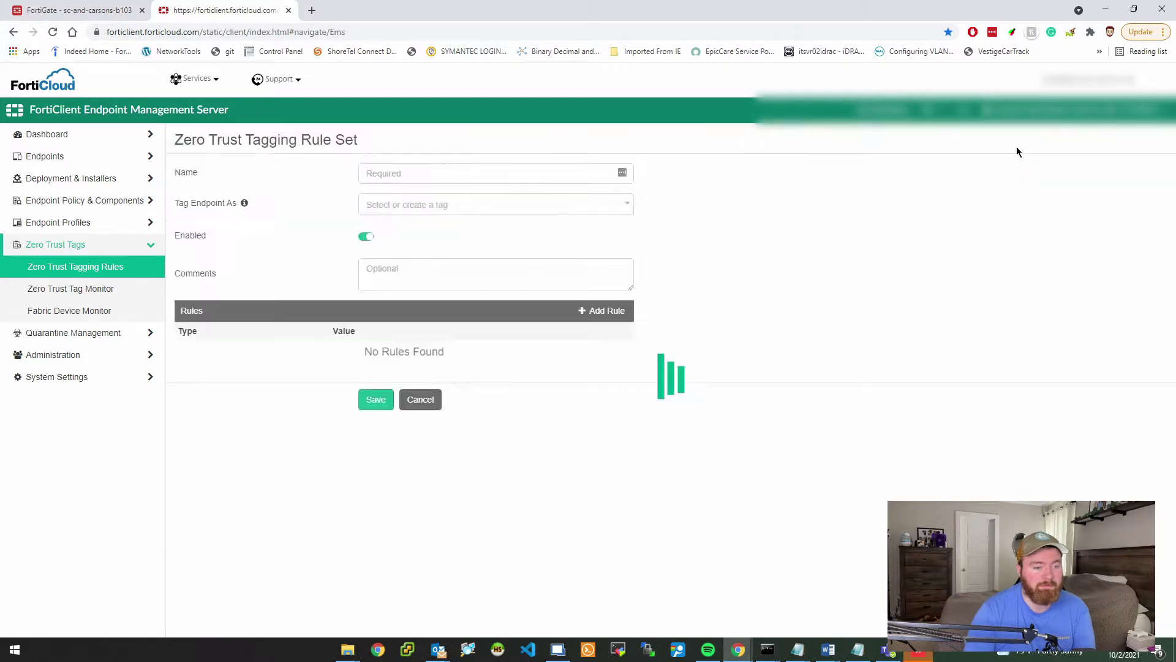
left_click(423, 195)
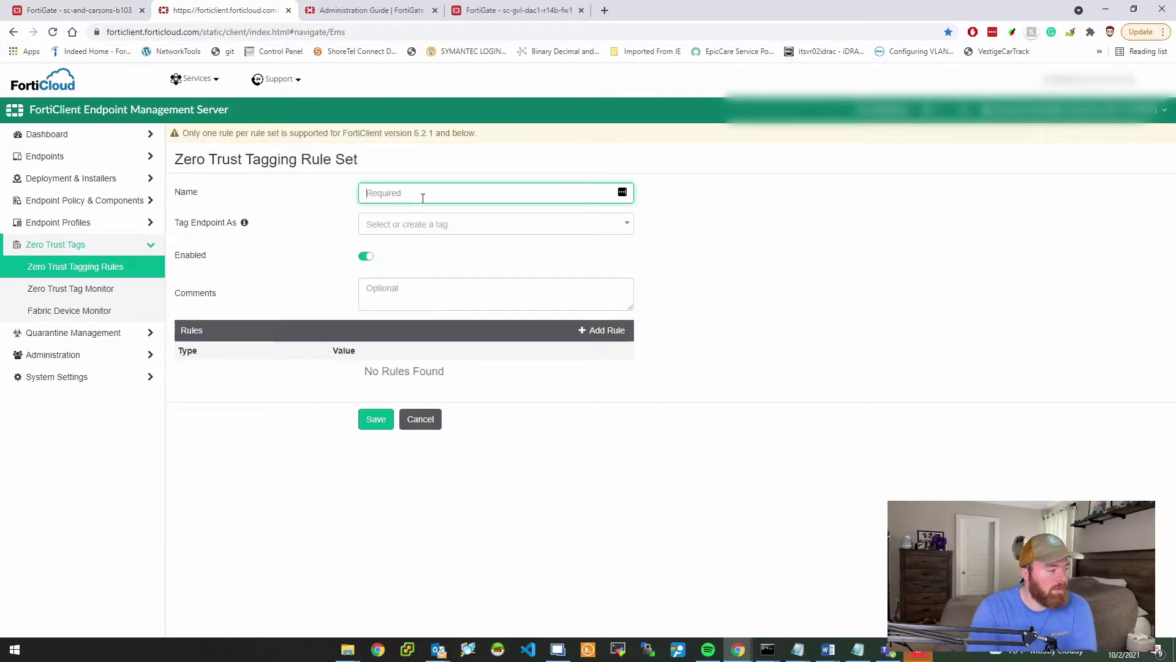
type("Yotu")
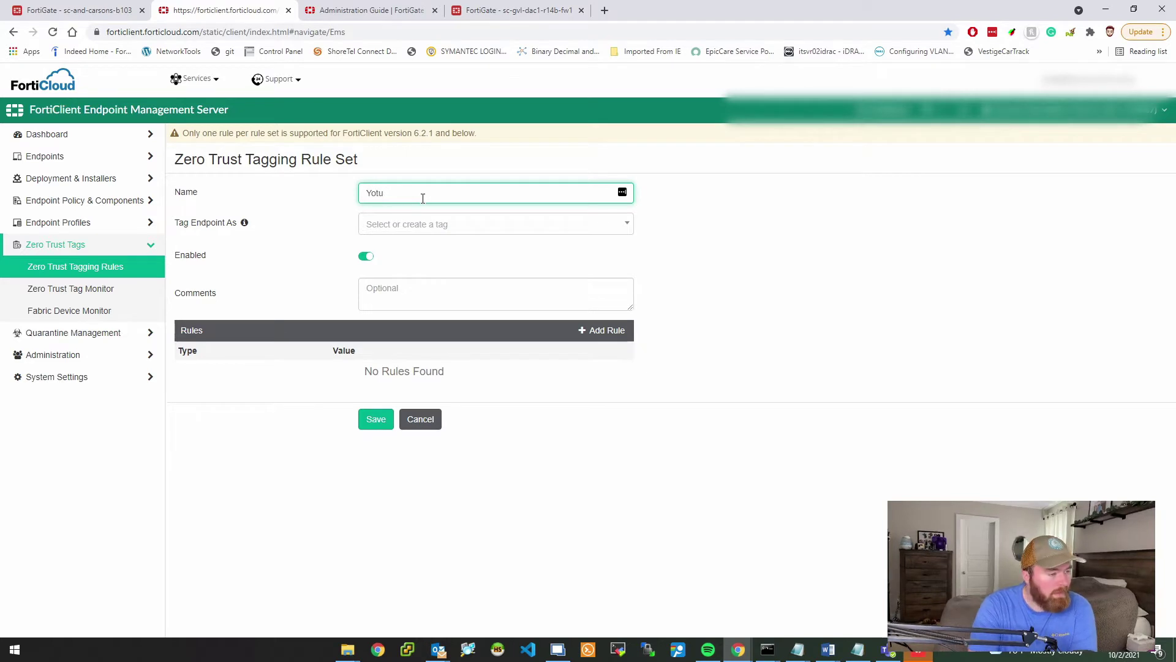
key("BackSpace")
key("BackSpace")
type("u")
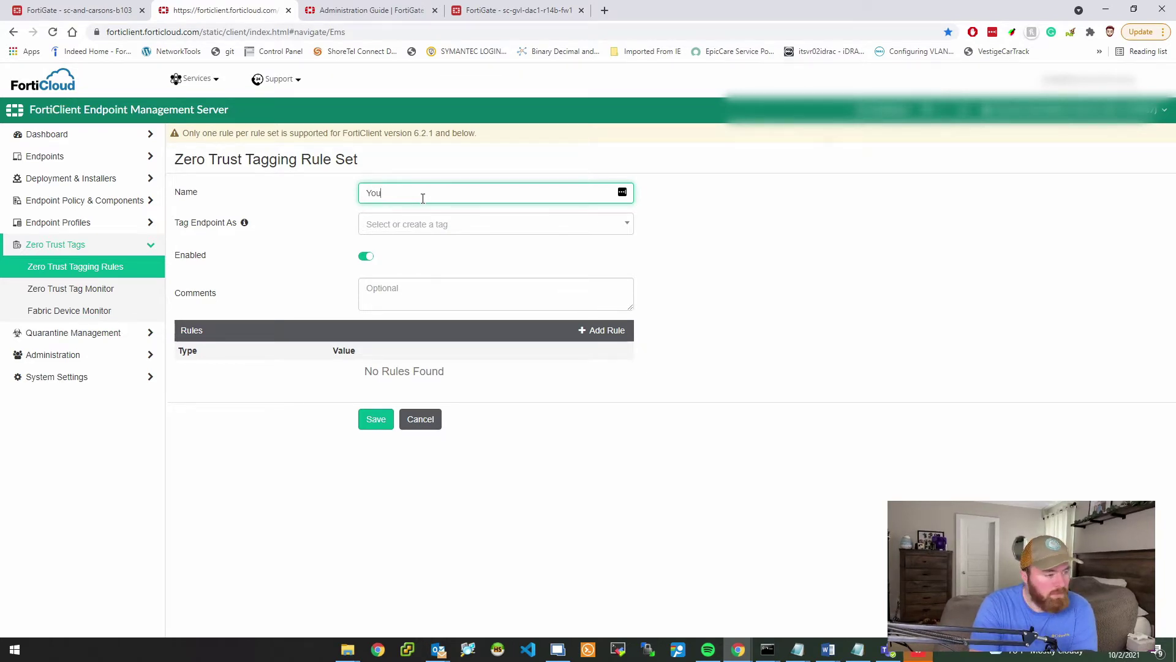
type("tube")
key("Tab")
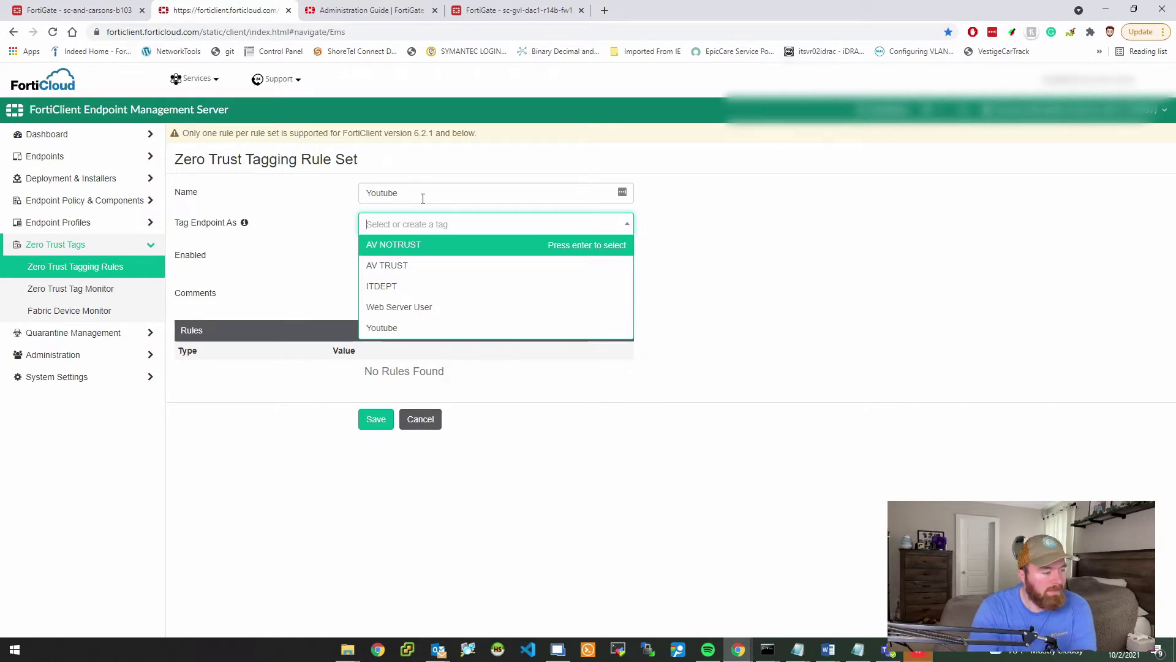
Step: Set the rule set to tag endpoints as Youtube and enter the comment "Allow Youtubr"
left_click(410, 333)
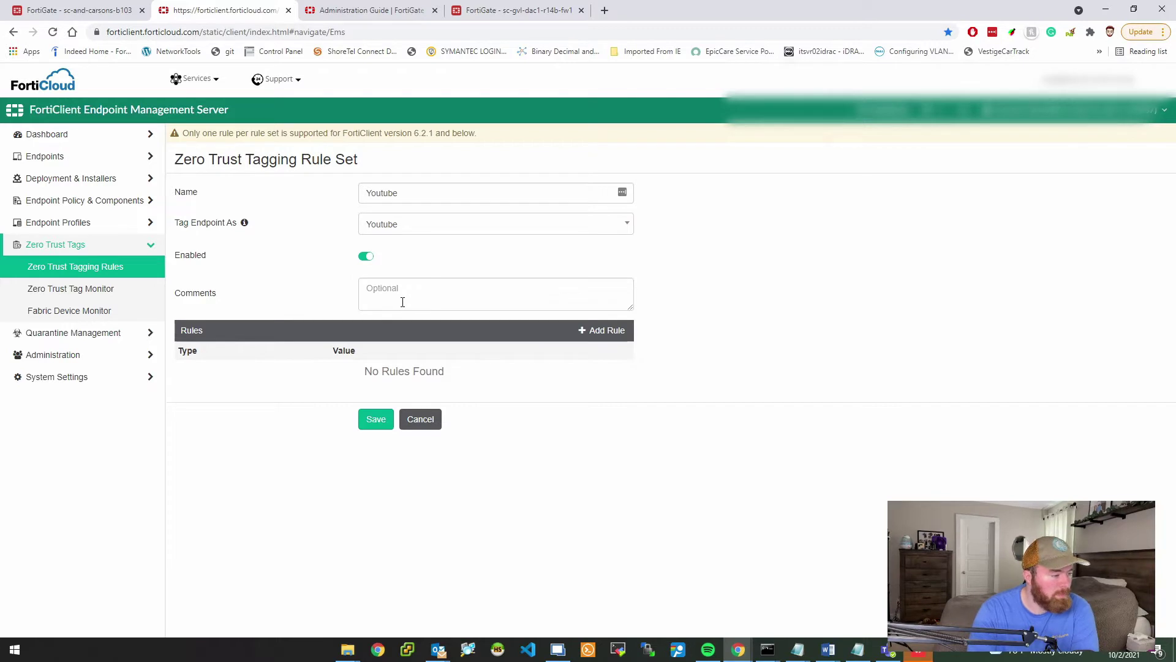
left_click(402, 304)
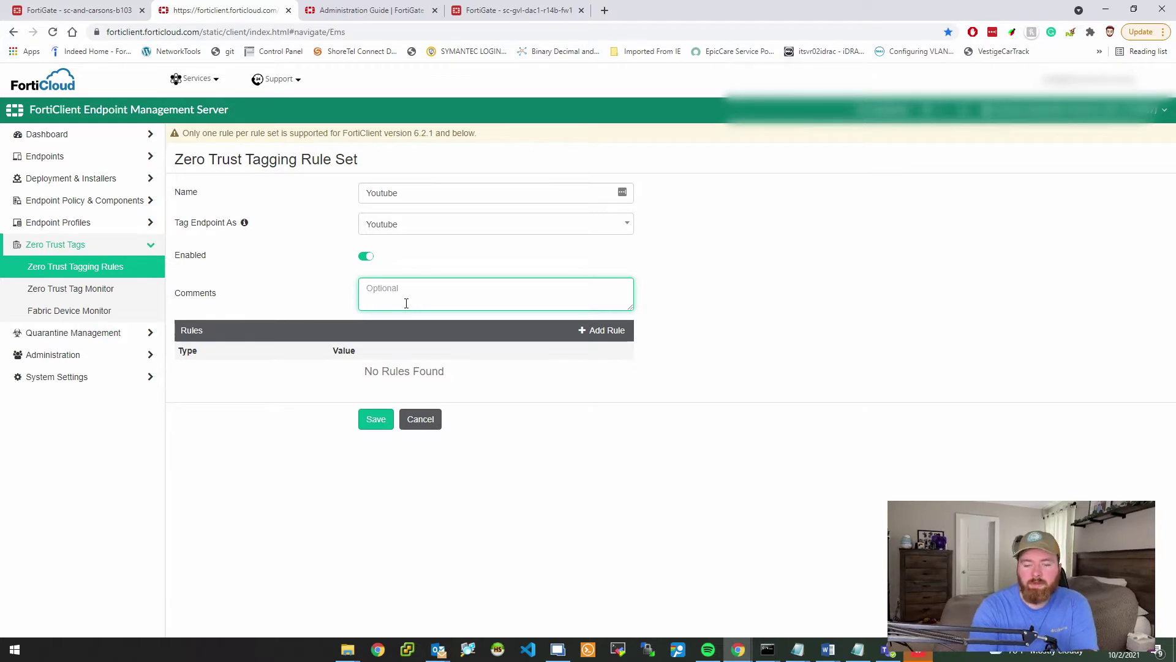
type("Allow Youtubr")
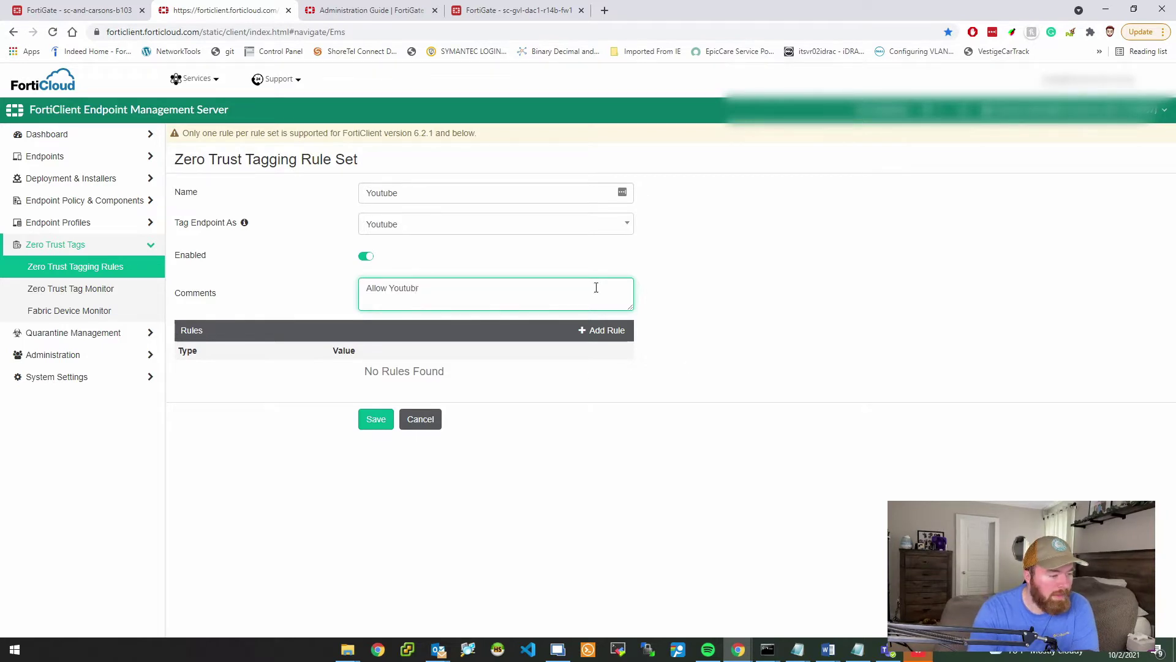
Step: Add a Windows rule of type IP Range with the address 10.20.20.101 and expand it in the rules list
left_click(597, 330)
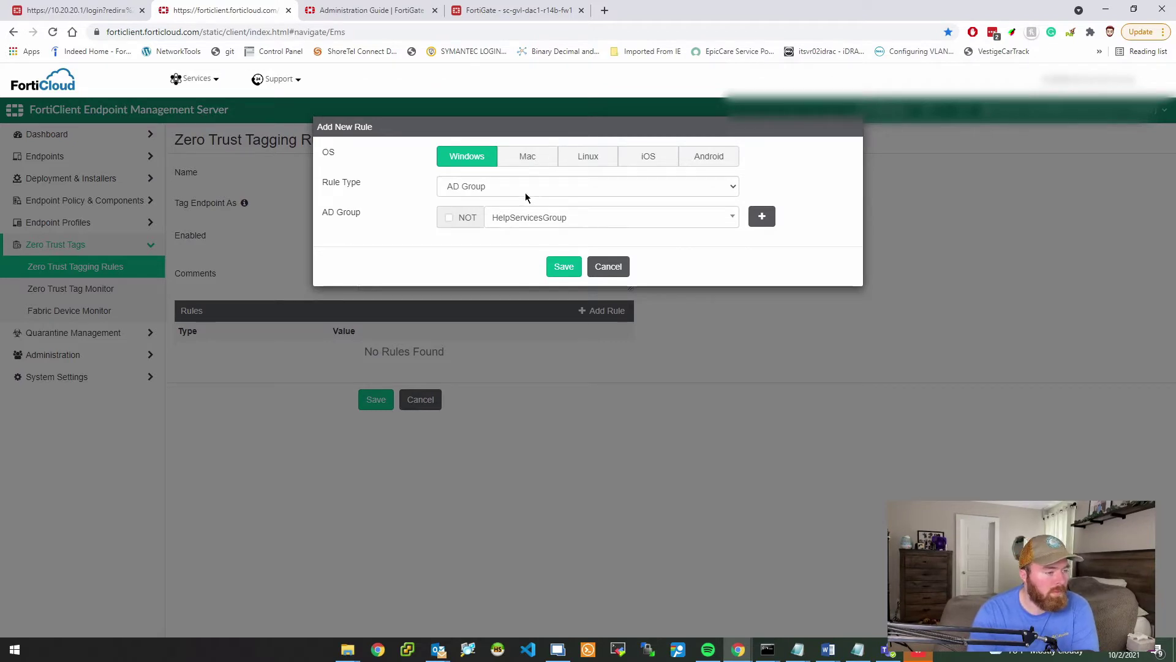
left_click(526, 195)
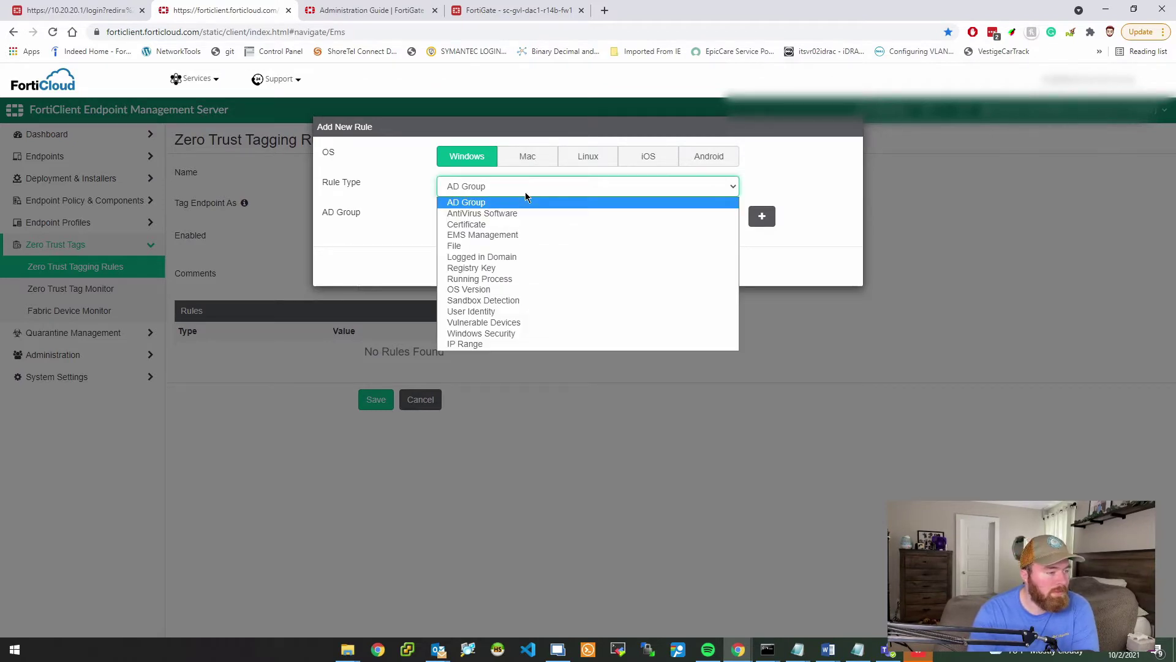
left_click(497, 343)
left_click(532, 218)
type("10.20.20.101")
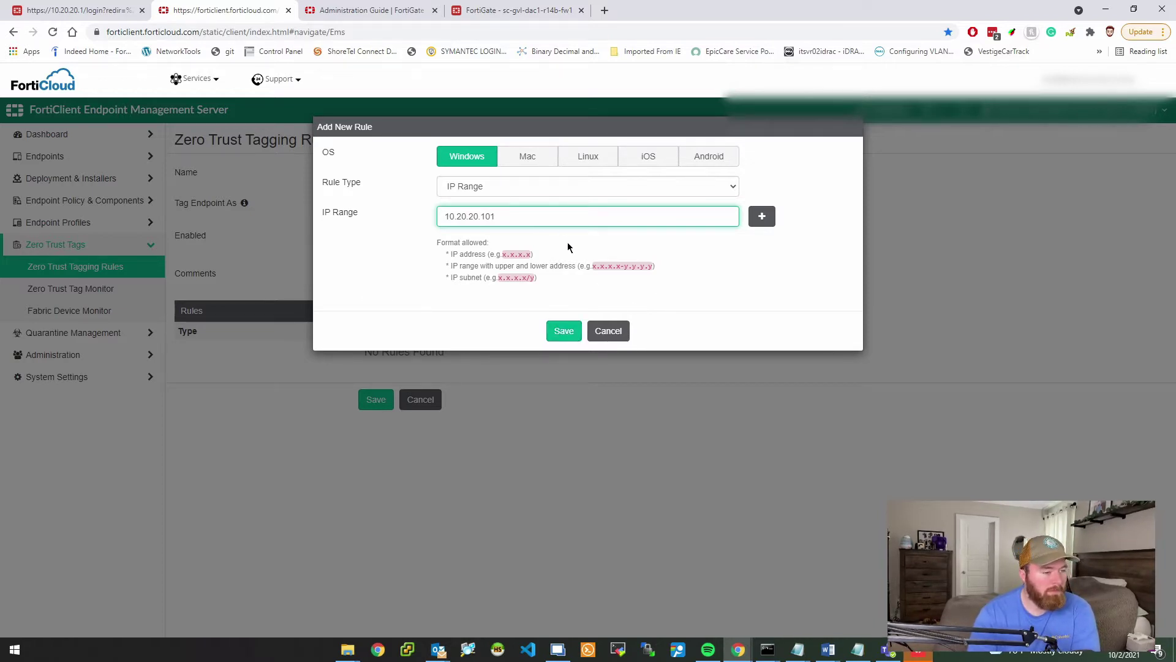
left_click(764, 221)
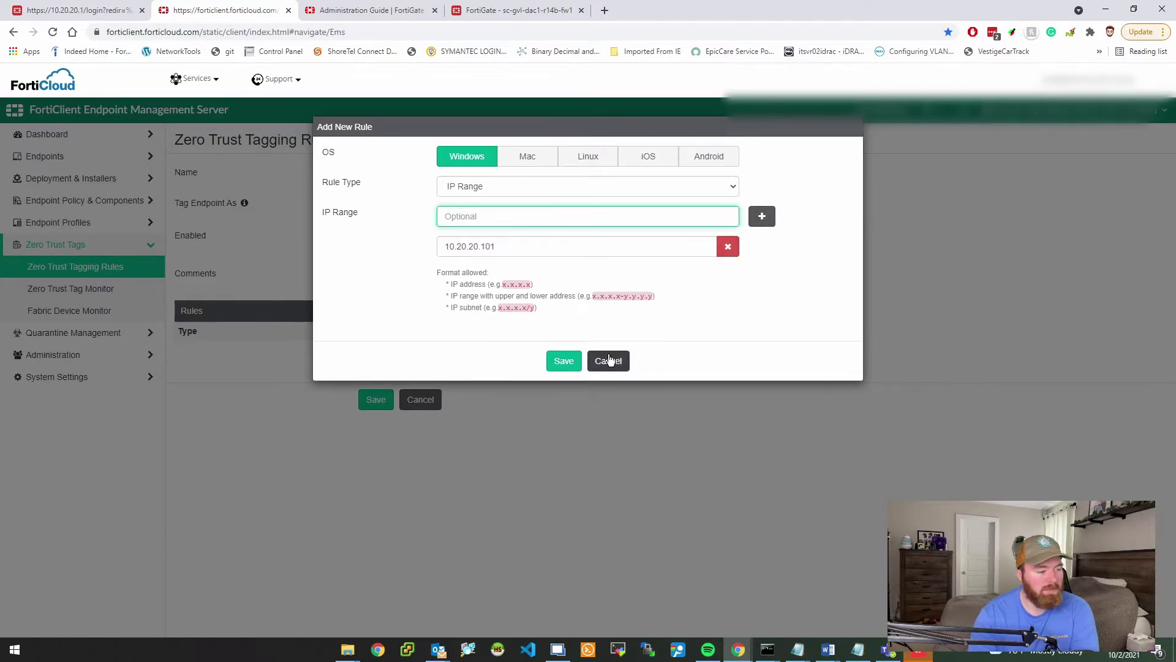
left_click(564, 360)
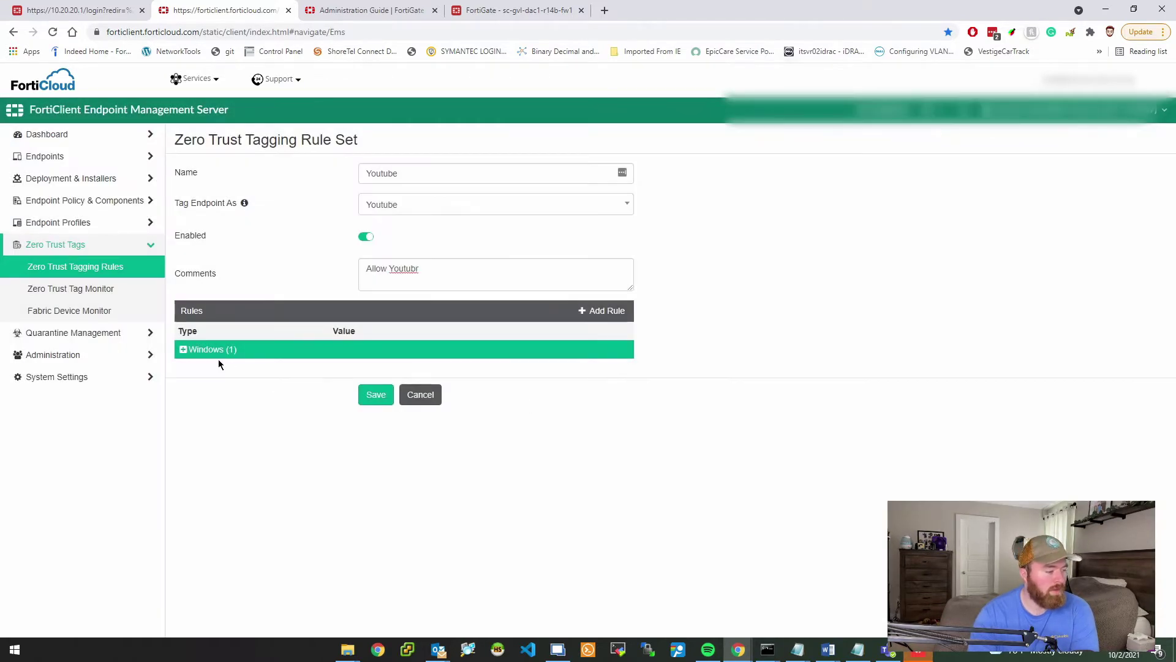
left_click(183, 350)
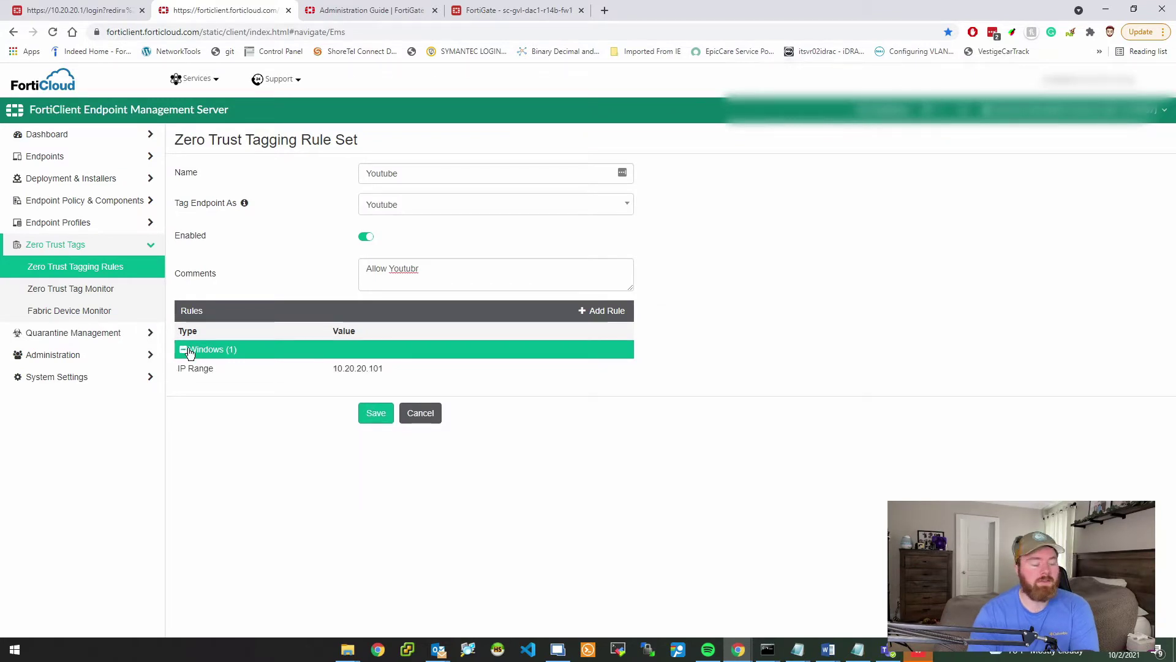
Step: Correct the comment to "Allow Youtube" and save the tagging rule set
left_click(454, 270)
key("BackSpace")
type("e")
left_click(374, 414)
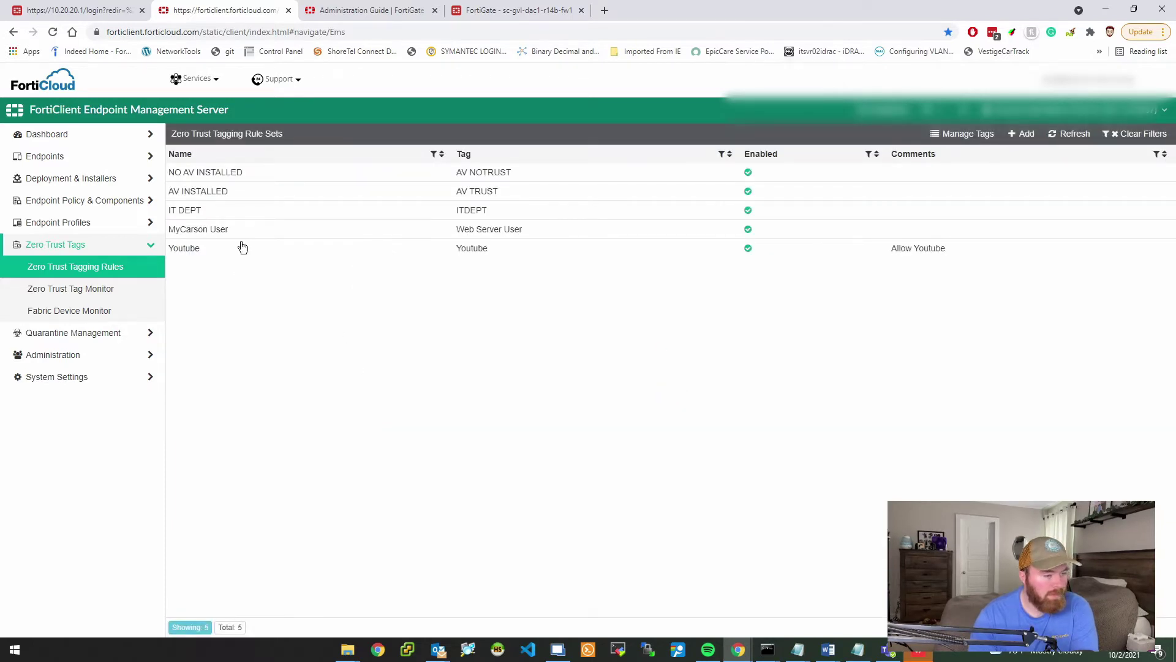
Step: Check the Zero Trust Tag Monitor for endpoints carrying the Youtube tag and examine the tagged endpoint's IP address
left_click(93, 293)
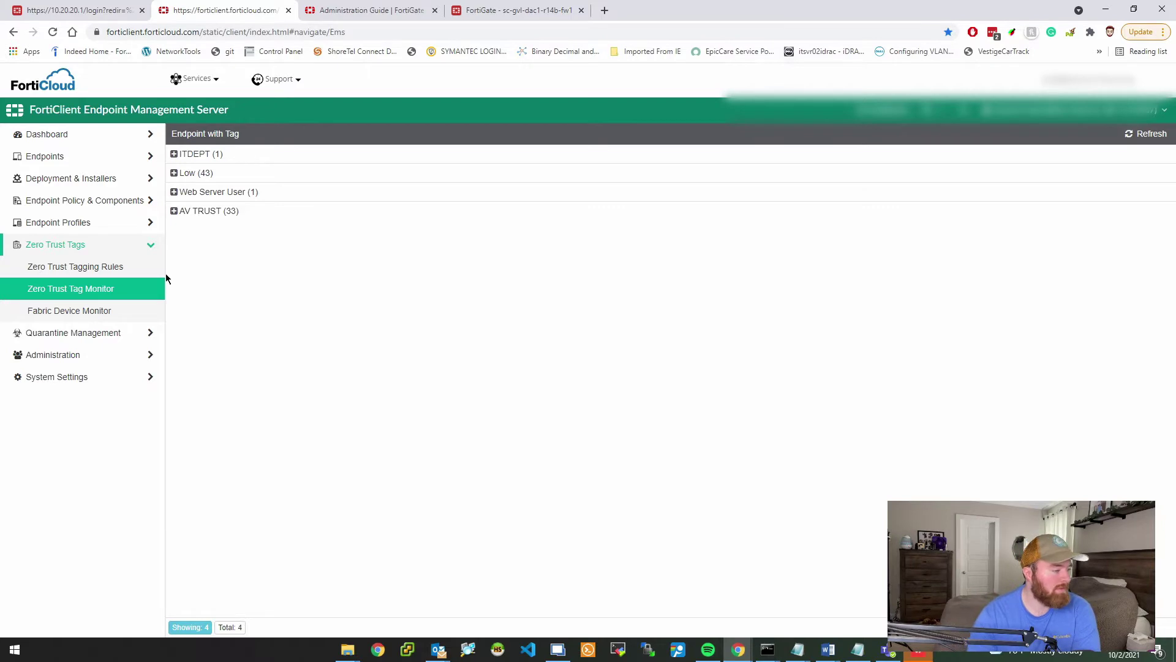
left_click(89, 268)
left_click(86, 288)
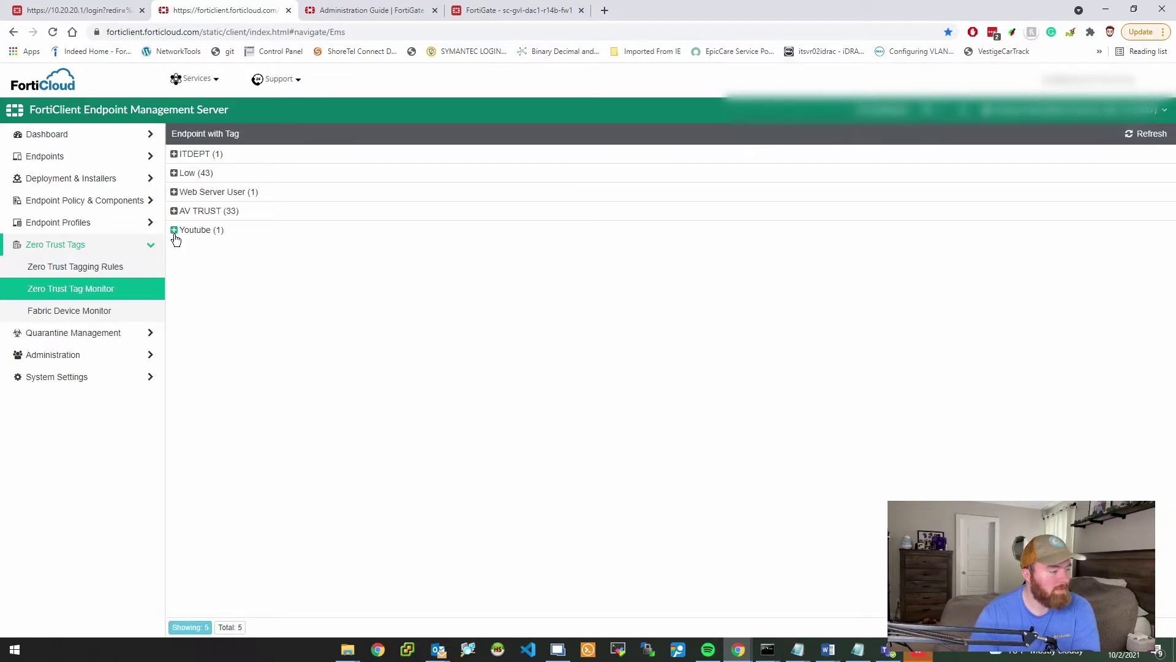
left_click(174, 230)
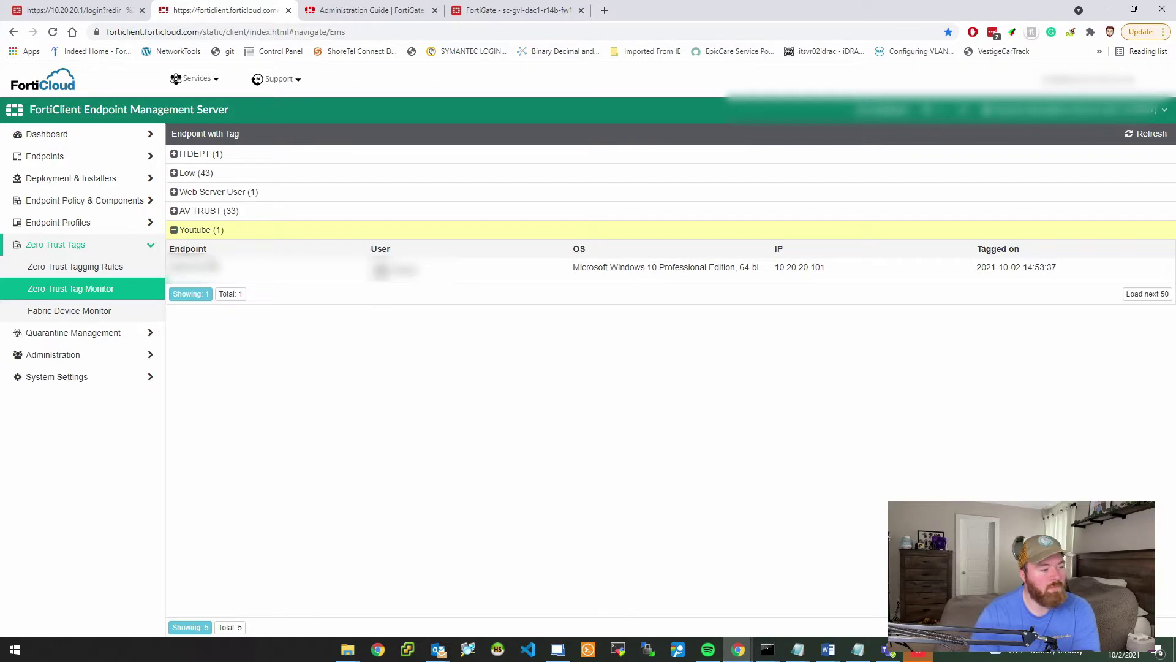
left_click_drag(827, 269, 779, 269)
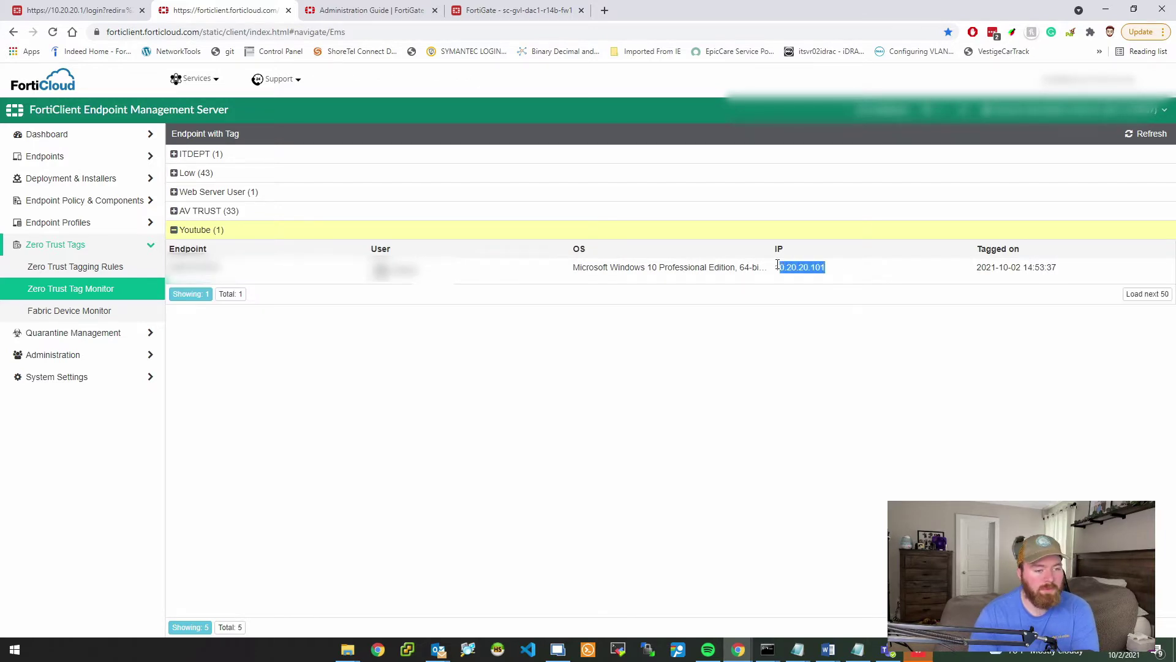
left_click(174, 230)
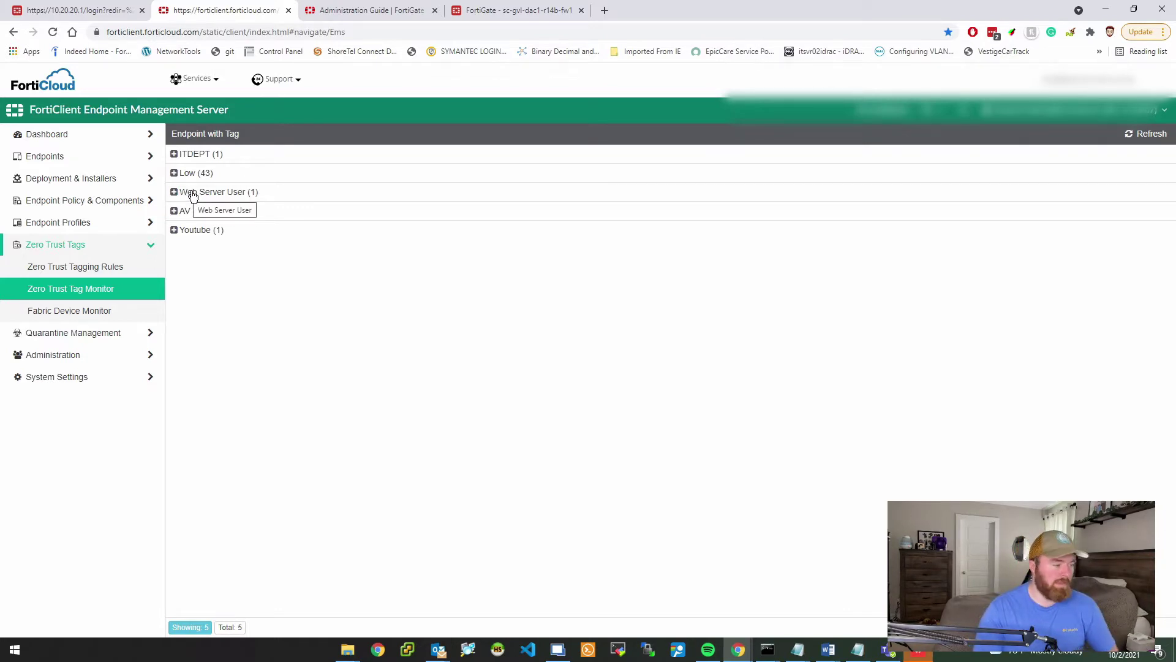
Step: Return to the FortiGate console, accept the disclaimer, sign in again and open the firewall policy list
left_click(105, 8)
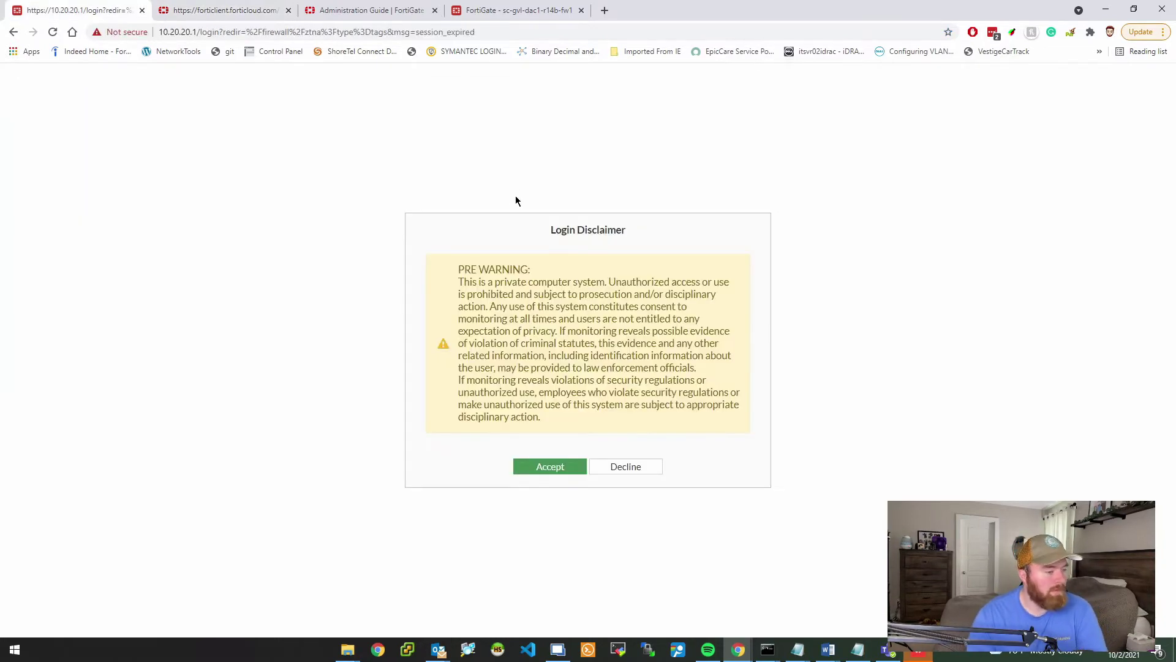
left_click(559, 469)
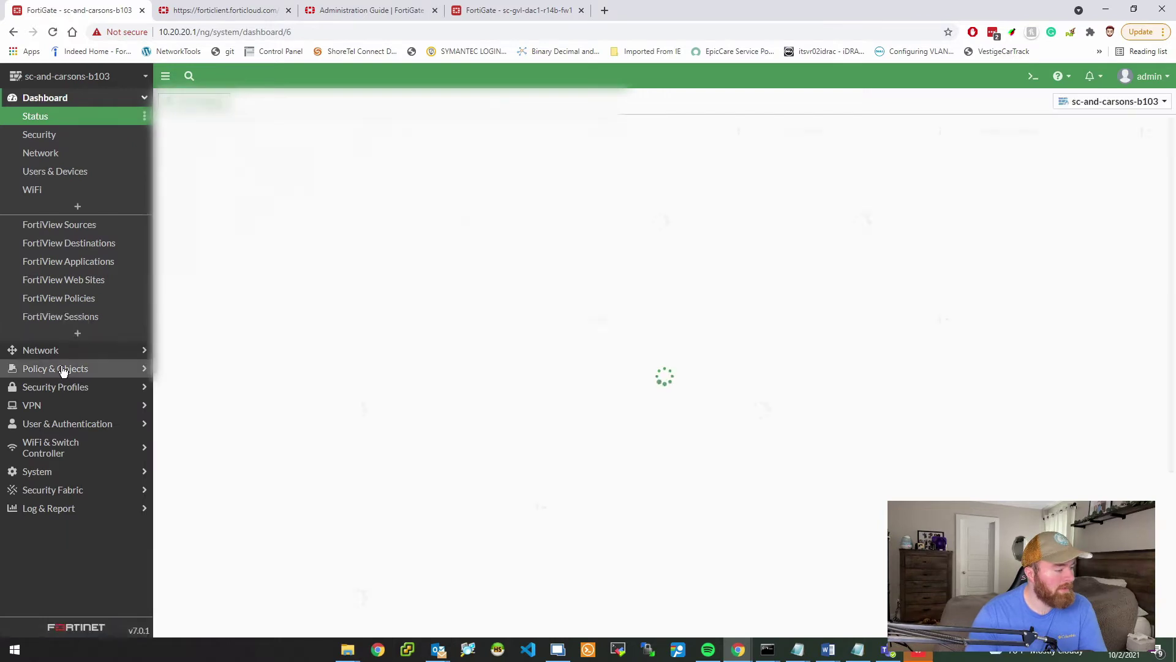
left_click(63, 371)
left_click(92, 158)
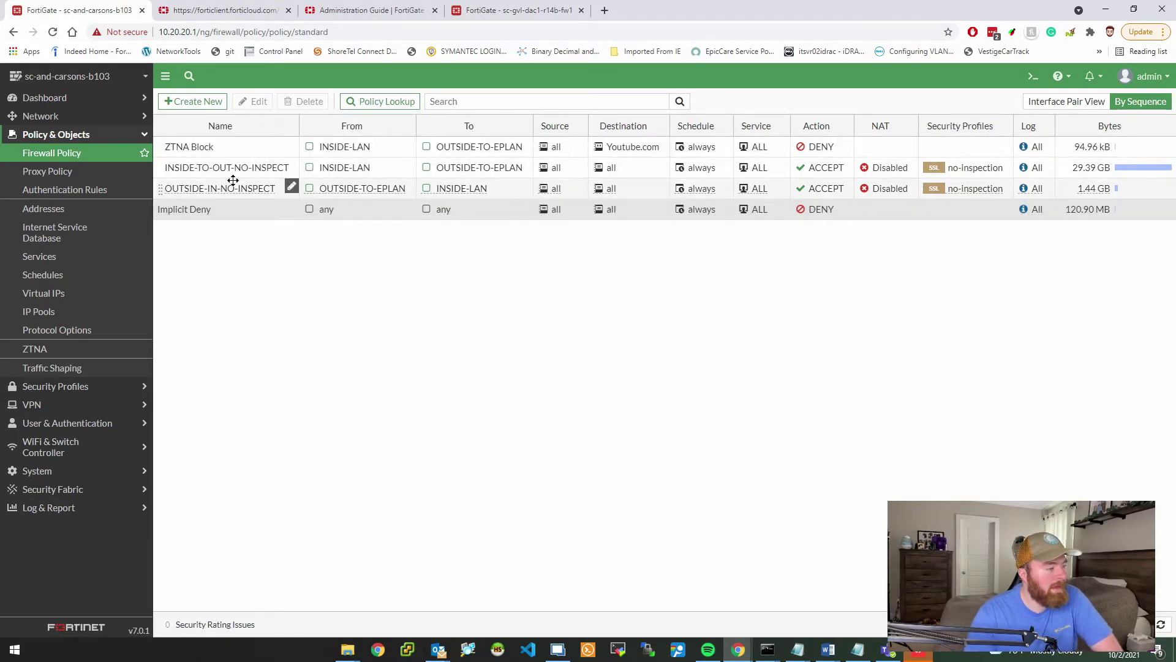
Step: Open the ZTNA Block policy, inspect its Youtube.com destination address, and close the policy with its settings kept
left_click(221, 154)
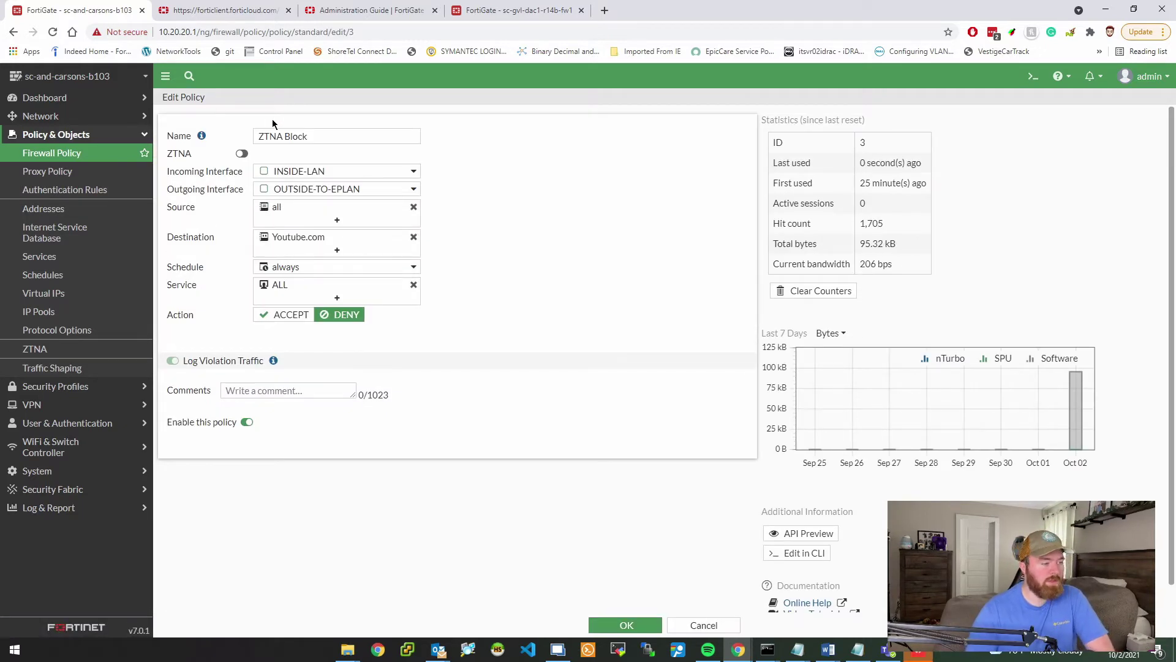
mouse_move(310, 243)
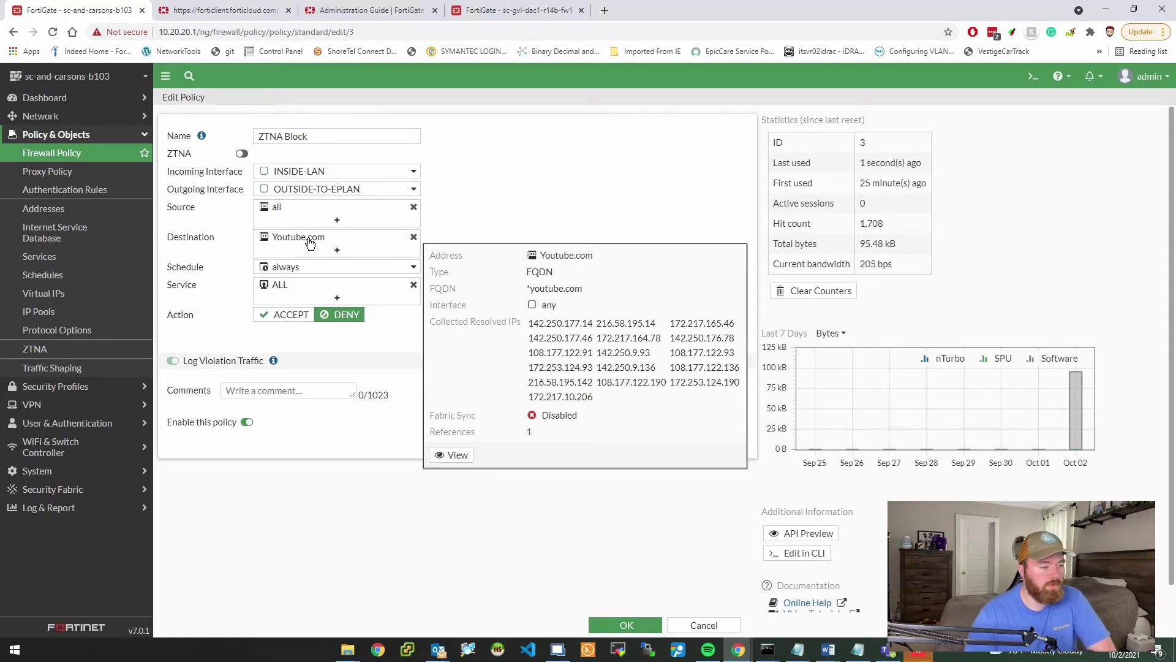
left_click(310, 243)
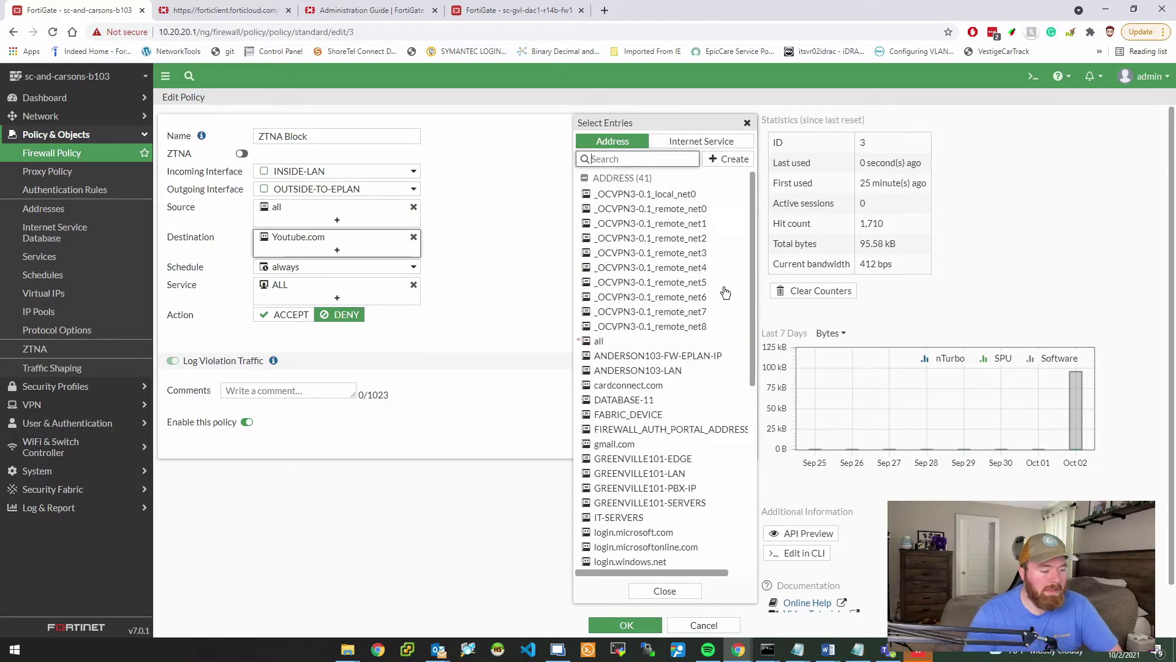
scroll(621, 428, "down", 5)
mouse_move(621, 456)
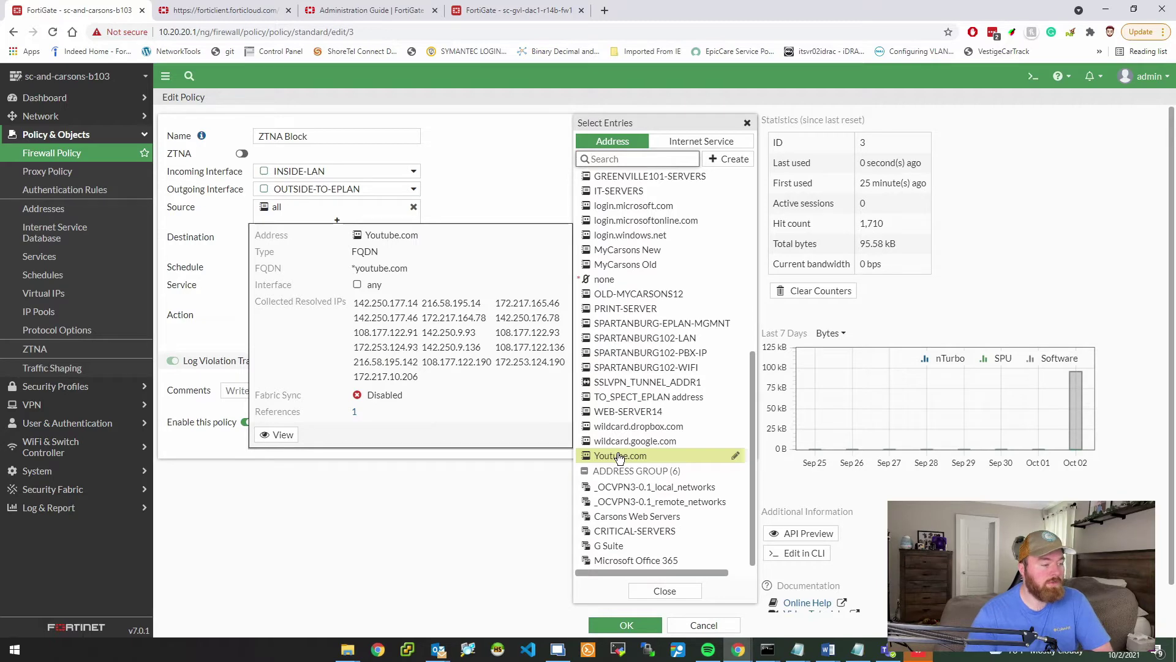
left_click(667, 590)
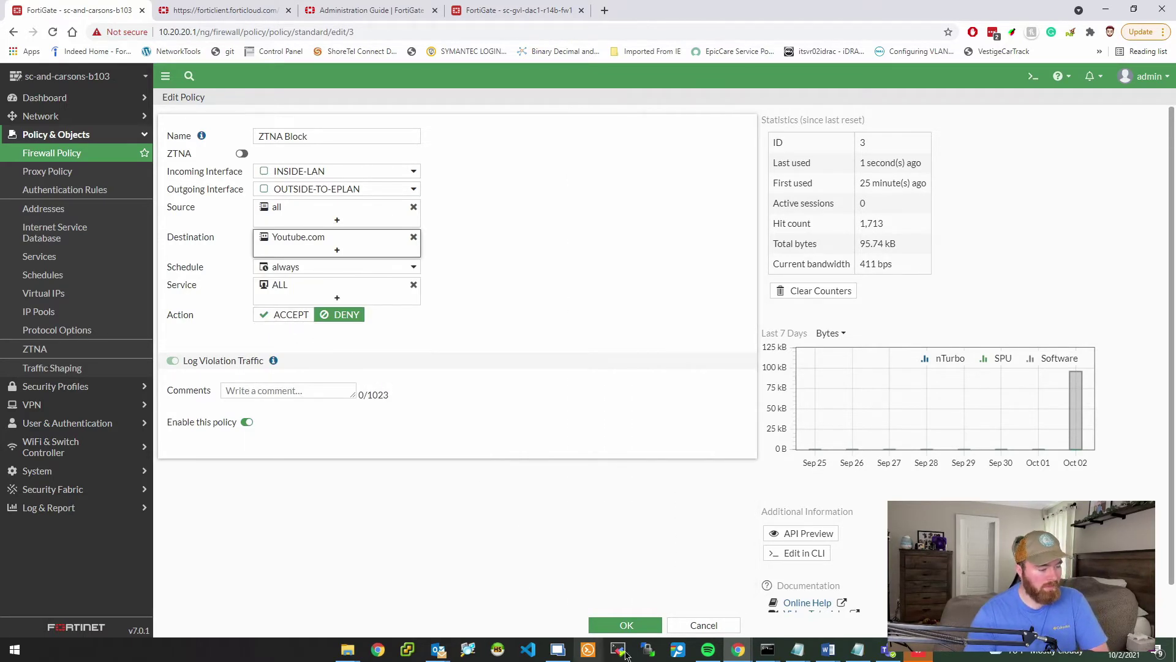
left_click(625, 624)
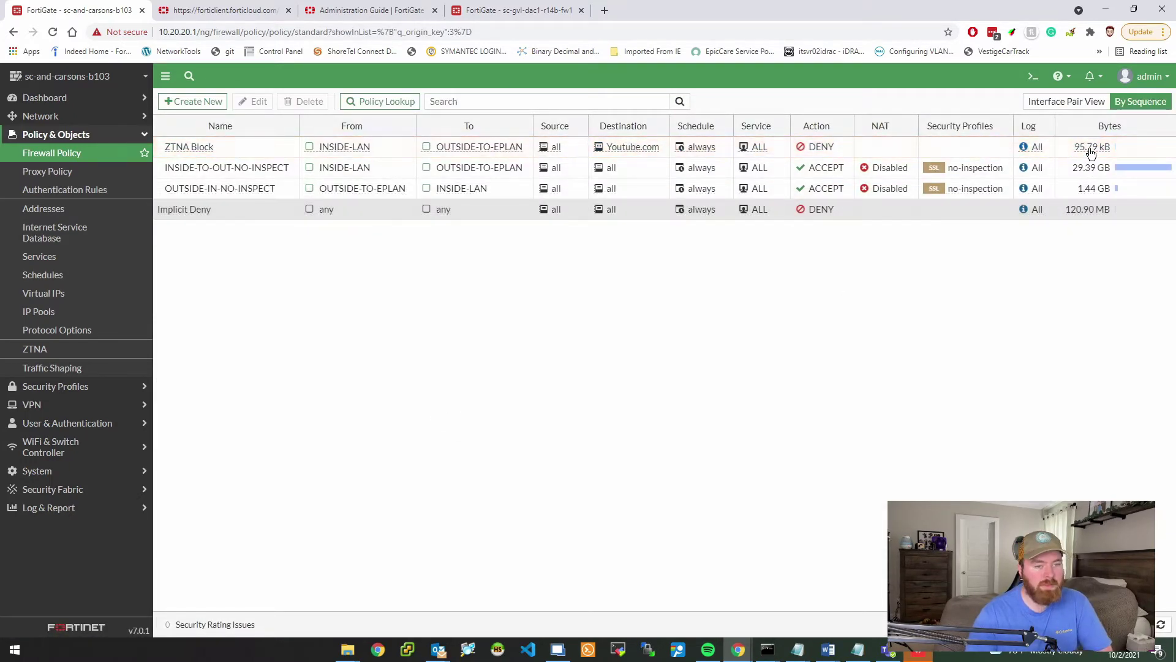
Step: Switch to the Remote Desktop Manager session and ping youtube.com again from the remote computer's command prompt
left_click(557, 648)
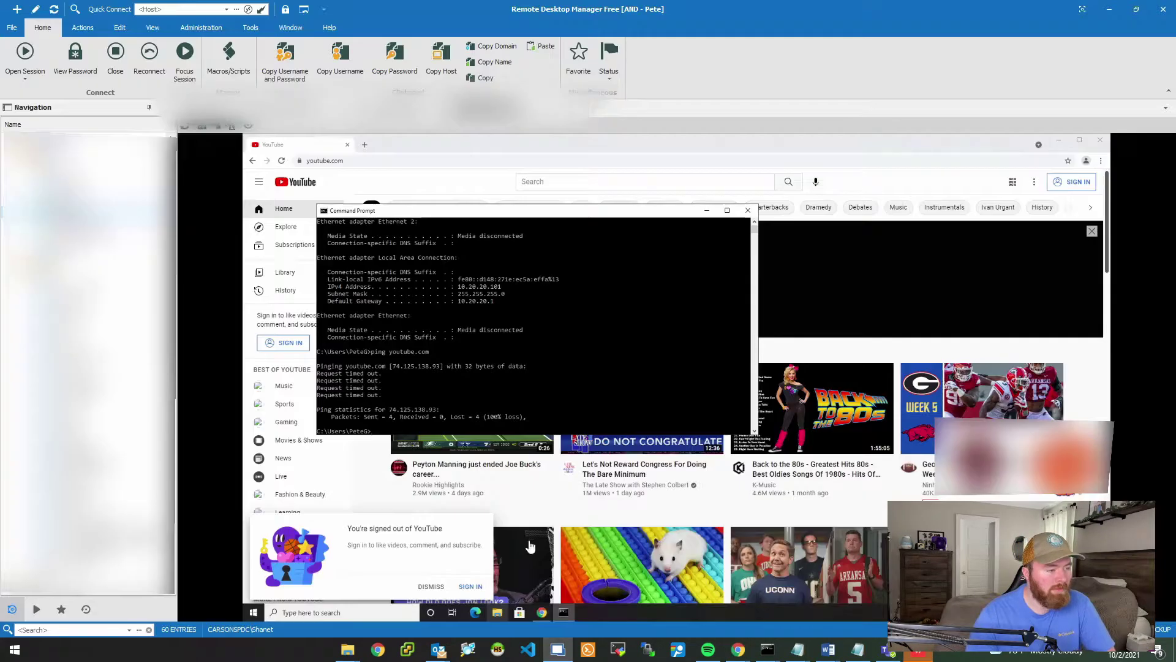
key("Up")
key("Return")
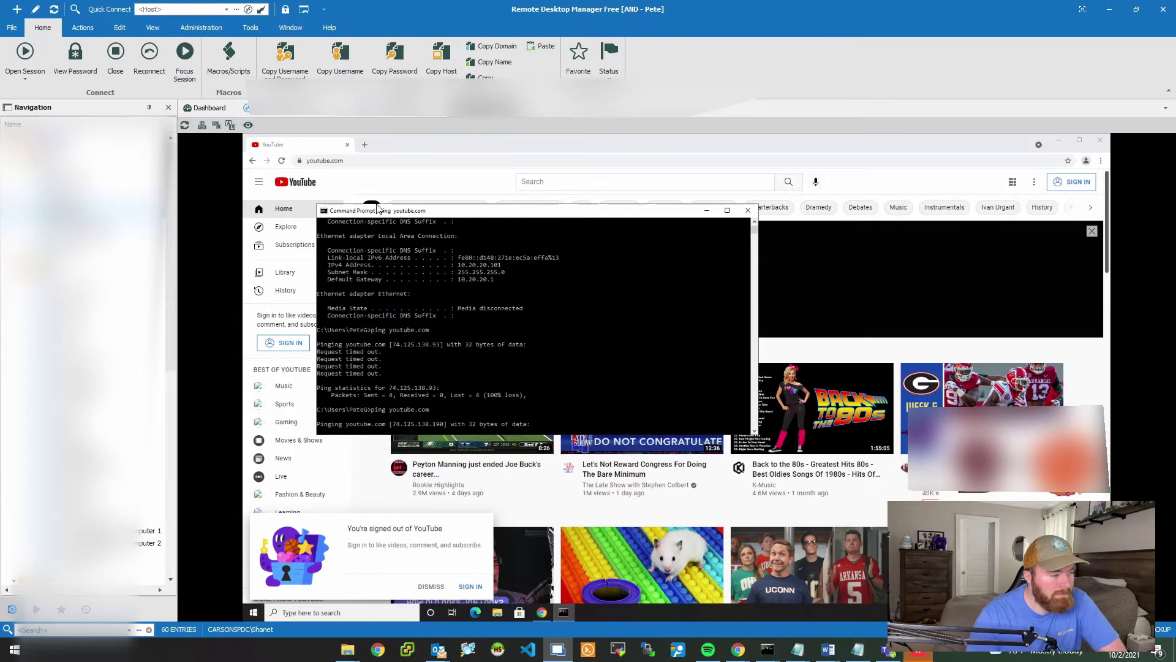
Step: Try to play the first recommended YouTube video on the remote computer and dismiss the sign-in prompt
left_click(401, 150)
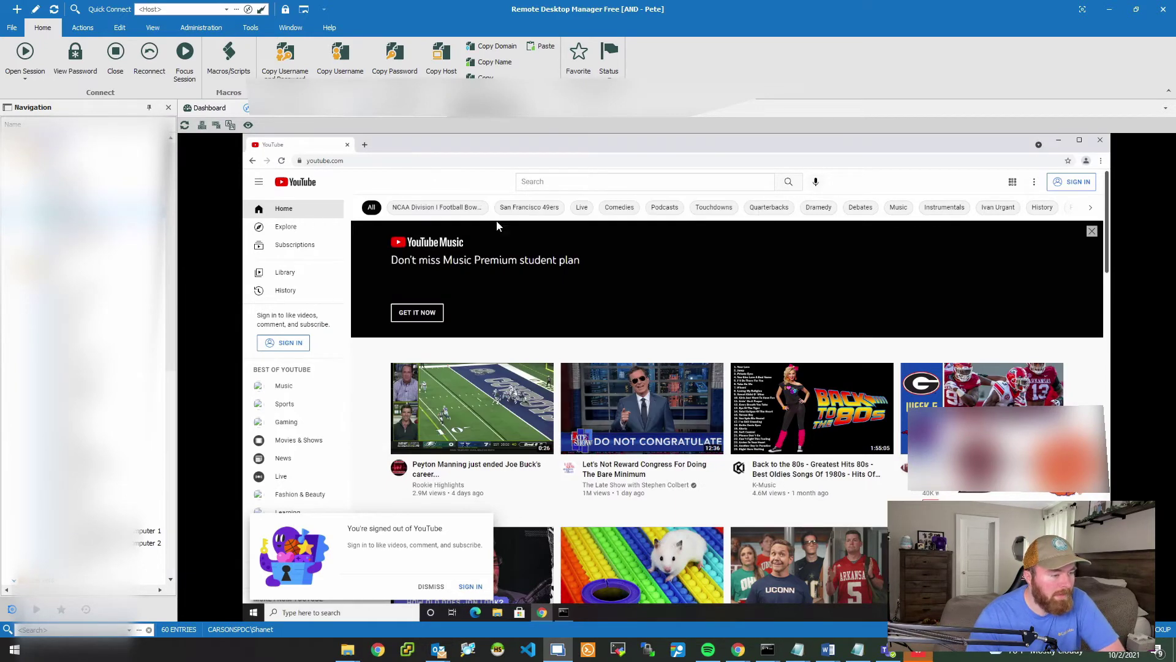
left_click(494, 423)
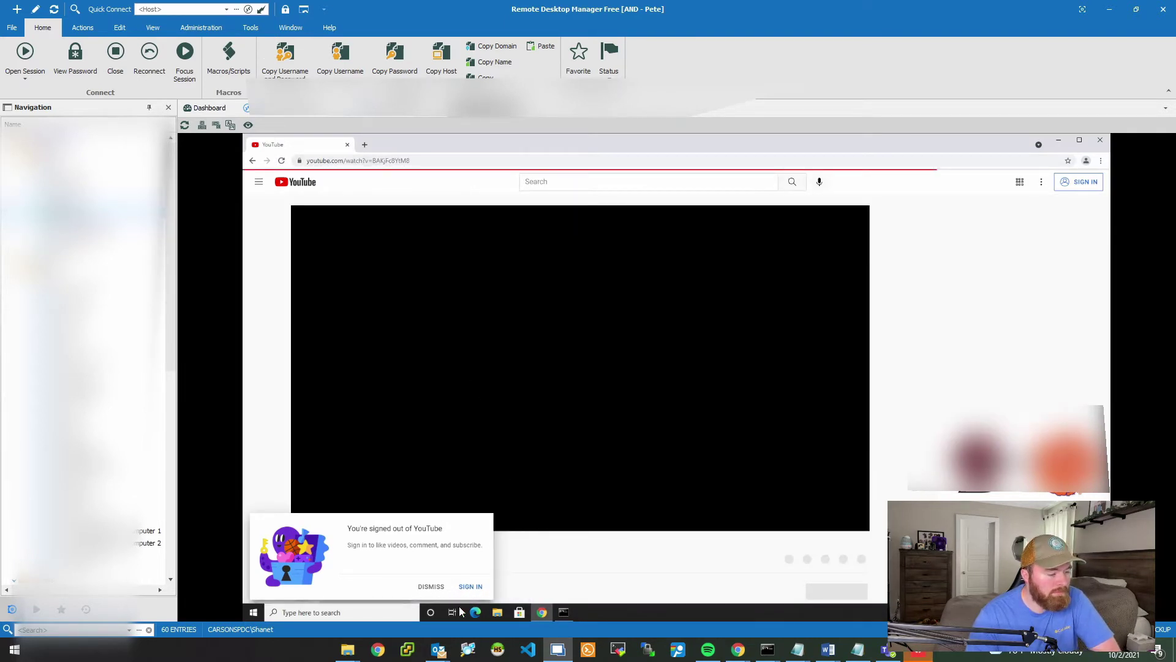
left_click(430, 586)
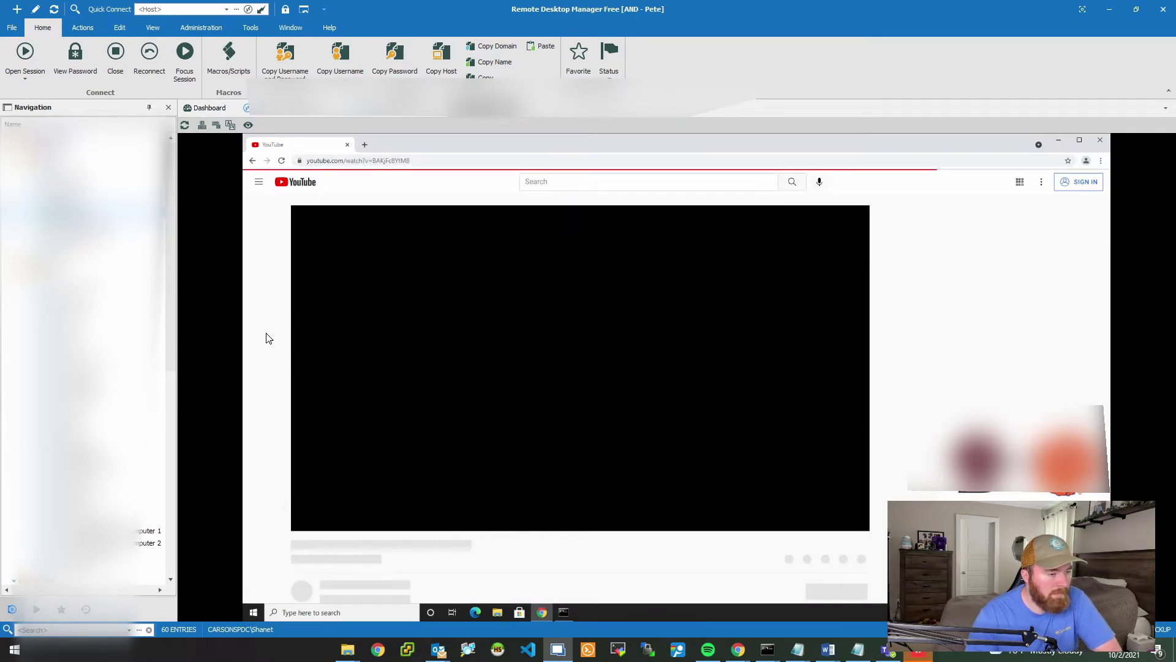
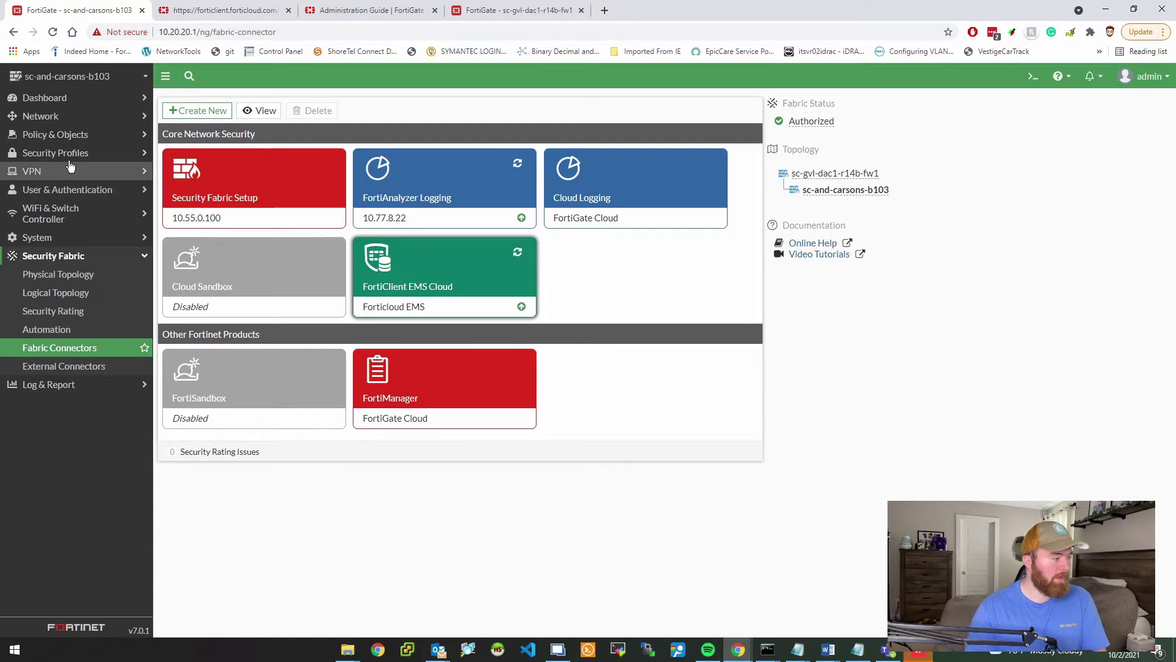
Step: Open the ZTNA tags list under the policy objects of the sc-and-carsons-b103 FortiGate
left_click(98, 138)
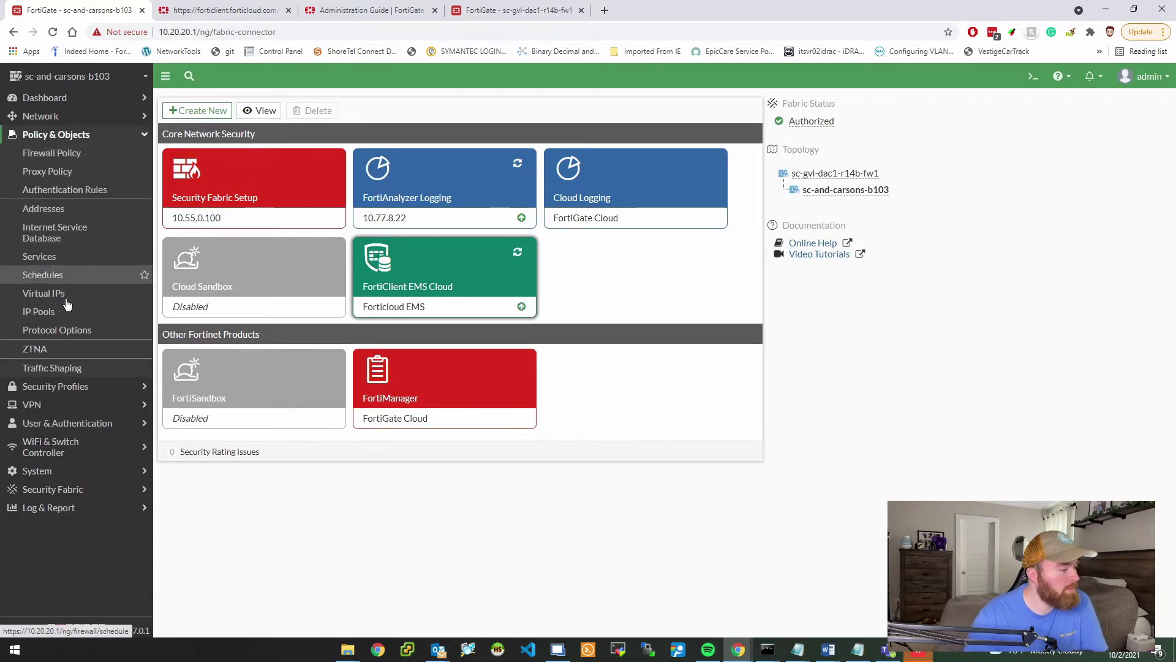
left_click(44, 349)
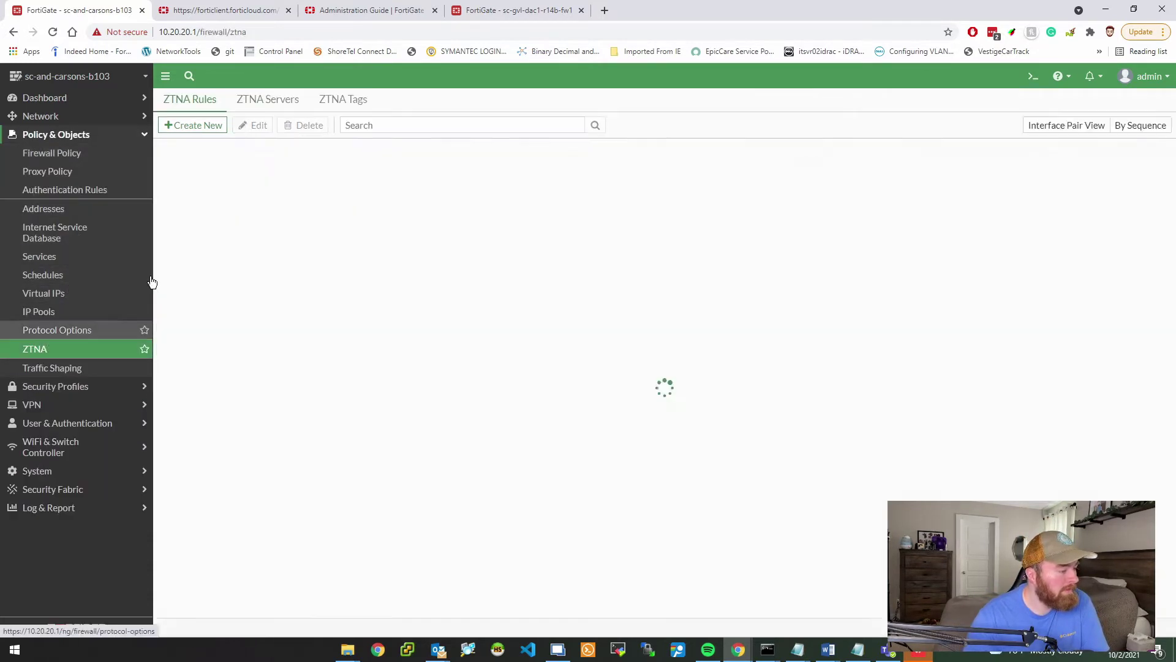
left_click(329, 105)
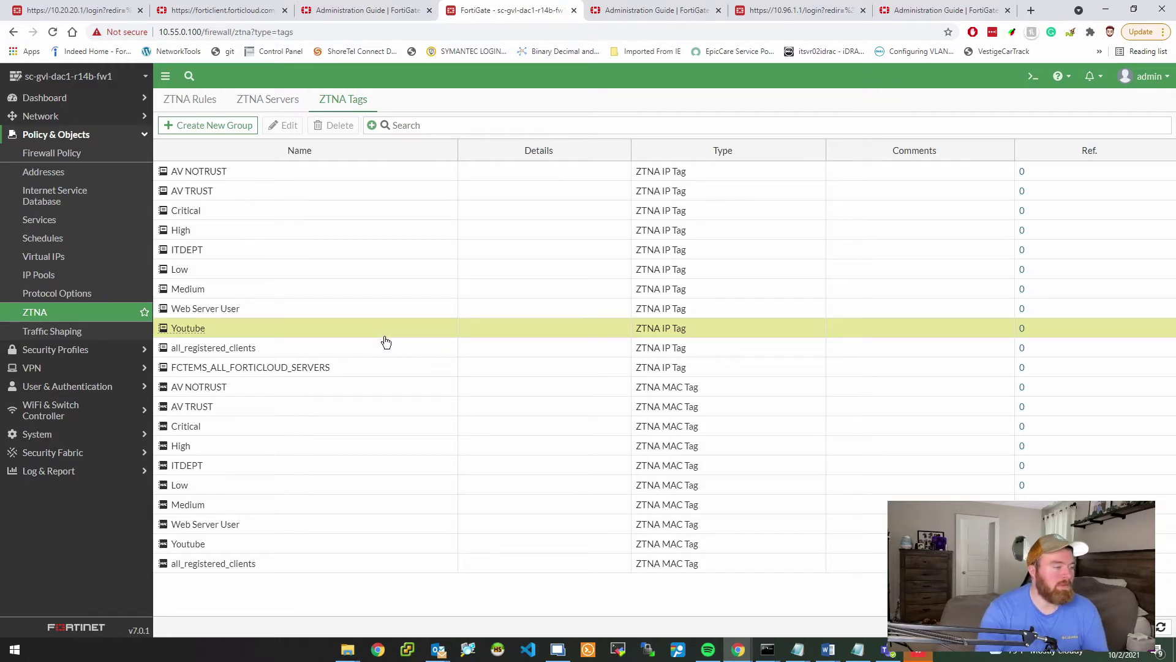
Step: Examine the Administration Guide page on synchronizing FortiClient ZTNA tags, including the tag verification steps and the EMS connector CLI configuration
left_click(687, 7)
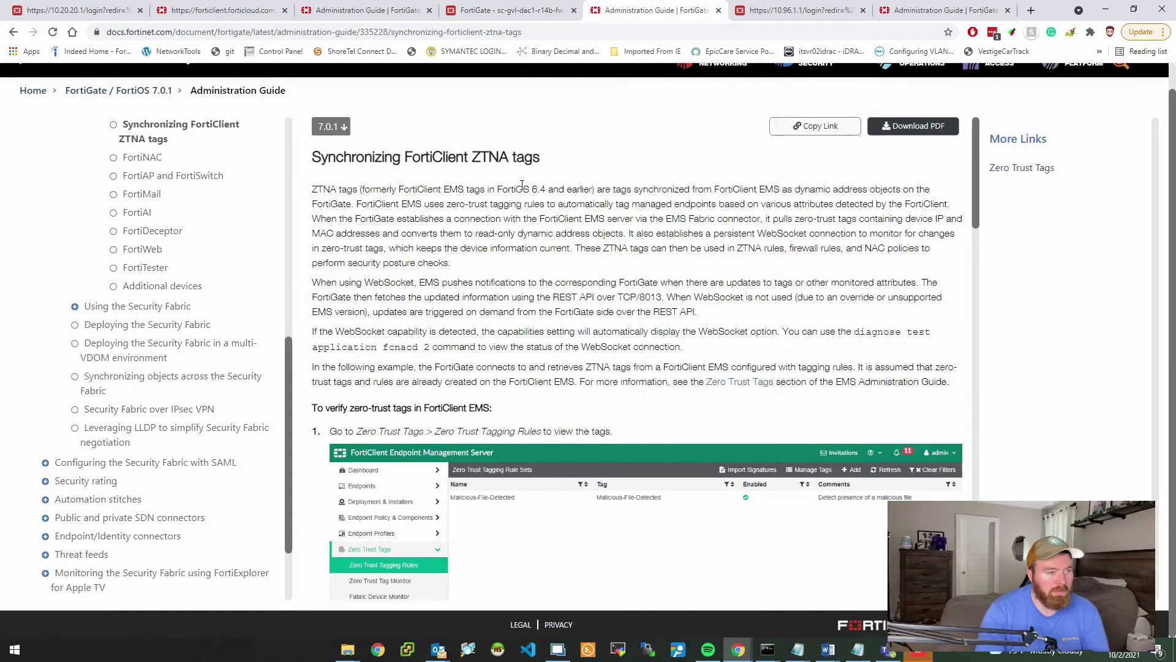
scroll(459, 172, "up", 1)
scroll(487, 209, "down", 2)
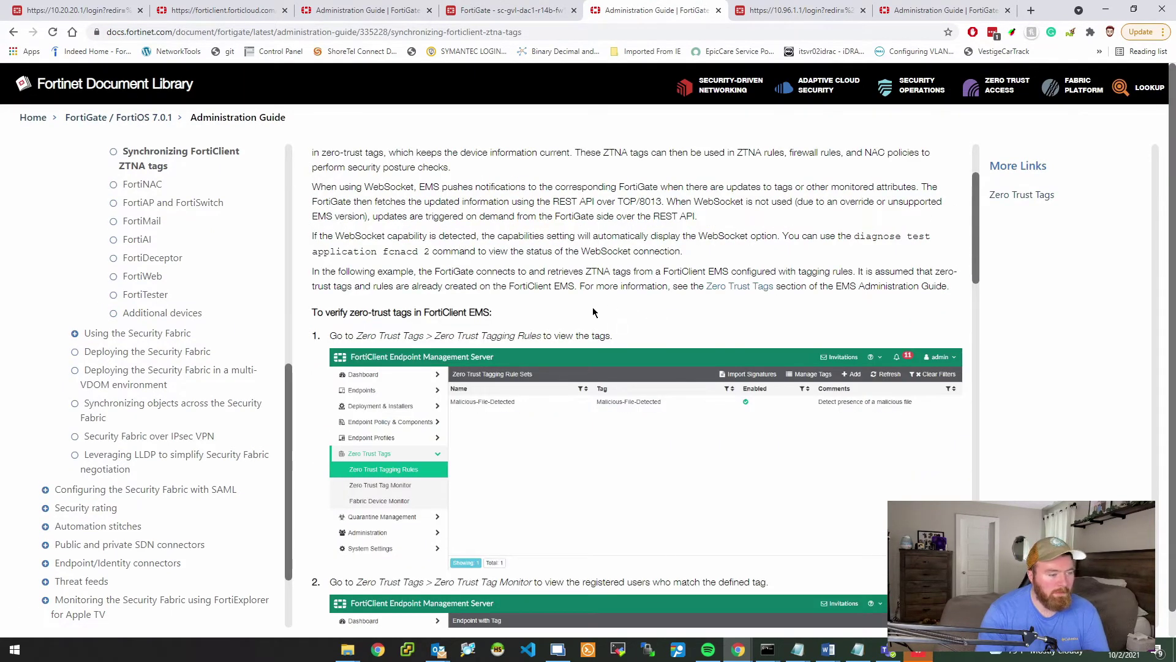
scroll(594, 311, "down", 5)
scroll(594, 312, "down", 12)
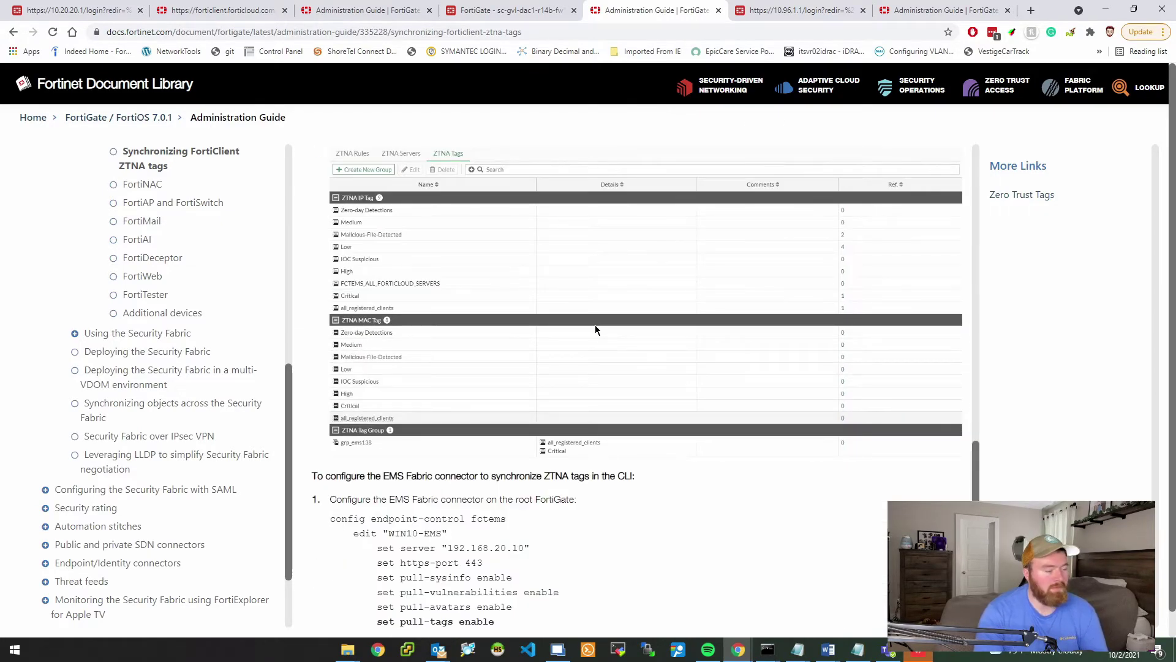
scroll(594, 324, "down", 1)
scroll(594, 325, "up", 10)
scroll(592, 289, "up", 10)
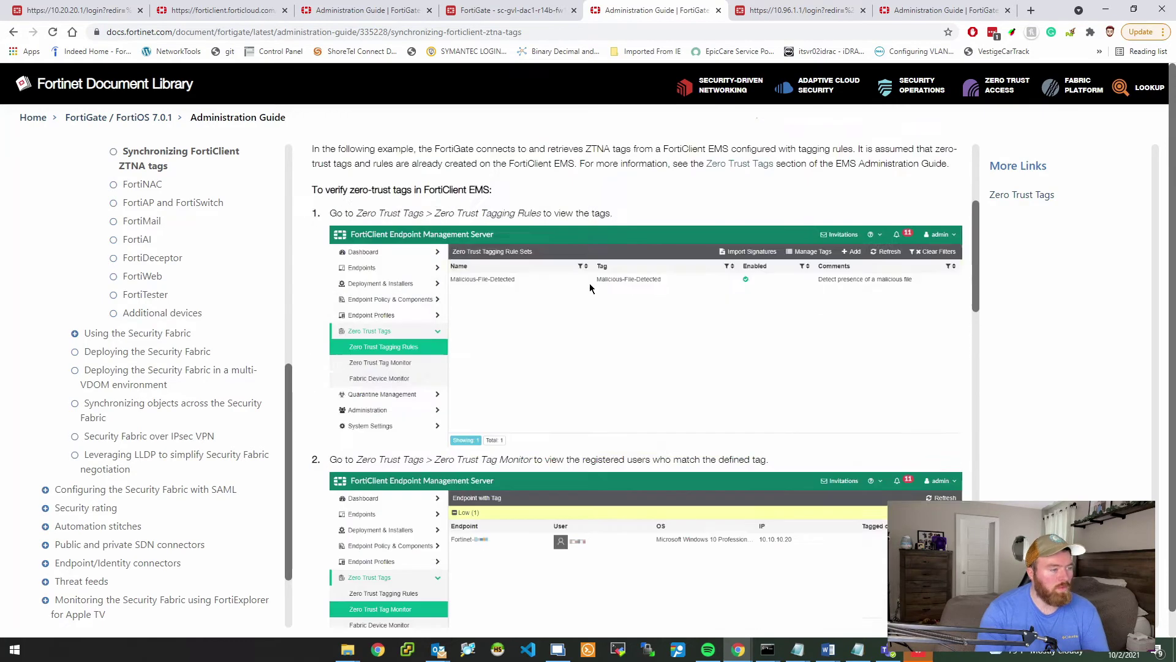
Step: Check the authorized Fabric Devices in FortiClient EMS, and return to the ZTNA tags of the sc-gvl-dac1-r14b-fw1 FortiGate
left_click(220, 12)
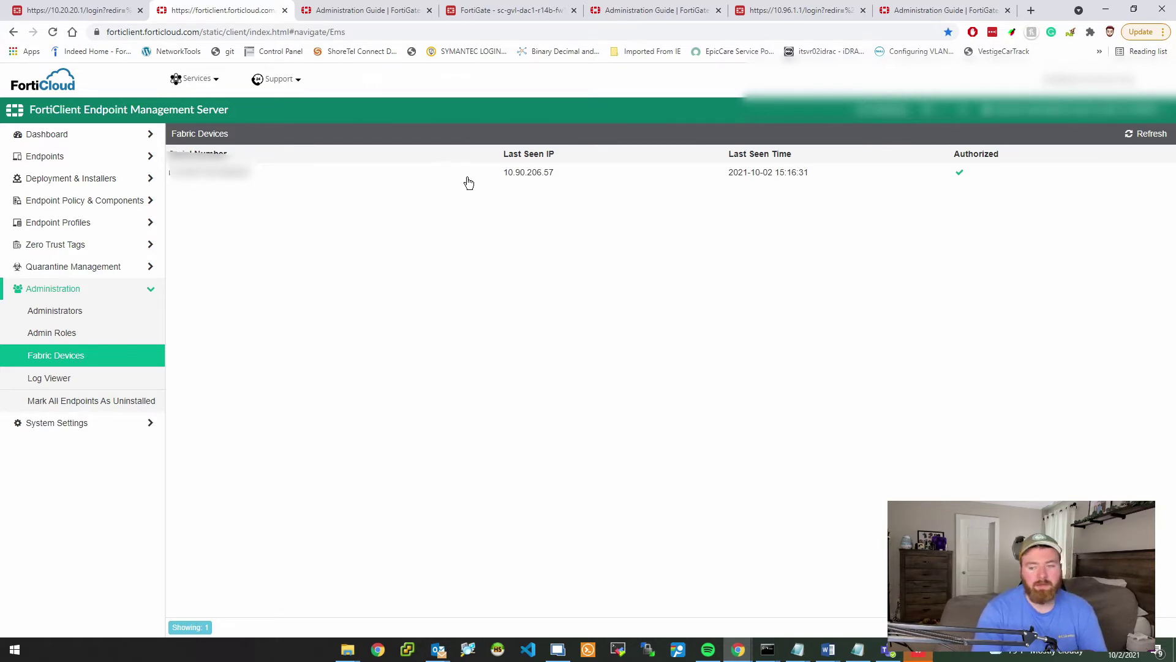
left_click(511, 11)
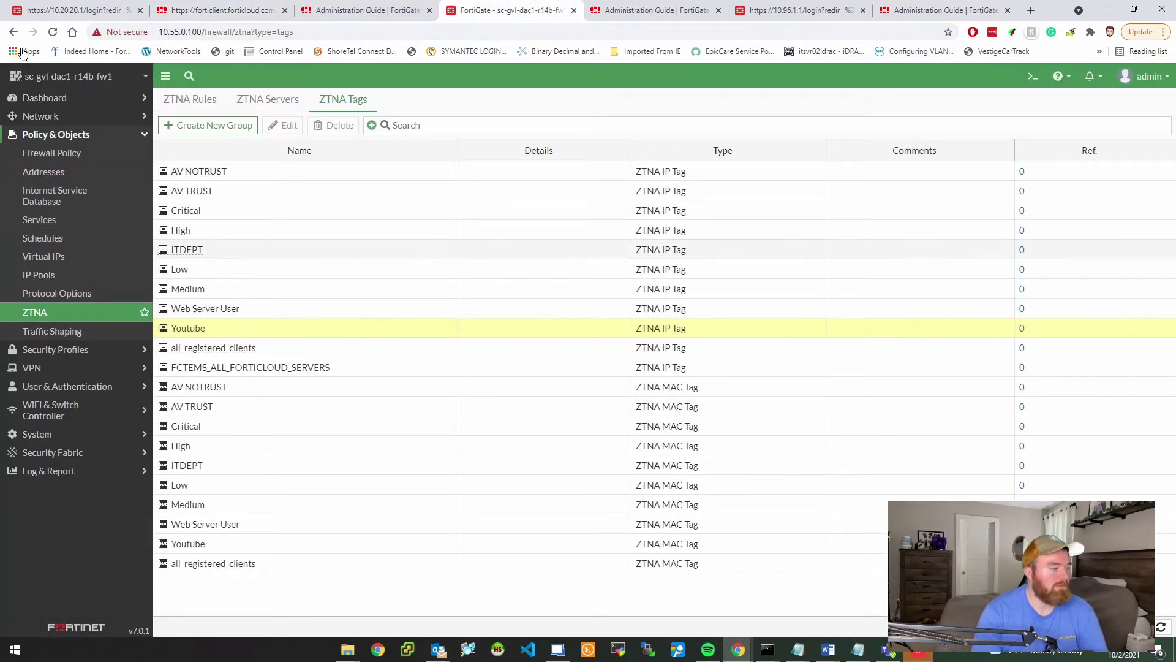
Step: Accept the login disclaimer, sign back in to the sc-and-carsons-b103 FortiGate and open its ZTNA tags list
left_click(54, 11)
left_click(541, 468)
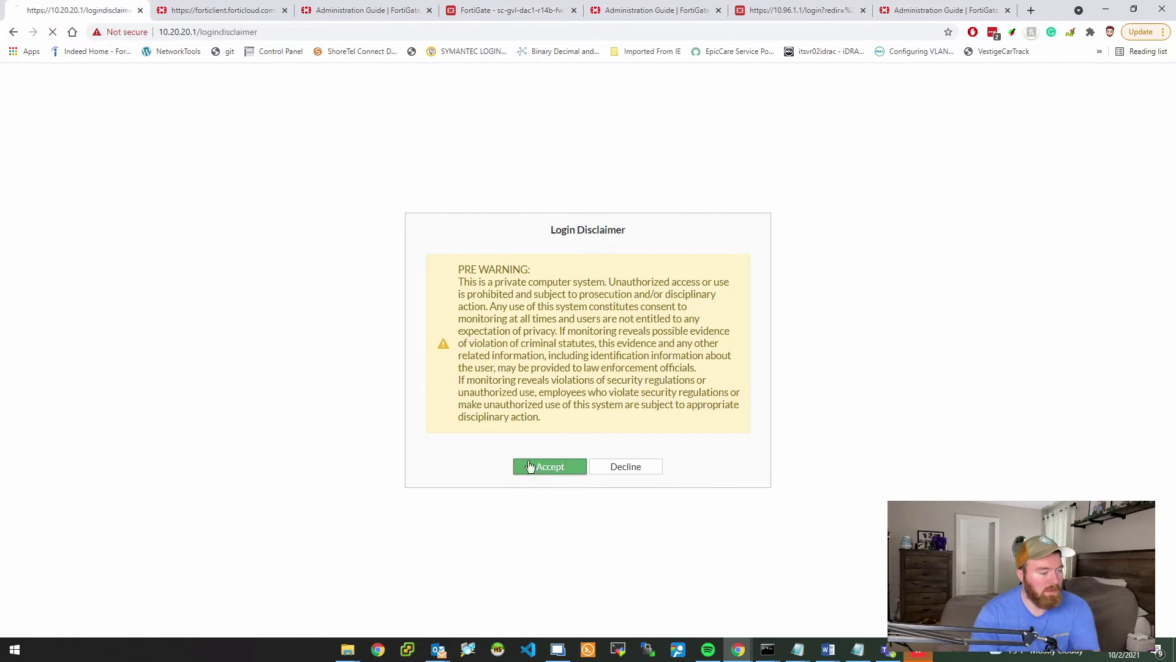
left_click(561, 393)
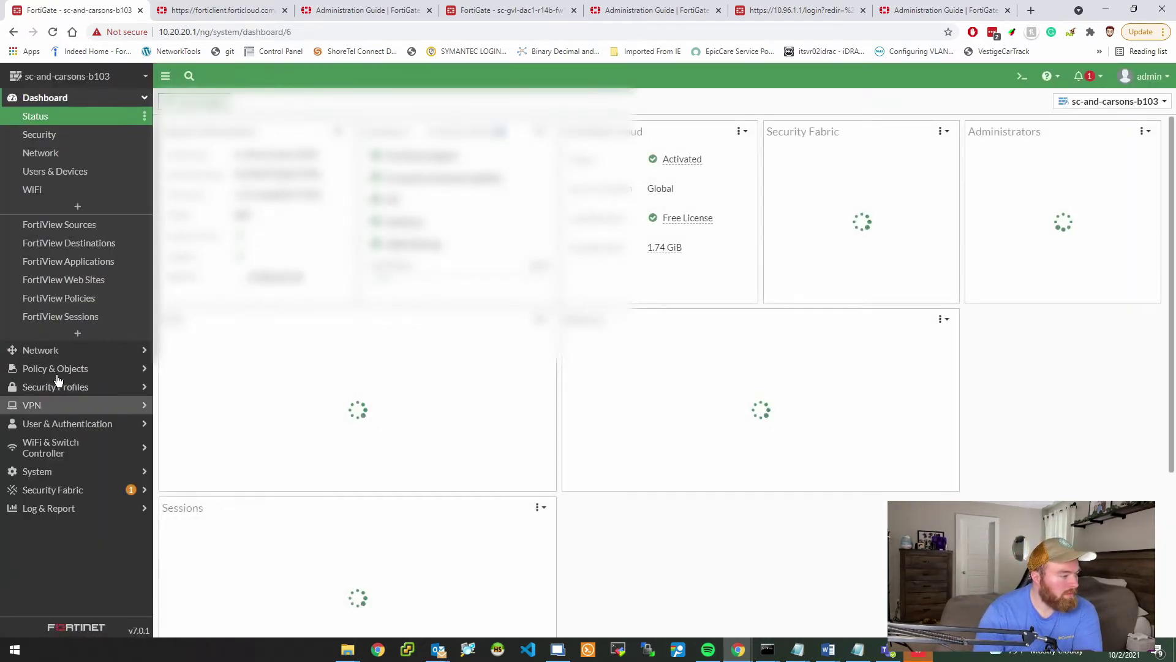
left_click(58, 368)
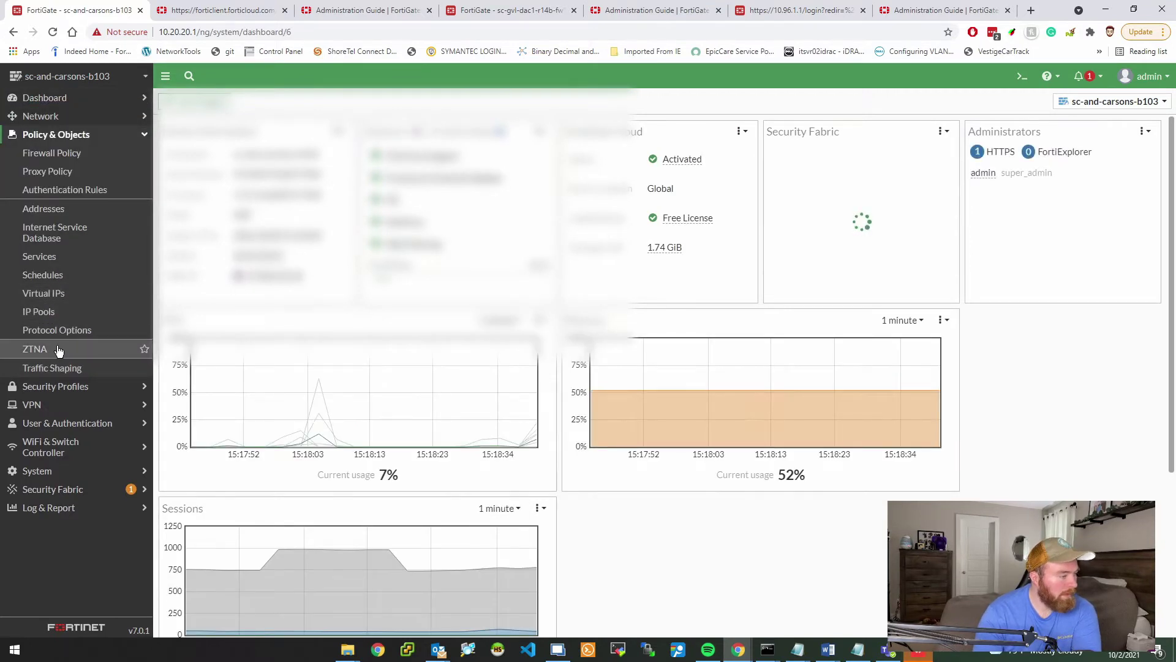
left_click(58, 350)
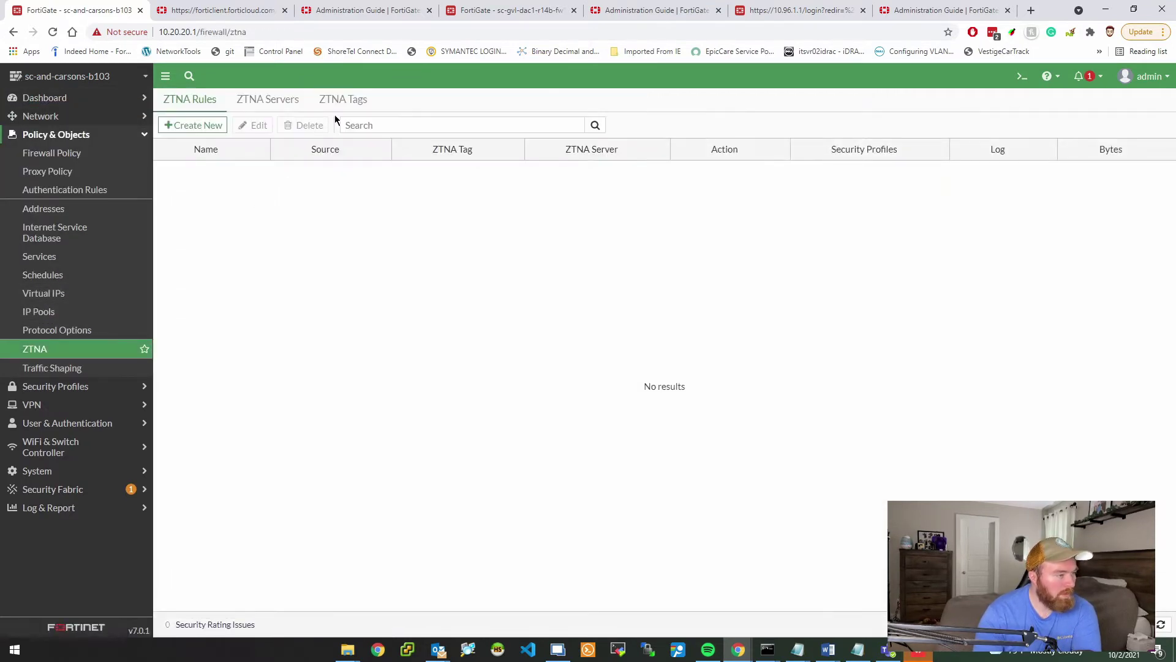
left_click(346, 103)
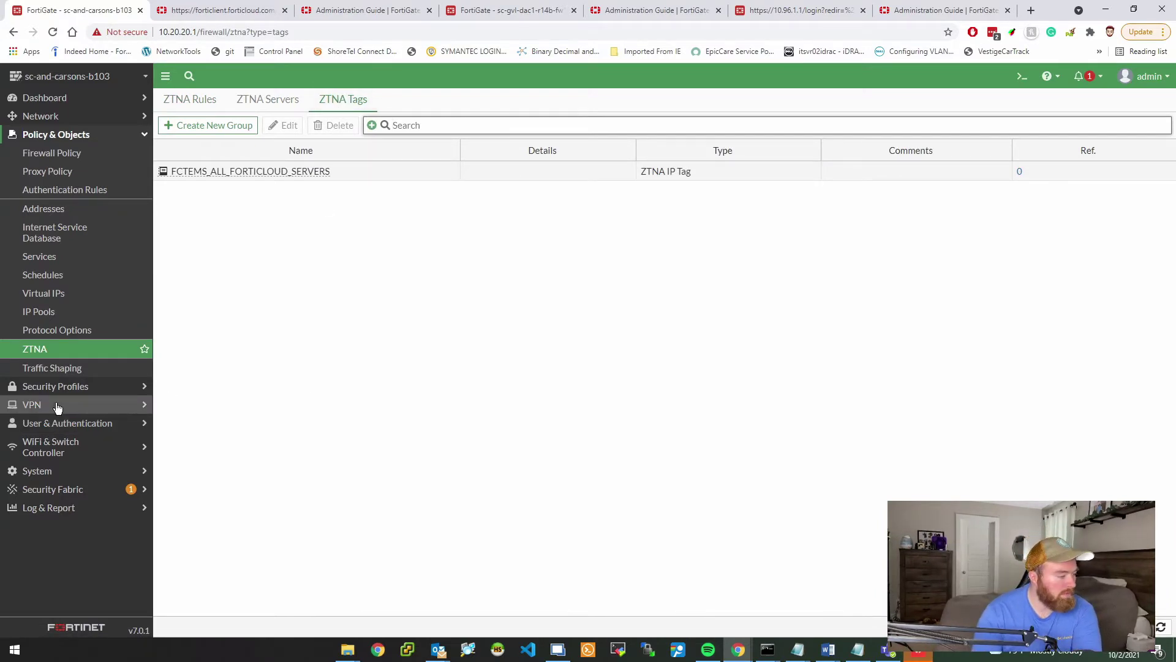
Step: Open the Security Fabric connectors and check the connection status of the FortiClient EMS Cloud connector
left_click(64, 494)
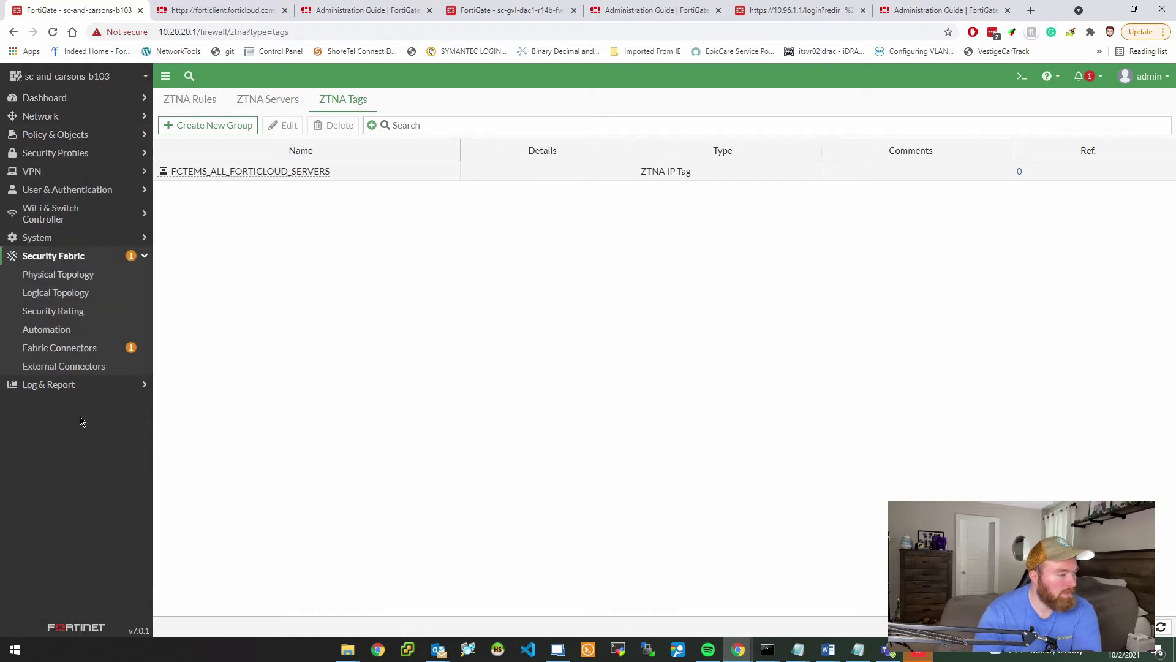
left_click(90, 353)
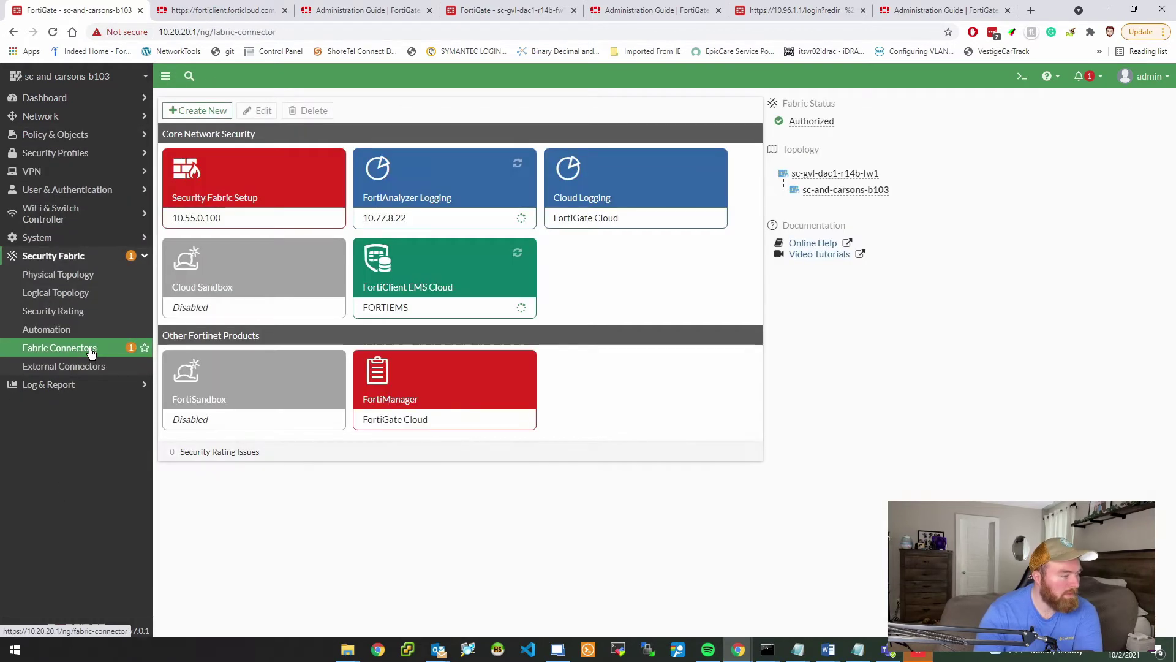
left_click(412, 288)
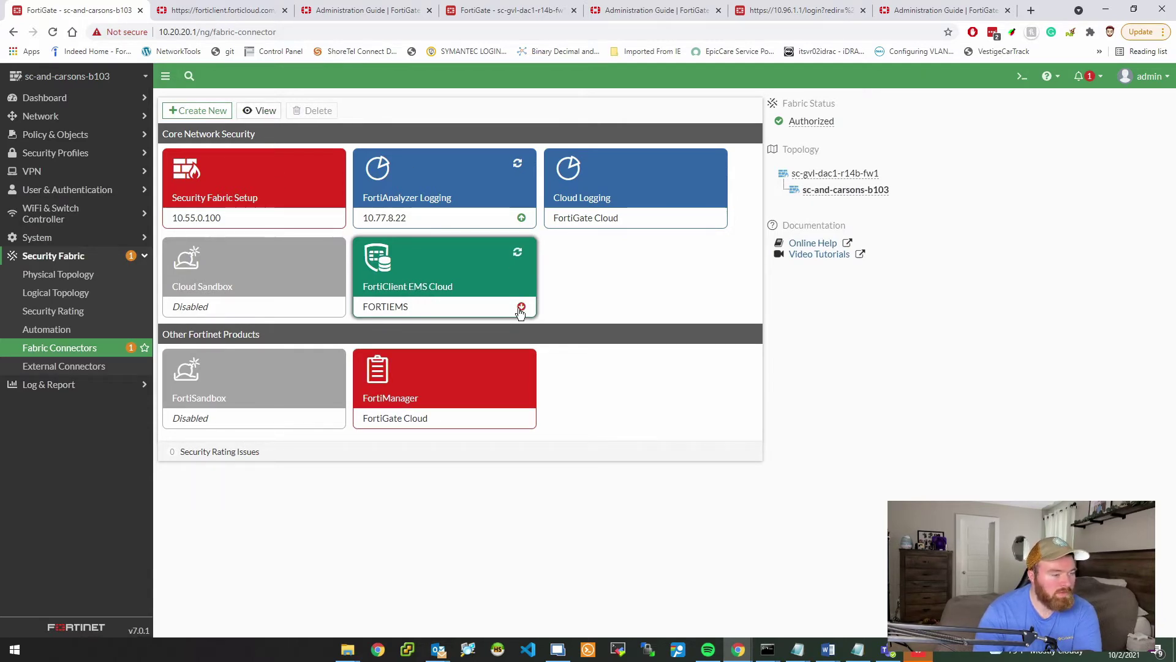
Step: Refresh the Fabric Devices list in FortiClient EMS and authorize the pending device last seen at 10.90.169.216
left_click(267, 18)
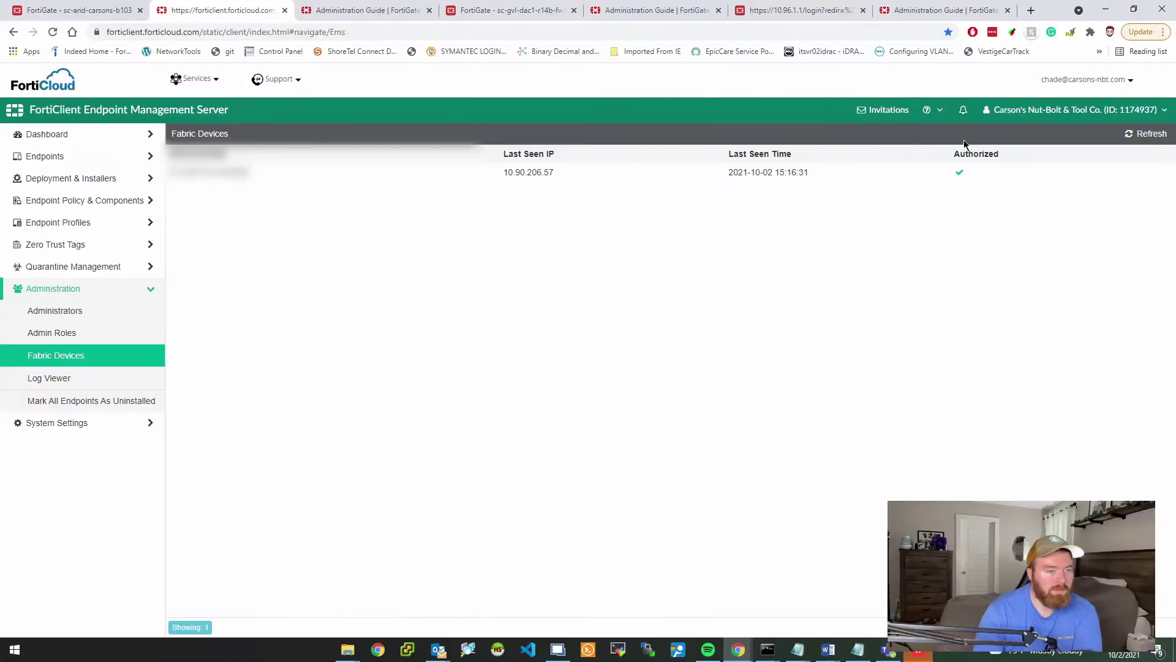
left_click(1141, 136)
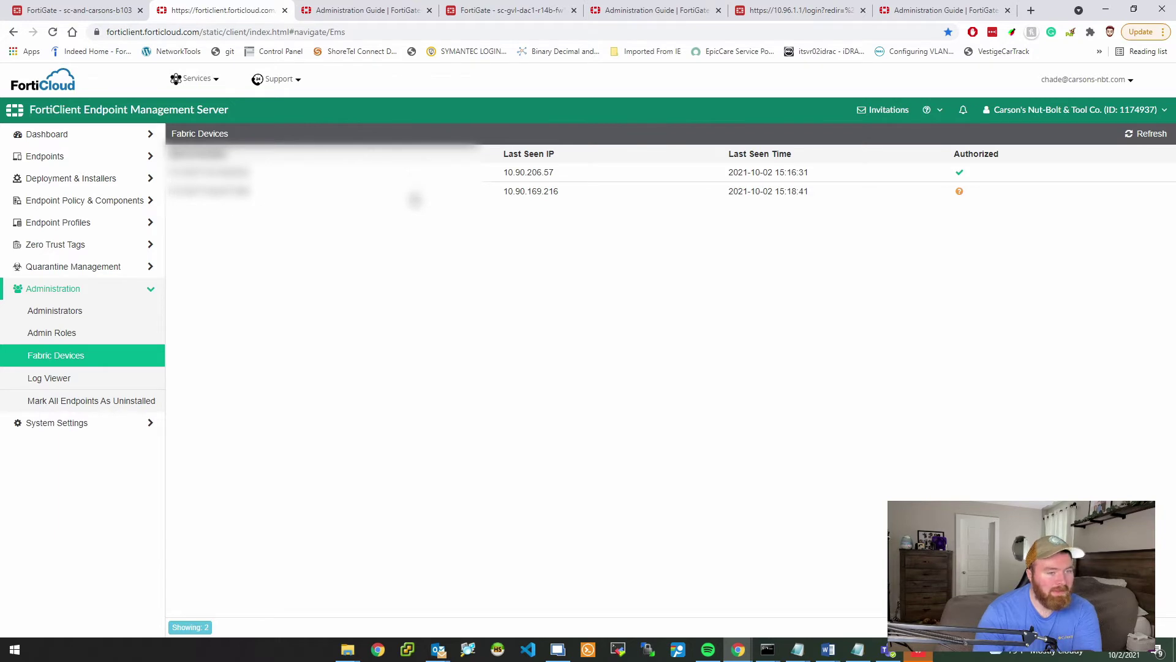
left_click(414, 193)
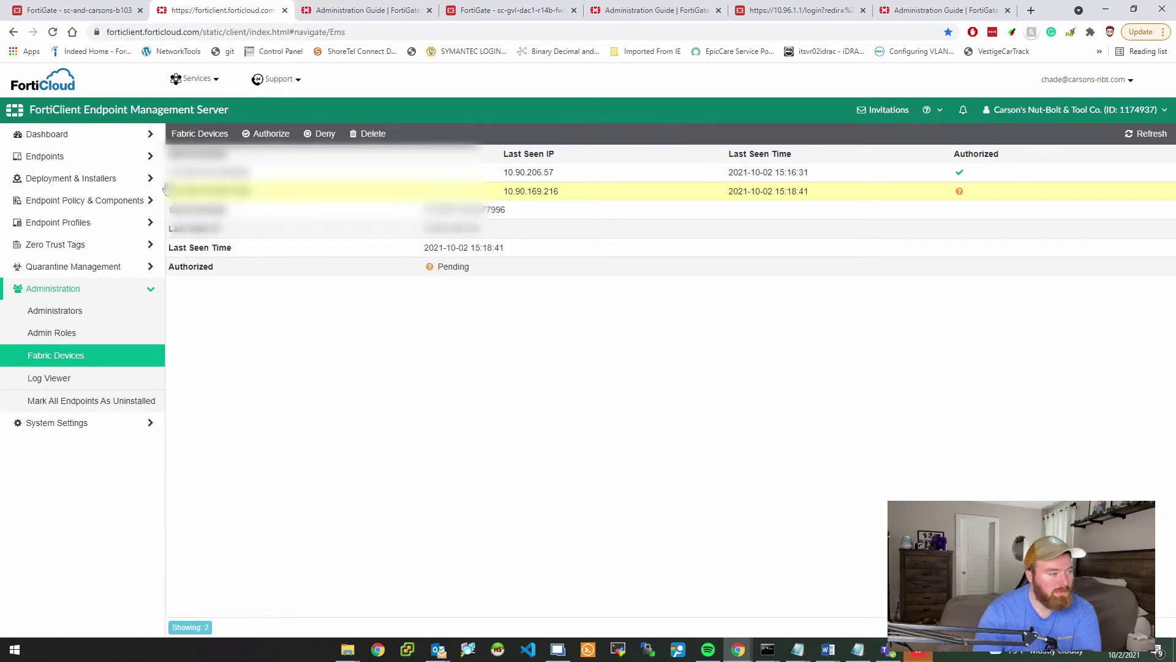
left_click(264, 135)
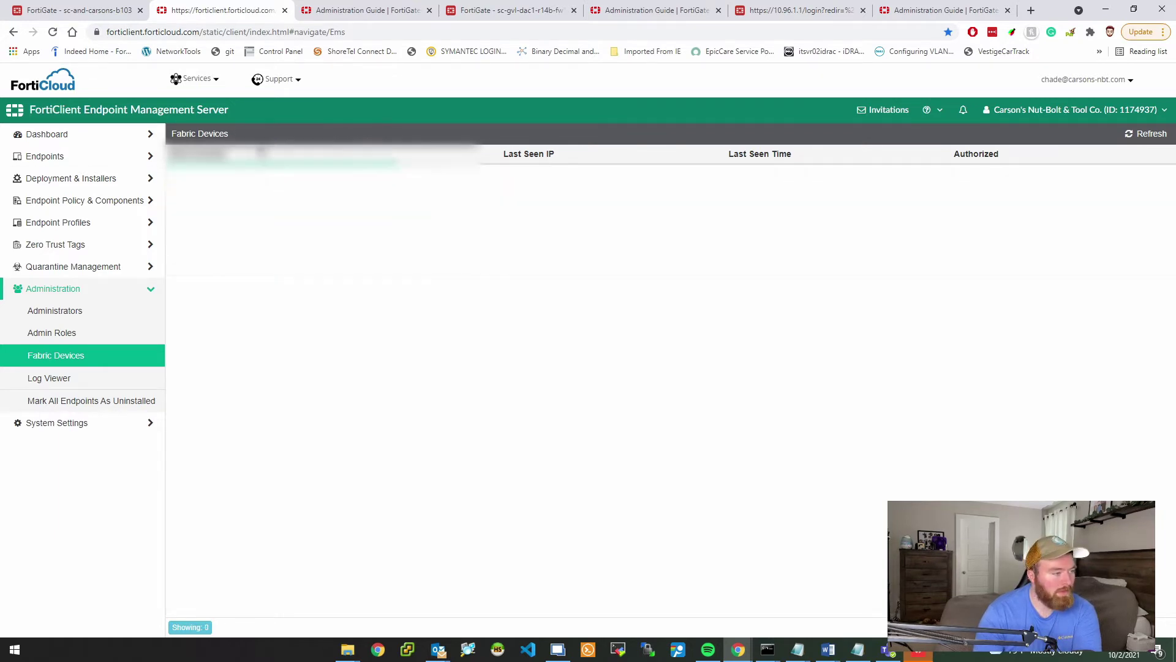
Step: Recheck the FortiClient EMS Cloud connector on sc-and-carsons-b103 and review the synchronized ZTNA tags on sc-gvl-dac1-r14b-fw1 for comparison
left_click(83, 11)
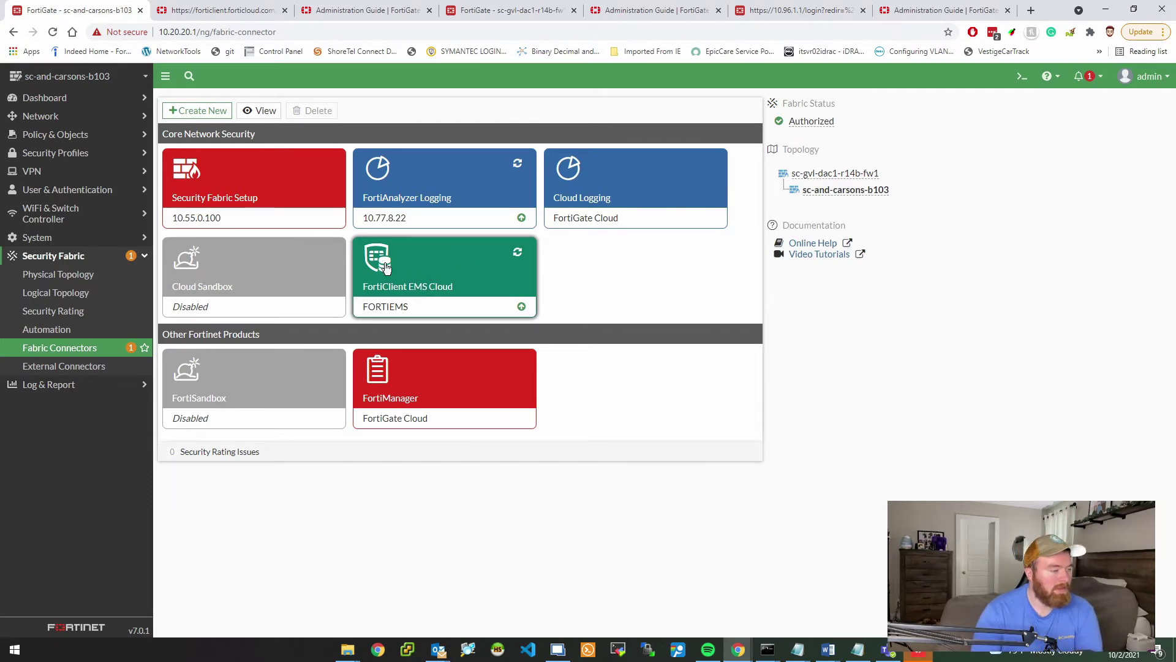
left_click(471, 11)
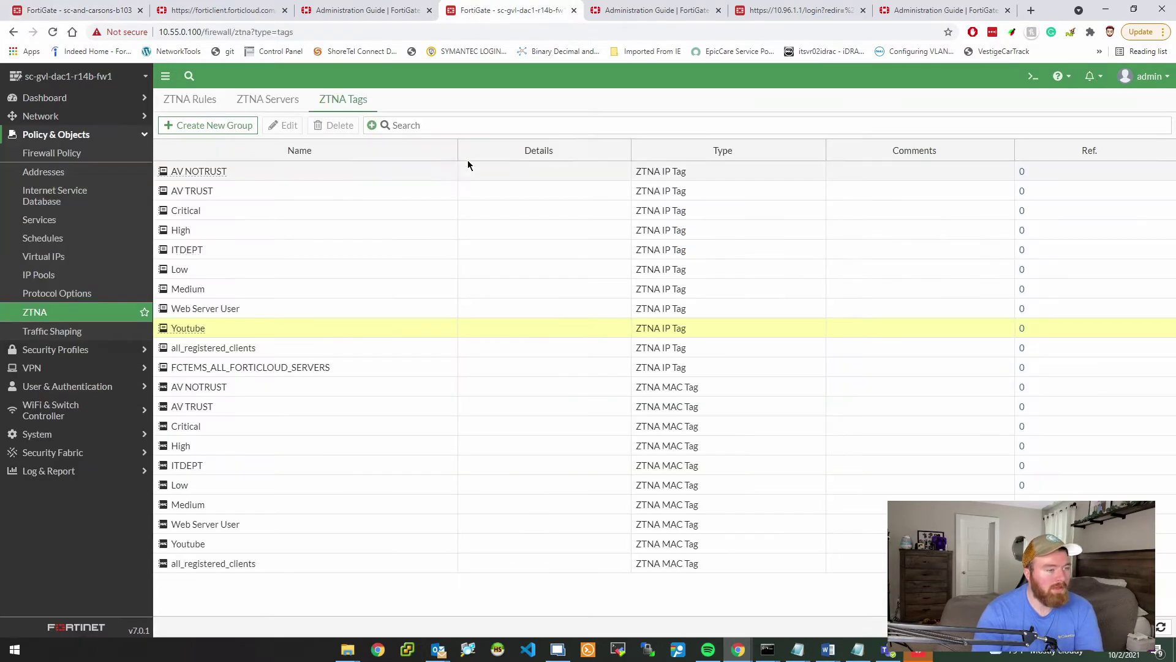
left_click(27, 14)
left_click(521, 11)
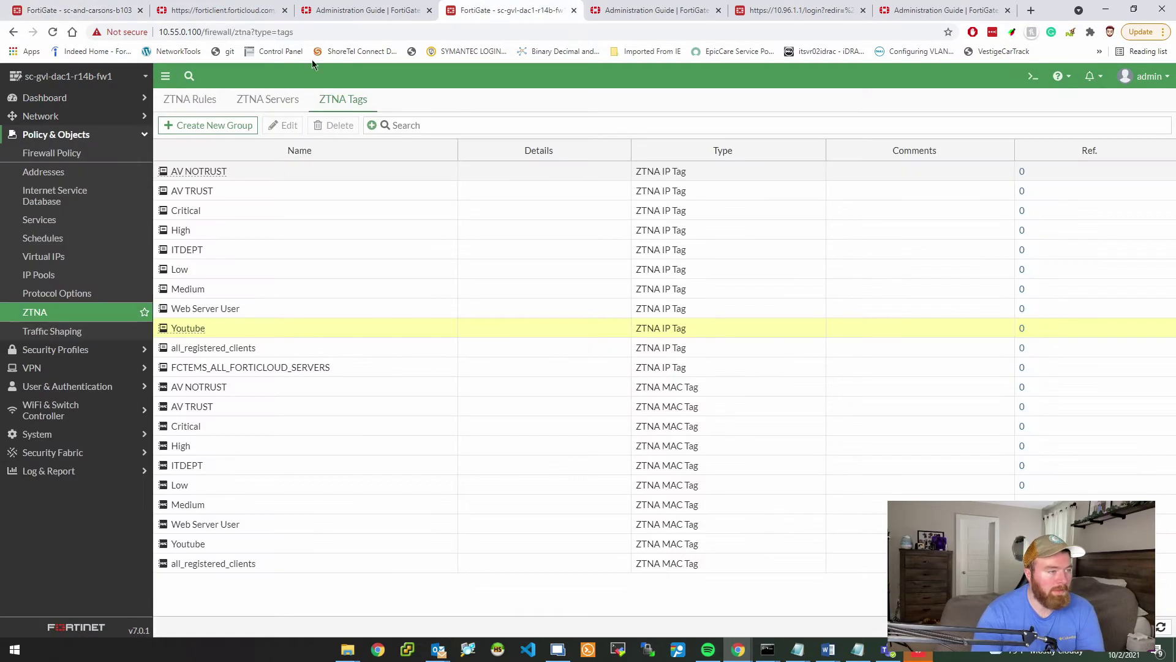
Step: Return to the sc-and-carsons-b103 FortiGate and reload its ZTNA tags list to check for tags synchronized from EMS
left_click(69, 11)
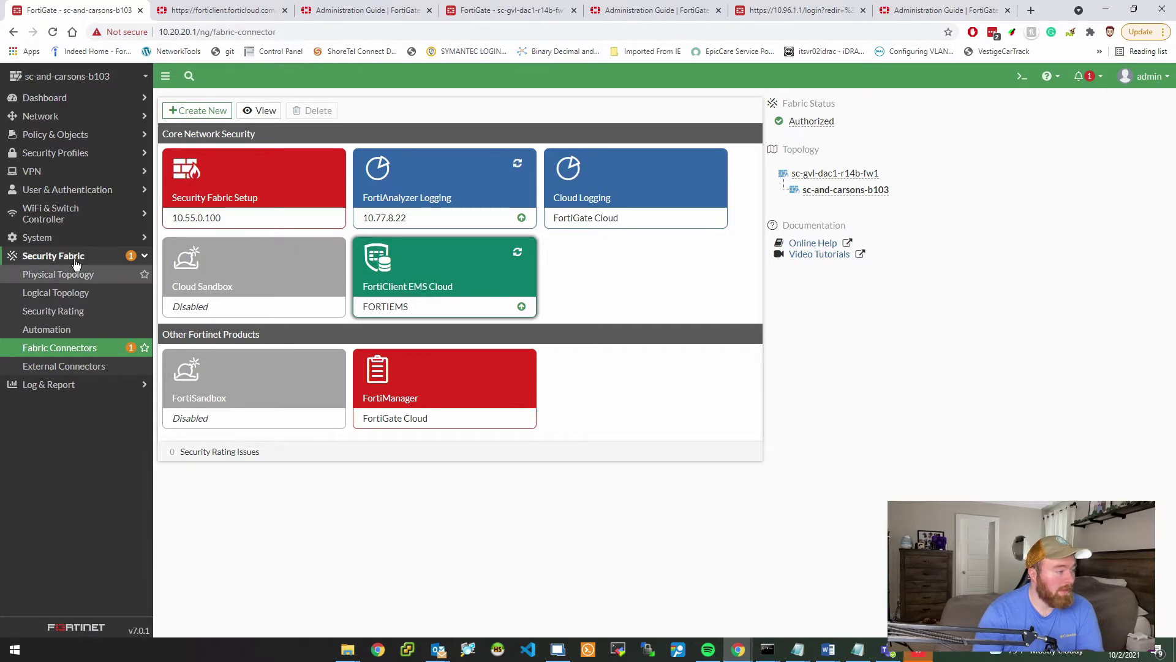
left_click(98, 135)
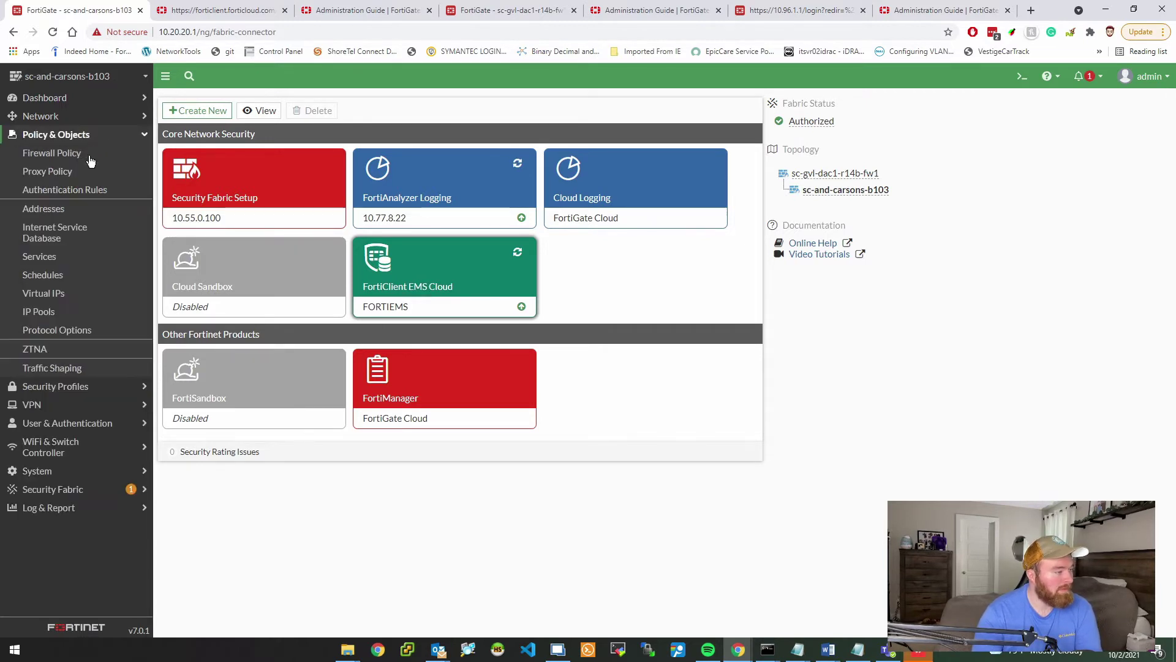
left_click(38, 350)
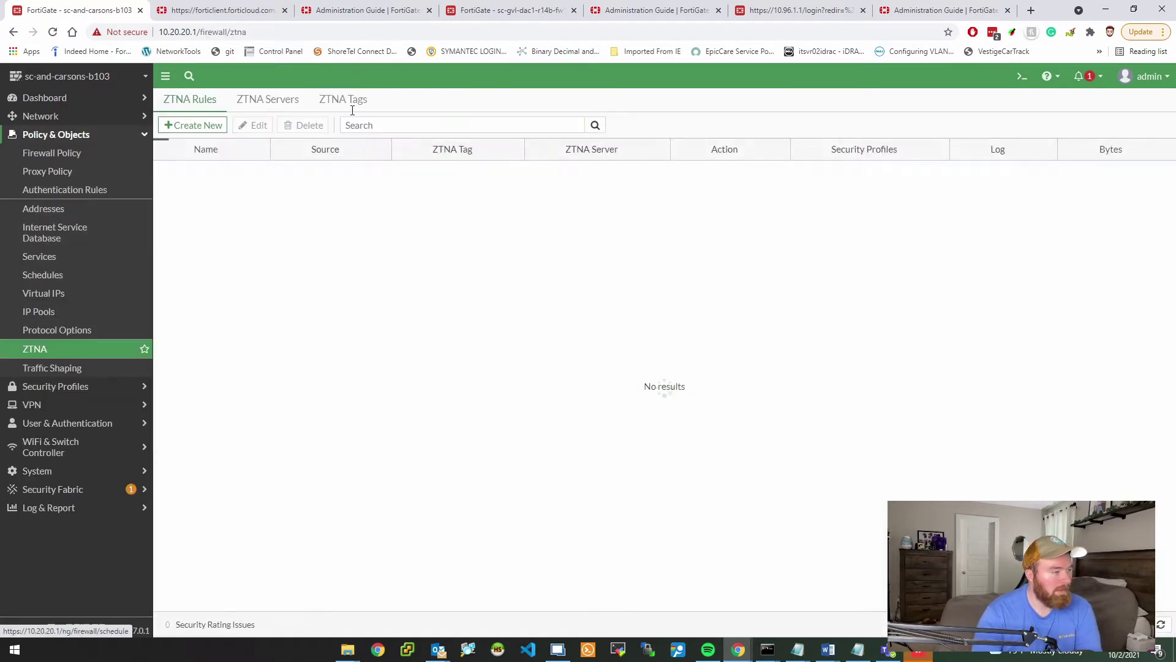
left_click(346, 99)
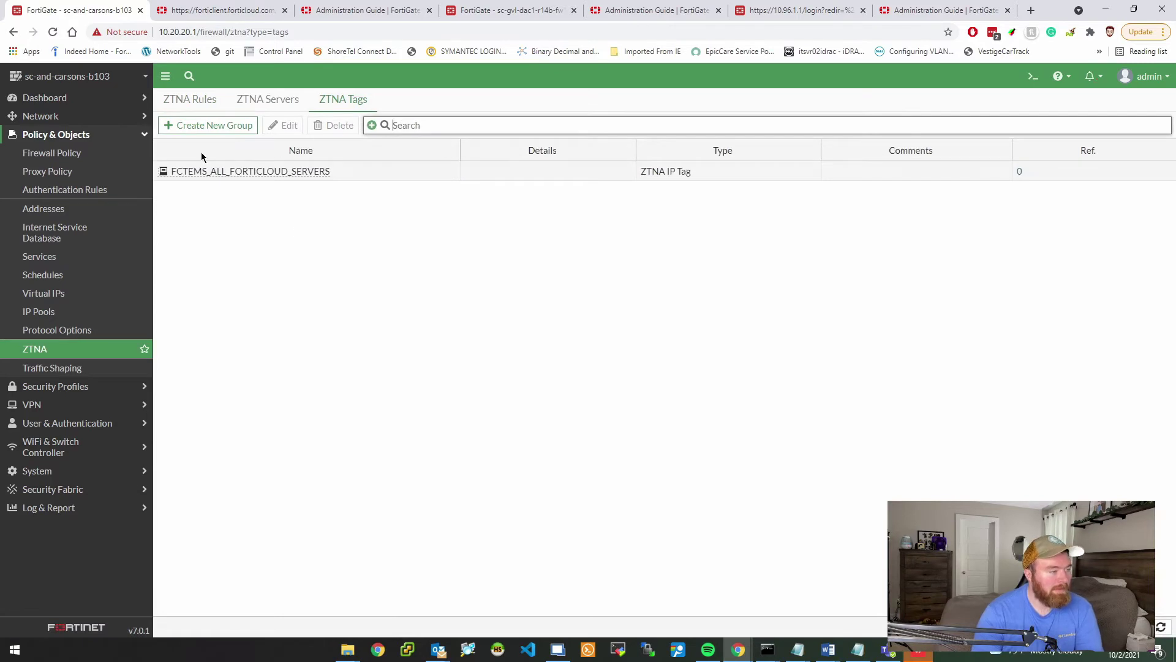
left_click(104, 349)
left_click(342, 100)
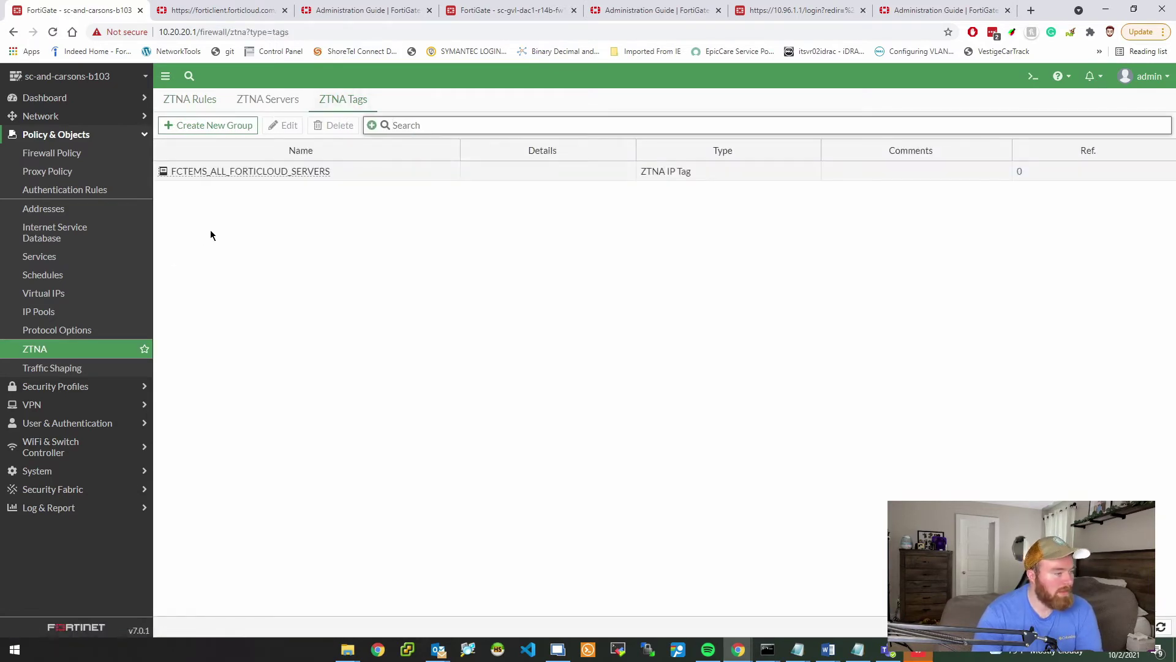
Step: Open the FortiClient EMS Cloud fabric connector, review where its settings are retrieved from, refresh its connection status, and return to the connectors overview
left_click(54, 488)
left_click(86, 347)
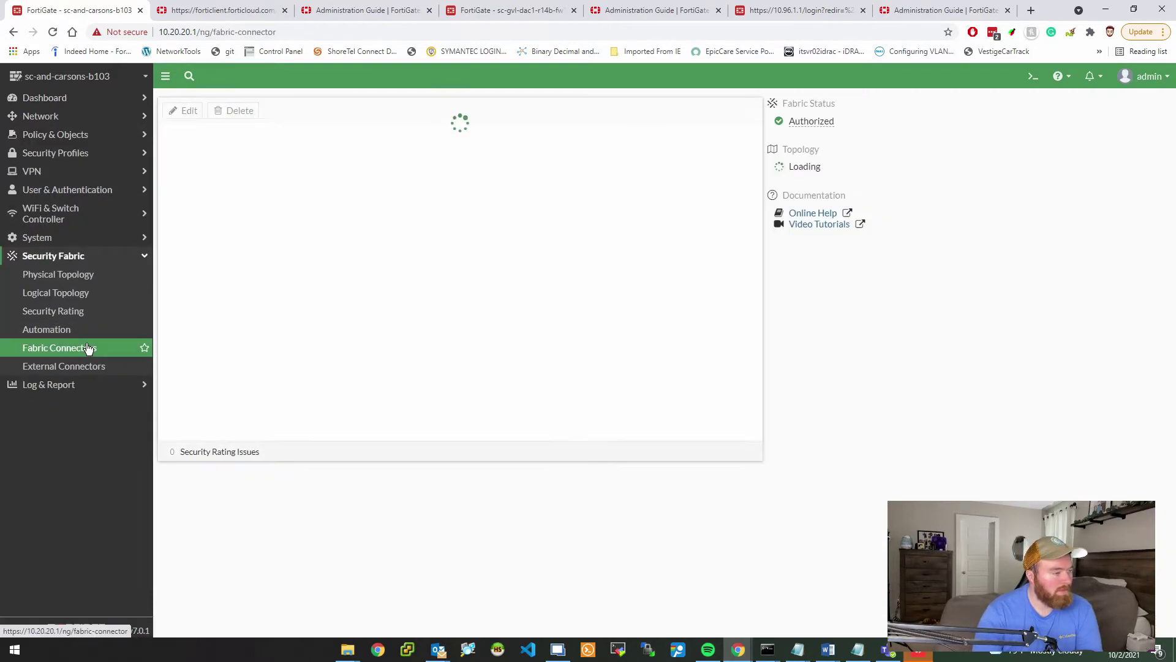
left_click(417, 273)
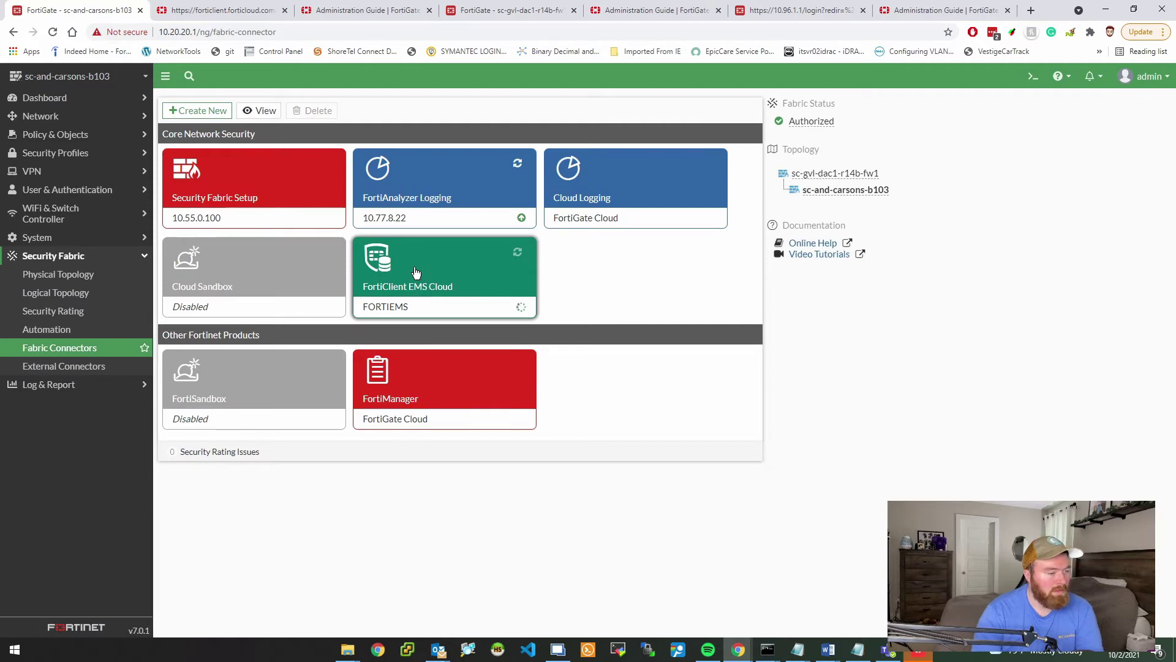
double_click(421, 272)
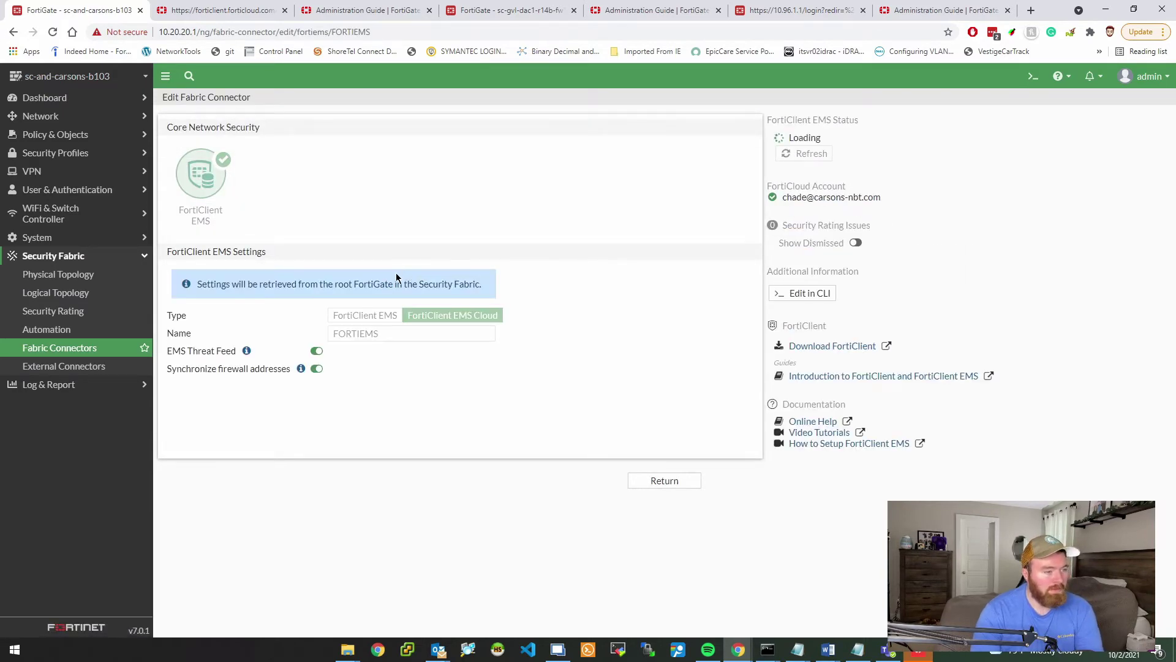
left_click_drag(482, 289, 343, 297)
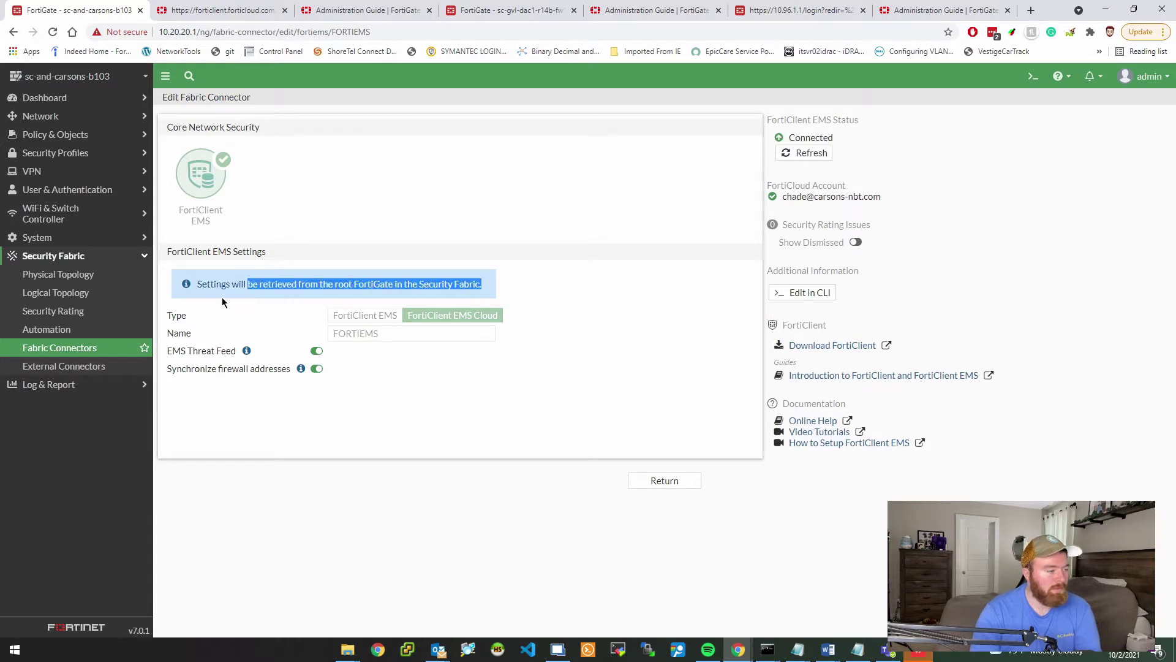
left_click_drag(222, 297, 188, 299)
left_click(435, 287)
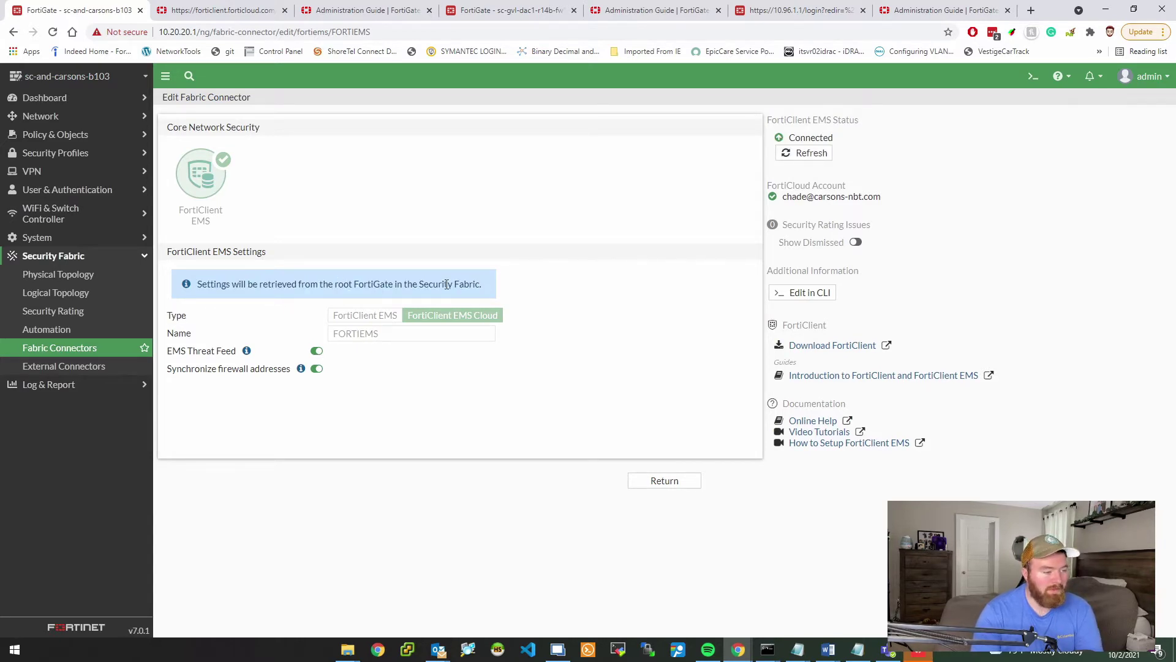
left_click_drag(482, 285, 343, 287)
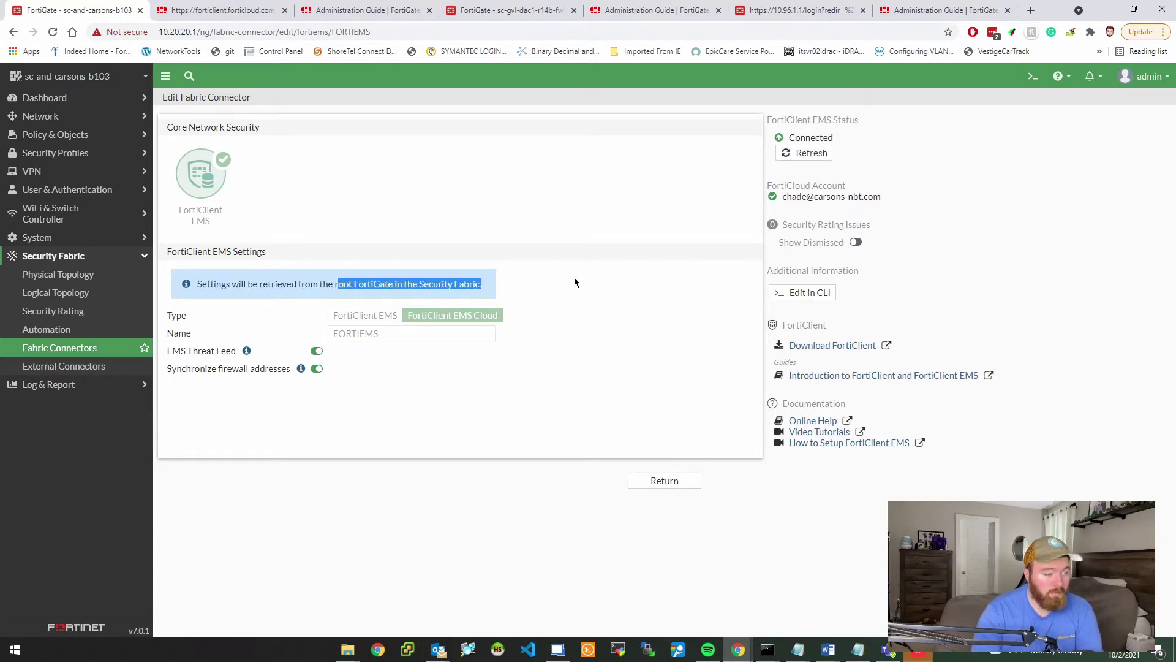
left_click(808, 153)
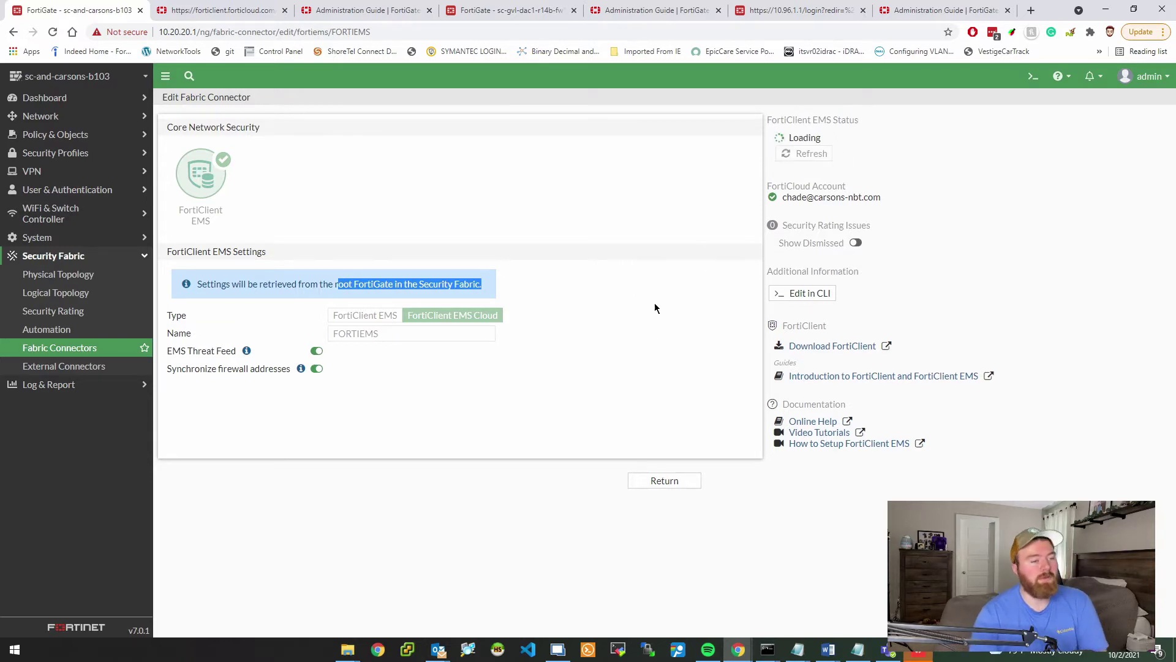
left_click(659, 480)
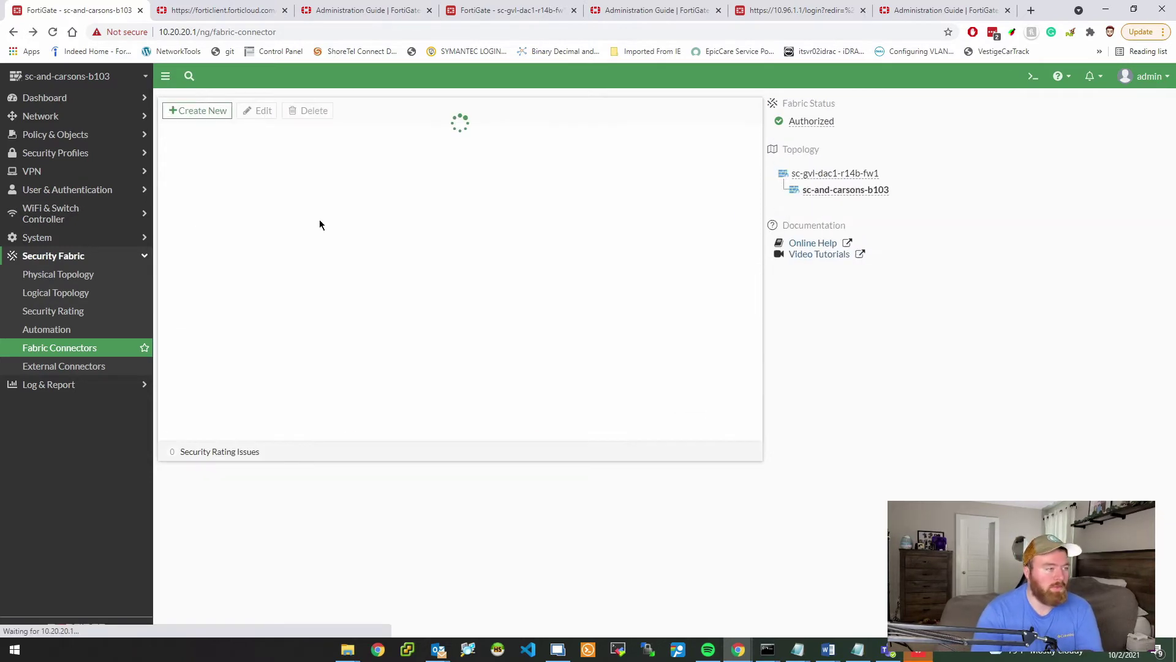
Step: Go back to the ZTNA tags list and reload it to check for tags synchronized from EMS
left_click(72, 170)
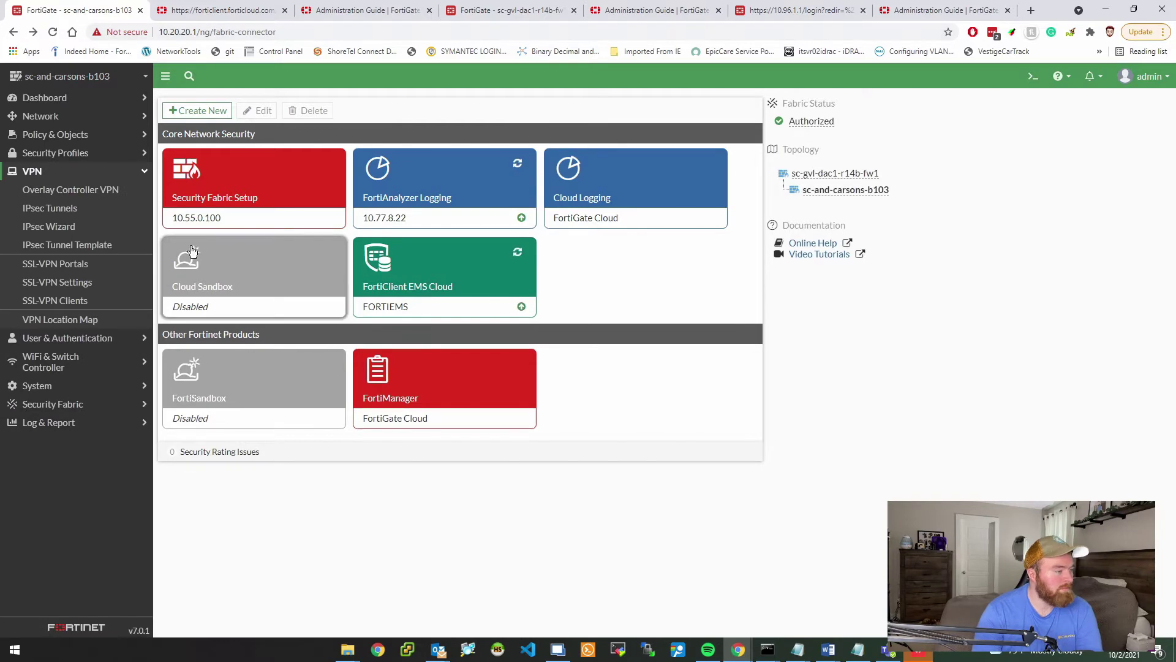
left_click(56, 135)
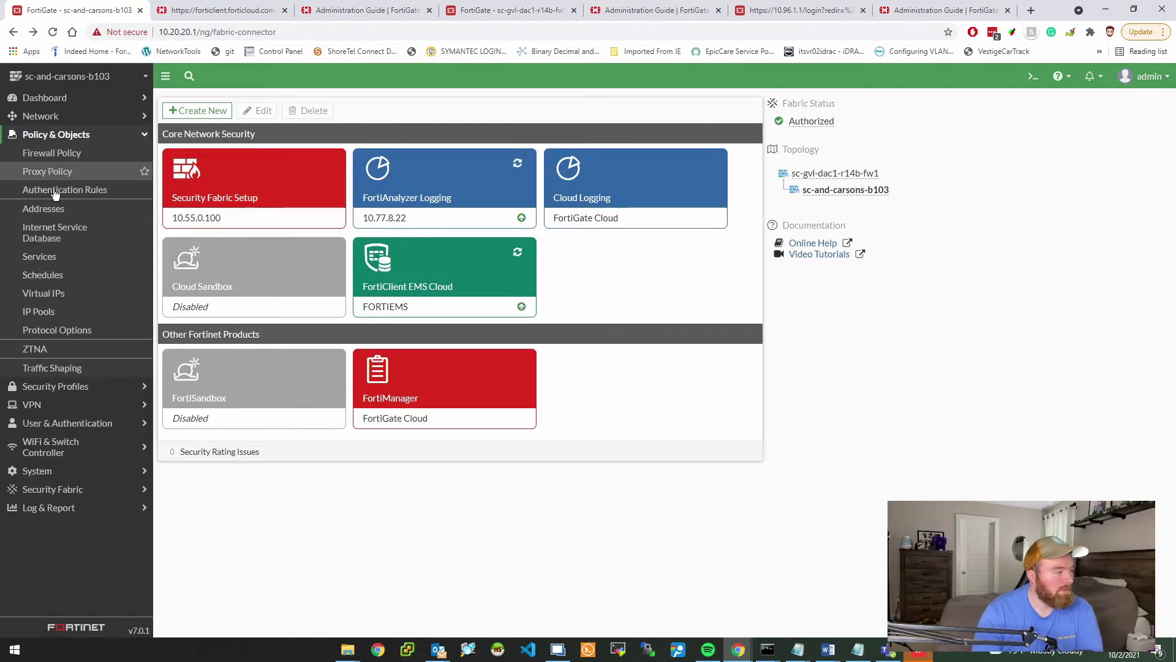
left_click(43, 349)
left_click(329, 101)
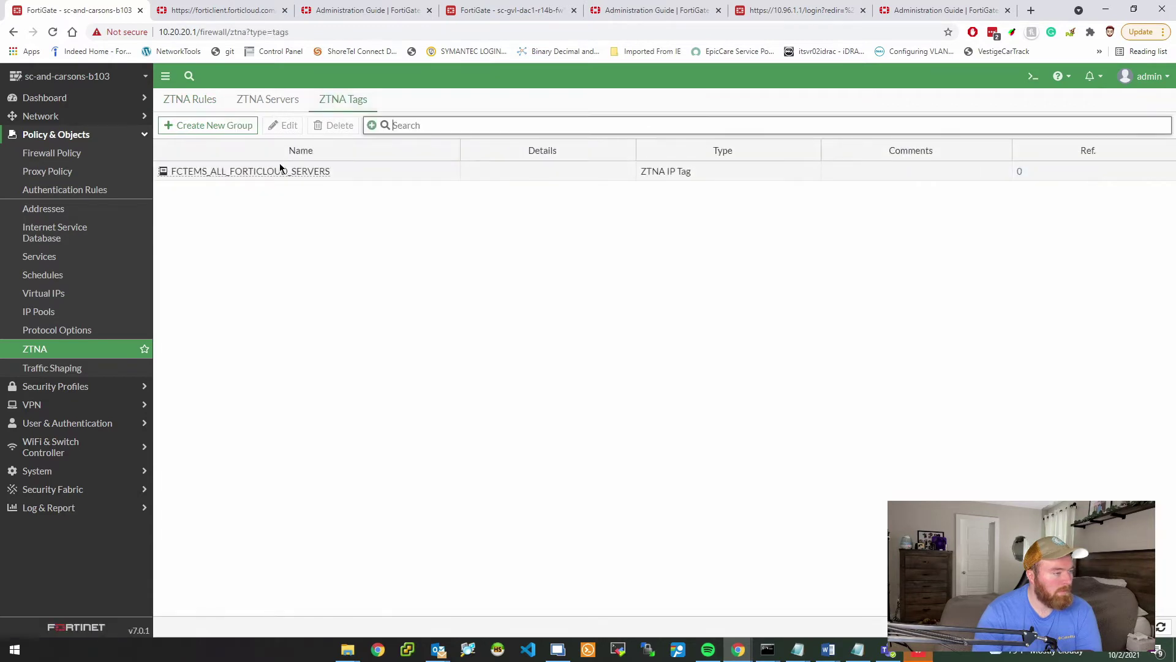
left_click(346, 177)
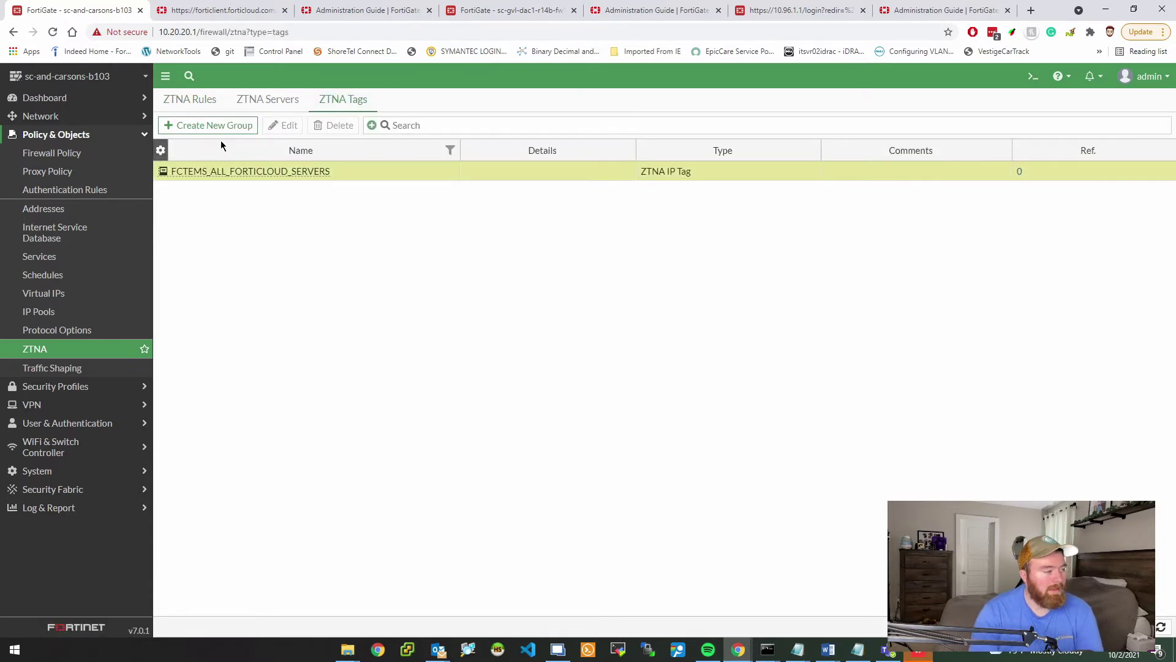
left_click(281, 103)
left_click(340, 101)
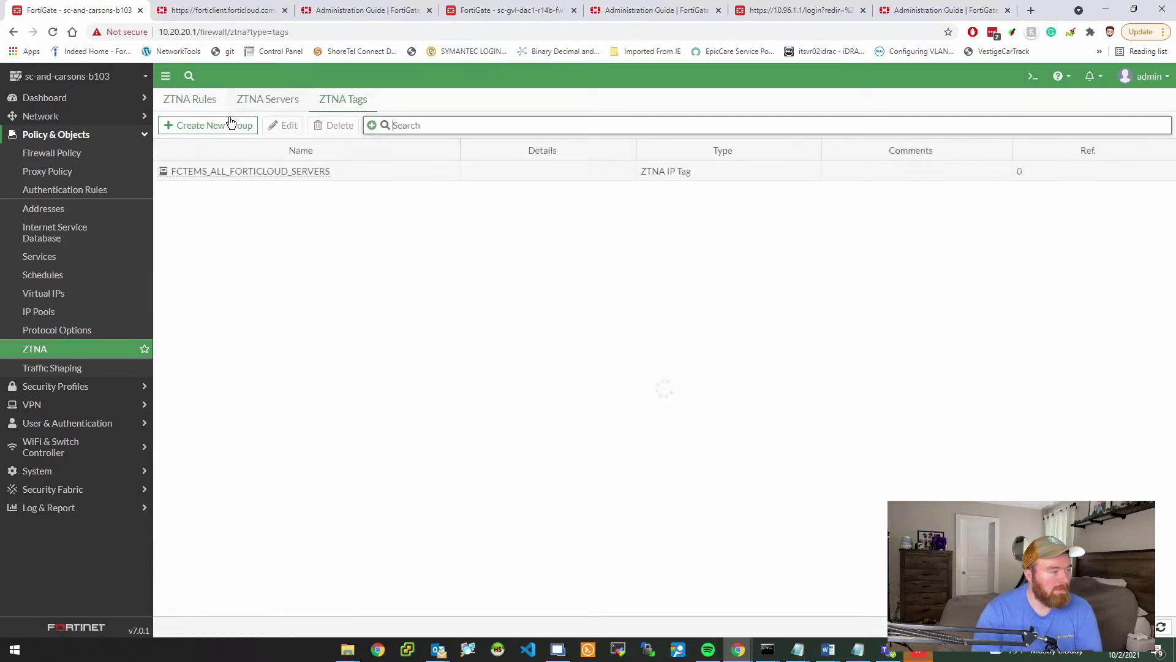
left_click(347, 173)
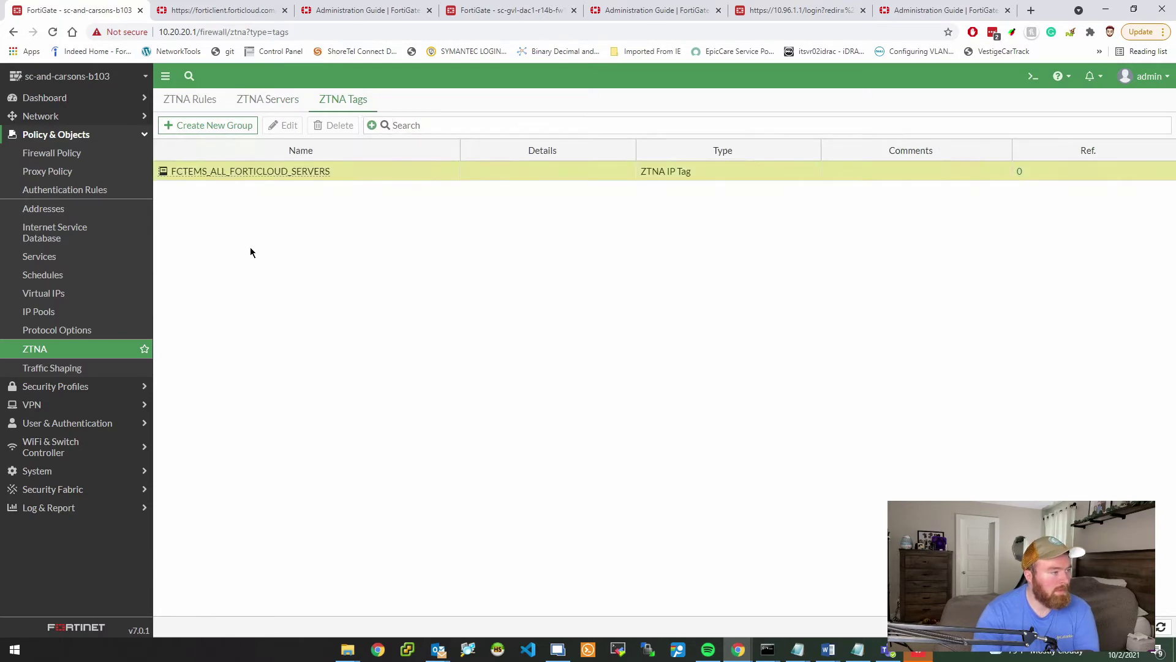
Step: Inspect the FCTEMS_ALL_FORTICLOUD_SERVERS tag's details, then reload the ZTNA tags list and locate the Youtube IP tag
left_click(208, 103)
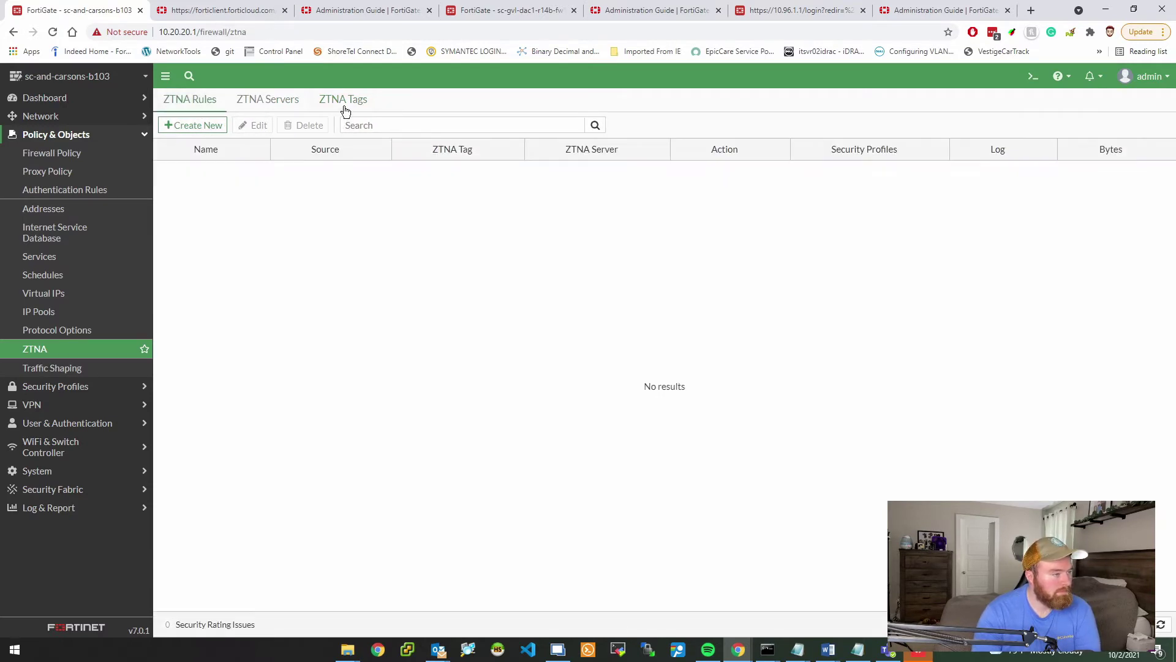
left_click(343, 104)
left_click(348, 176)
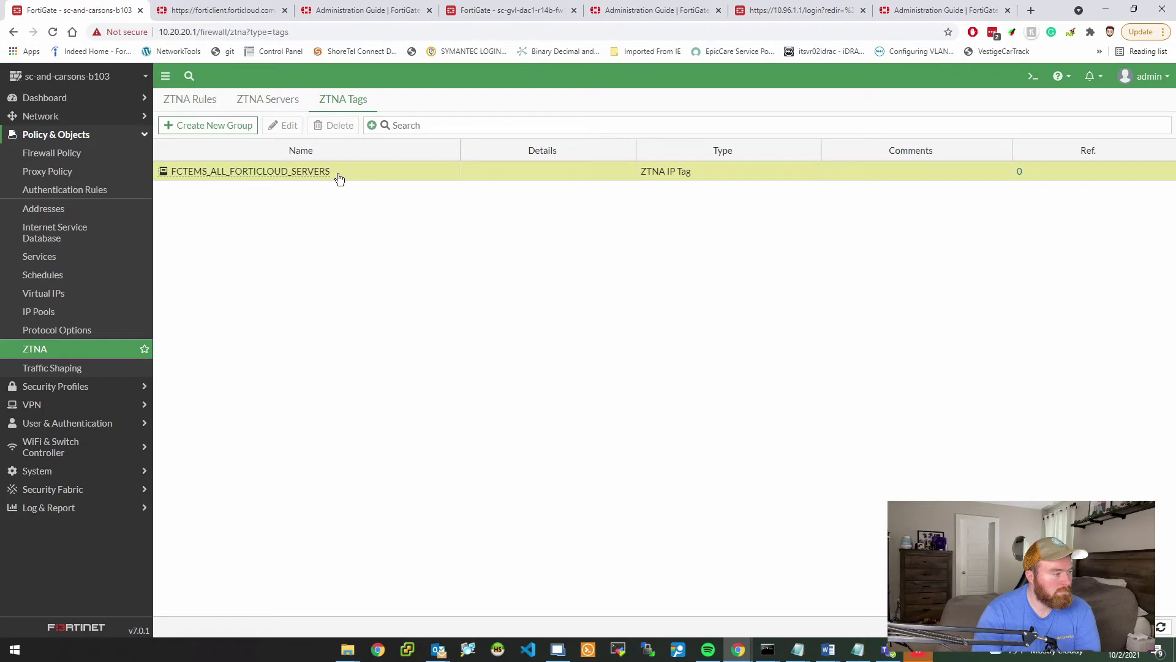
mouse_move(327, 178)
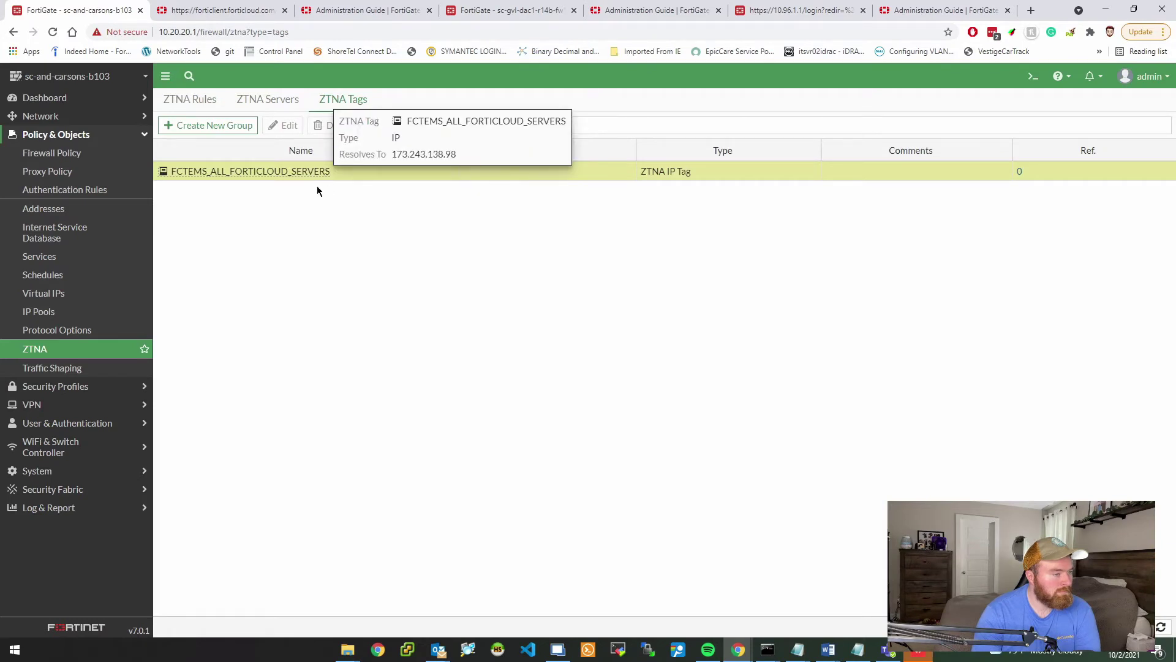
left_click(340, 105)
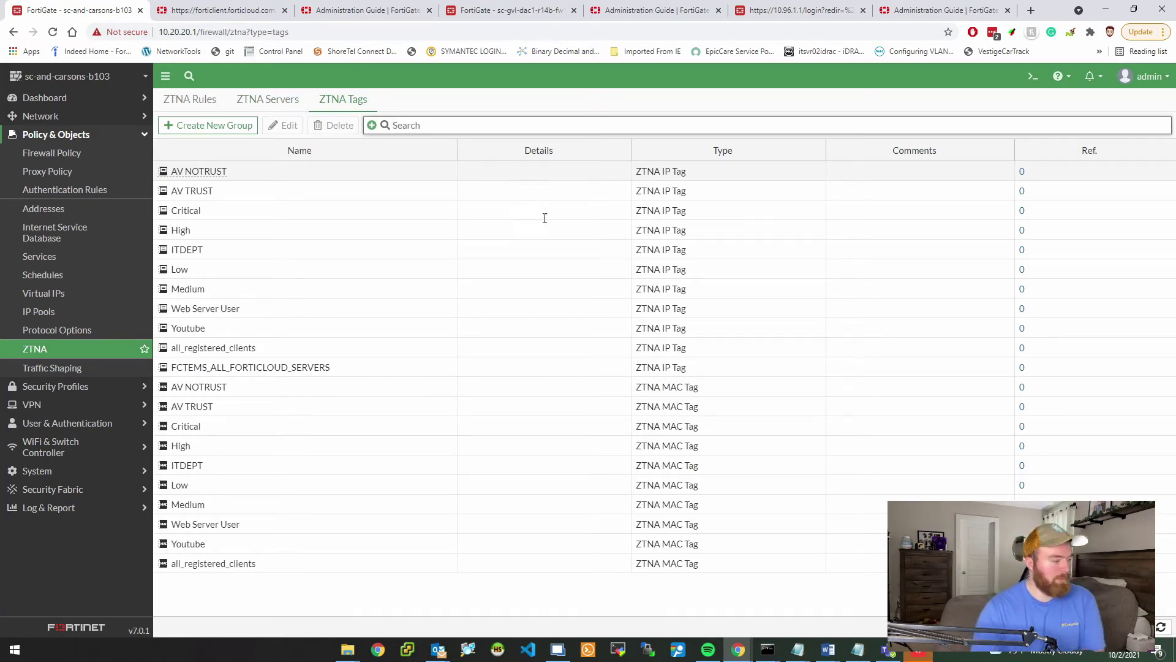
left_click(360, 337)
left_click(361, 336)
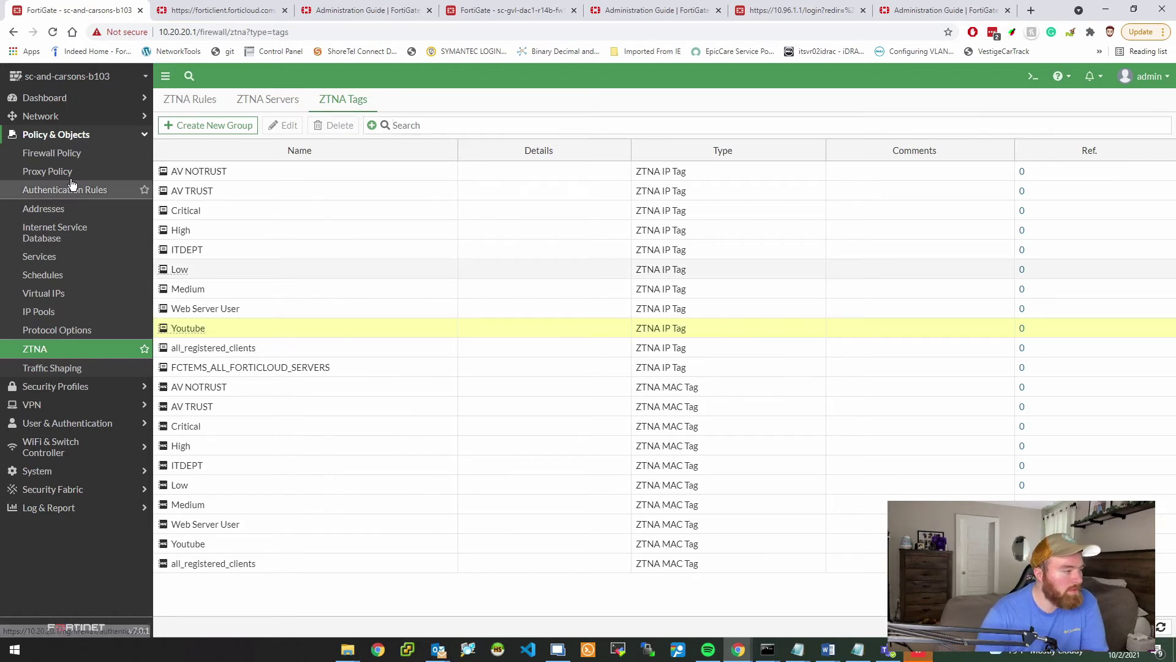
Step: Create a new firewall policy and name it ZTNA ALLOW
left_click(80, 154)
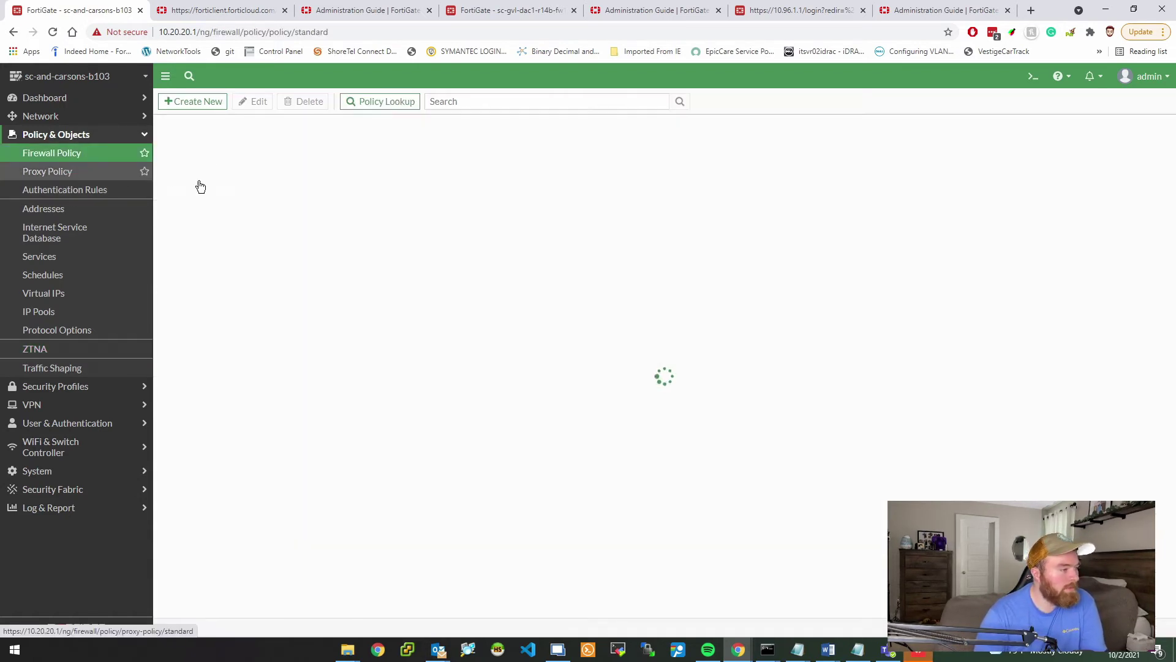
left_click(224, 104)
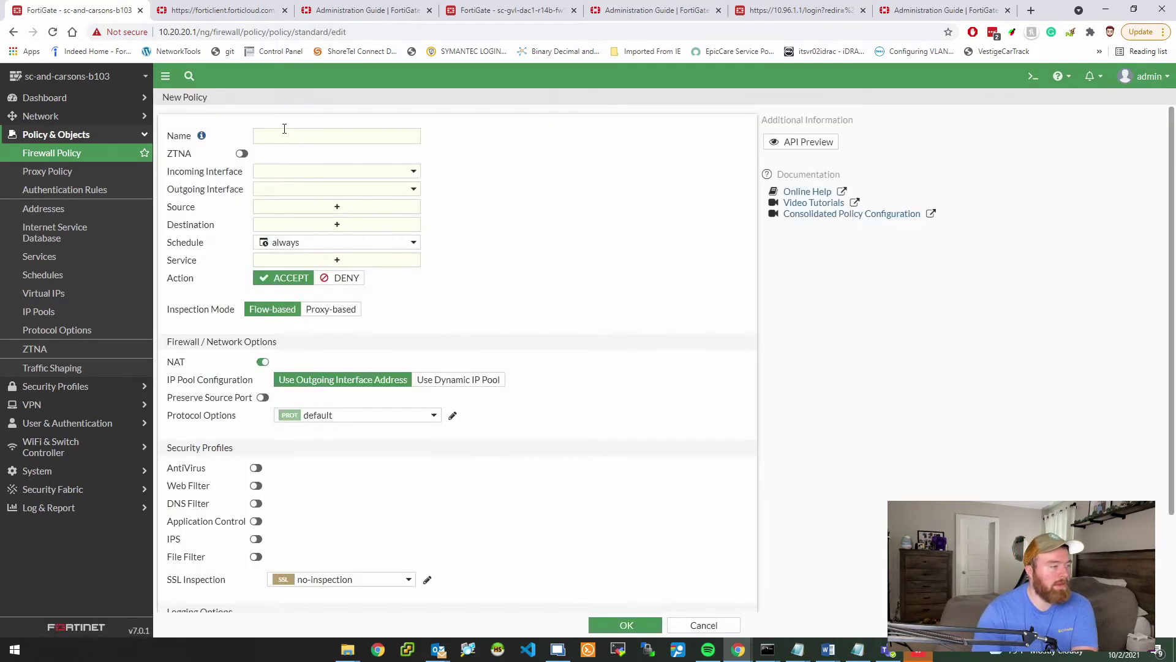
left_click(285, 130)
type("ZTNA")
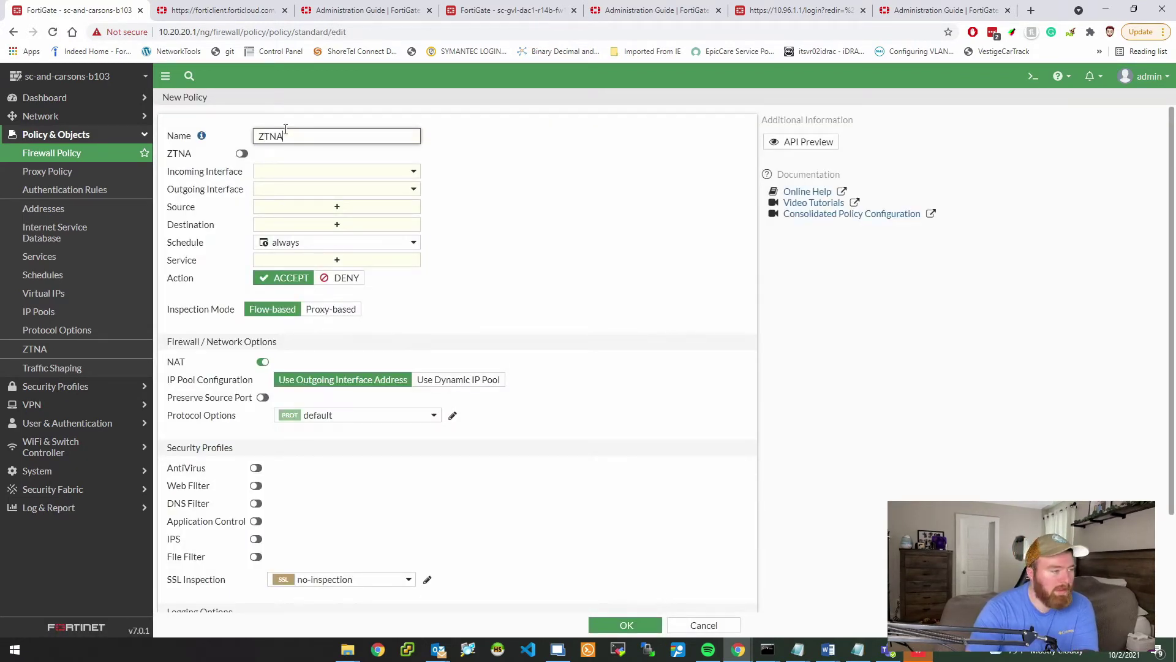
type(" ALLOW")
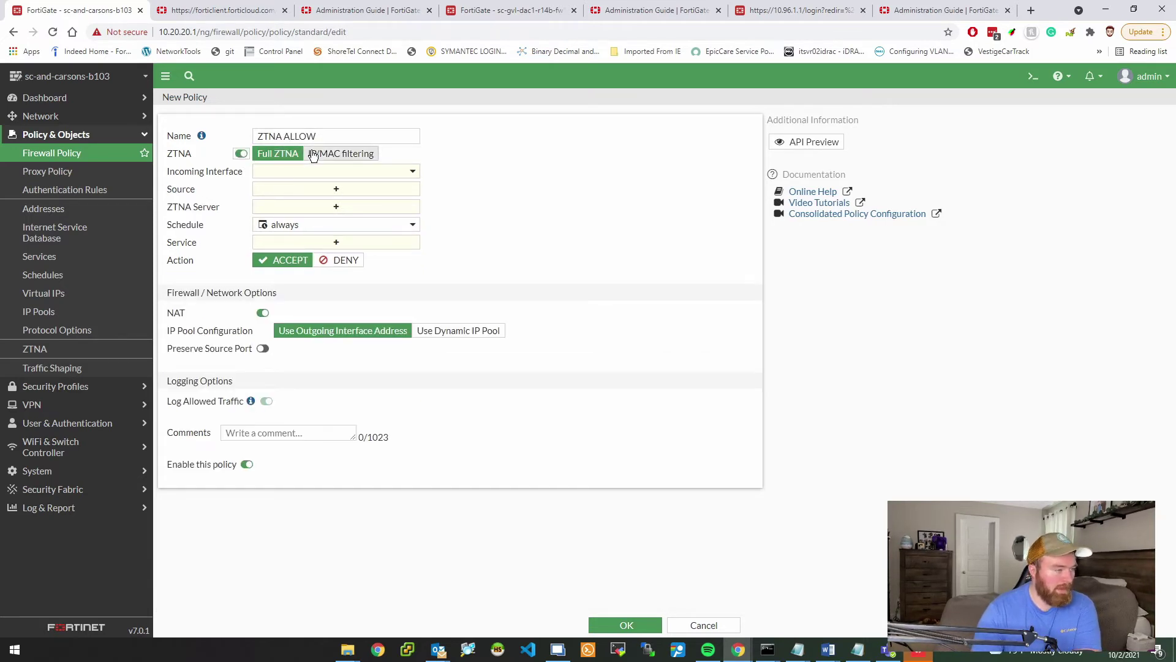
Step: Enable ZTNA on the policy in IP/MAC filtering mode and assign the Youtube IP tag
left_click(313, 154)
left_click(307, 175)
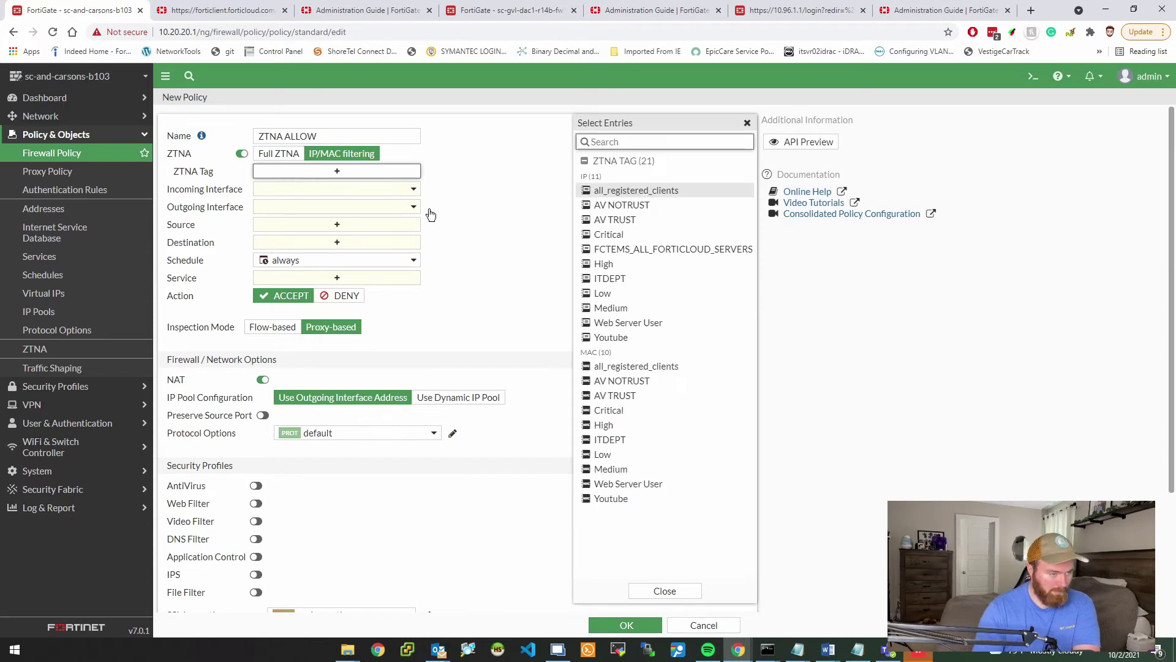
left_click(610, 337)
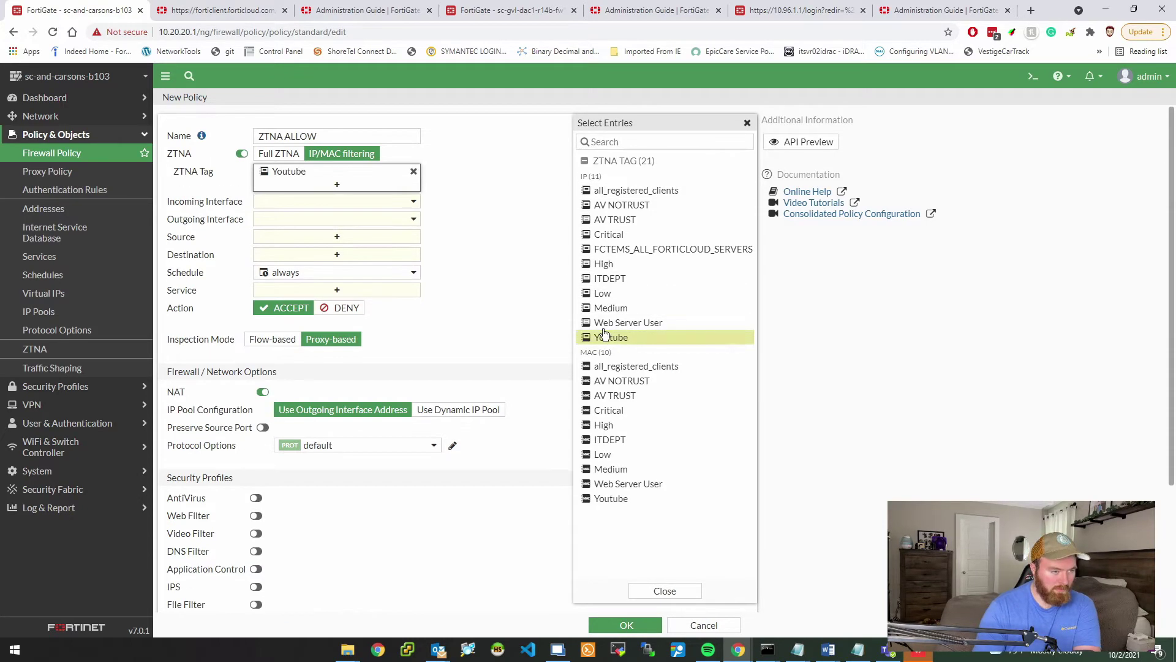
left_click(746, 125)
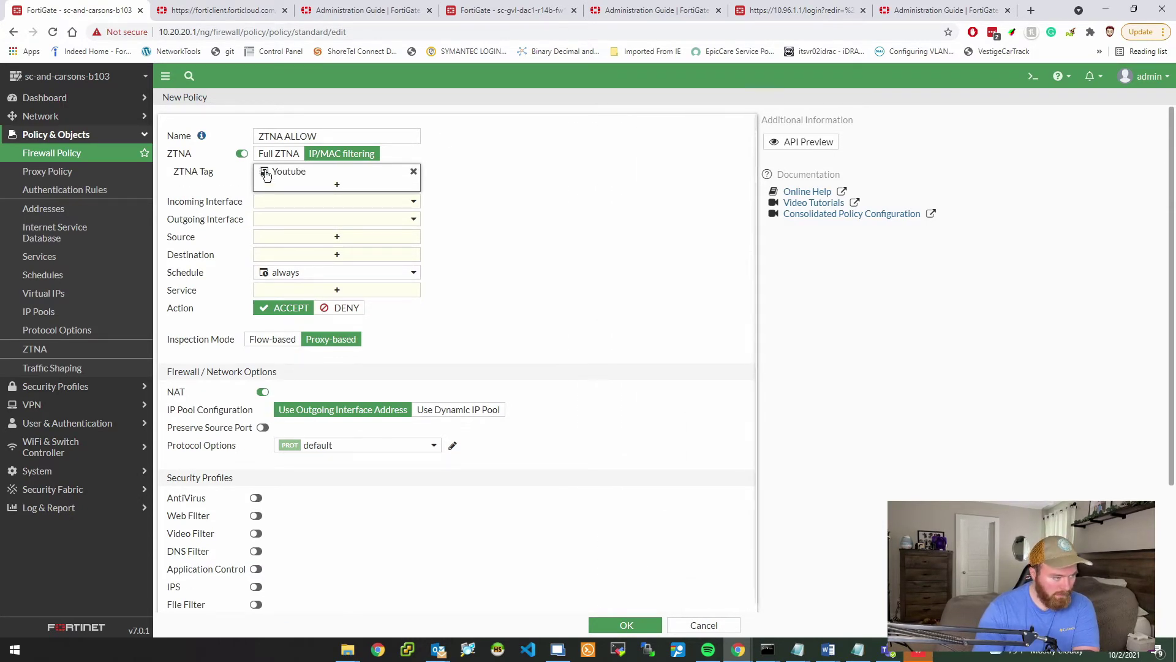
Step: Set the policy's incoming interface to INSIDE-LAN and its outgoing interface to OUTSIDE-TO-EPLAN
left_click(290, 207)
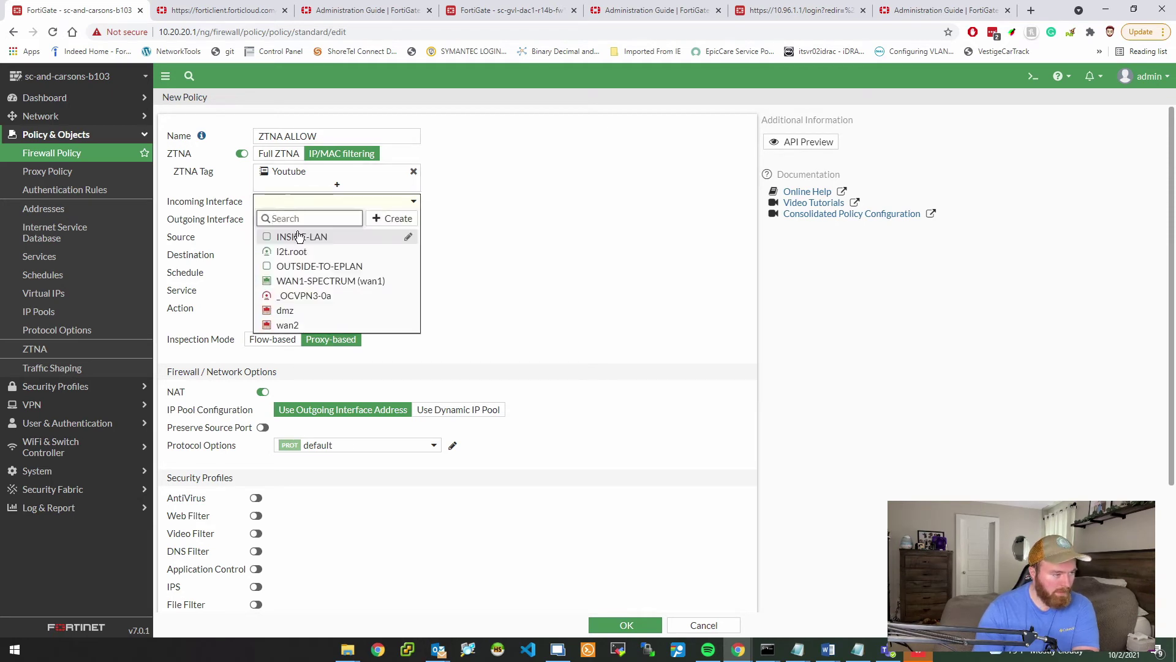
left_click(291, 232)
left_click(290, 225)
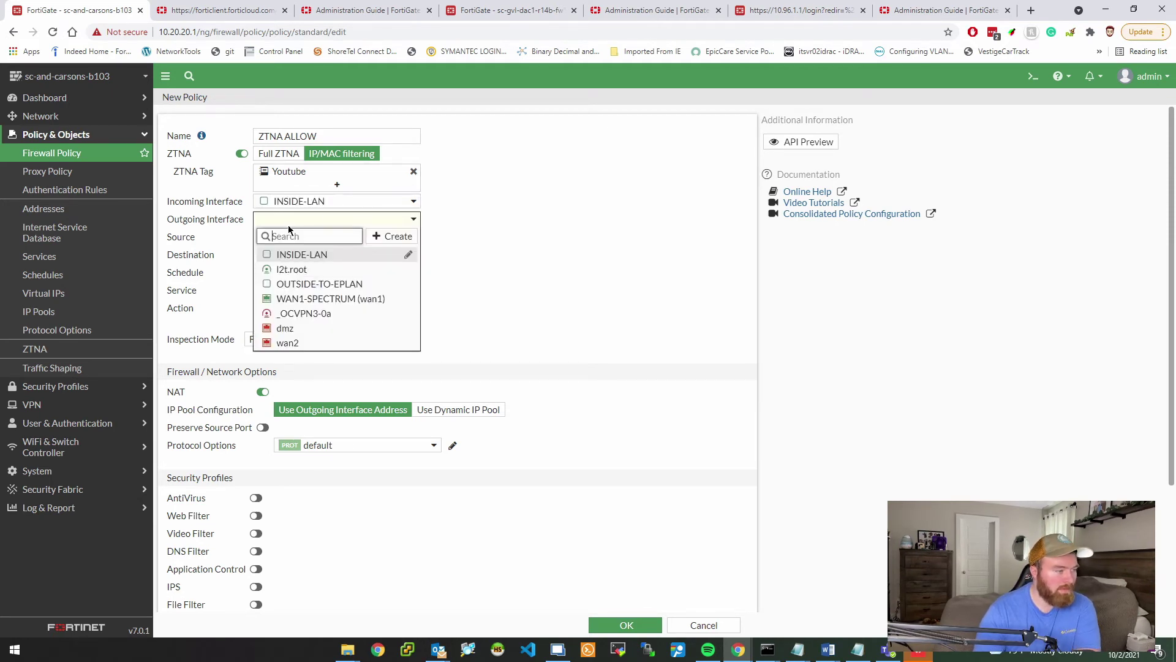
left_click(291, 282)
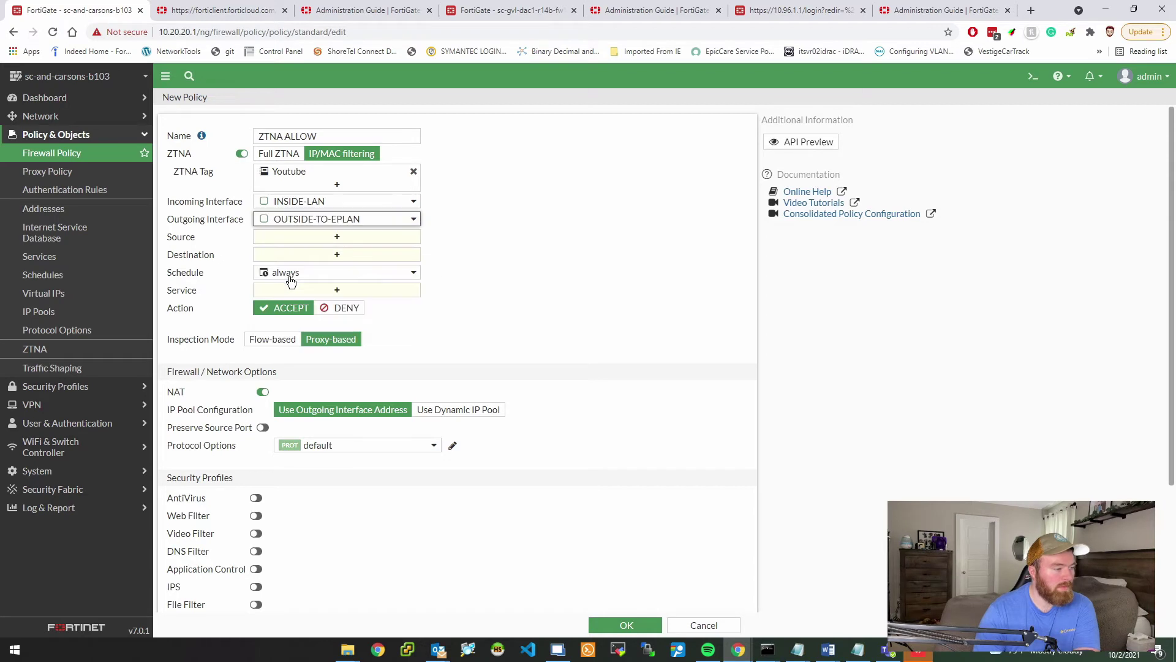
Step: Set both the source and the destination addresses of the ZTNA ALLOW policy to all
left_click(309, 240)
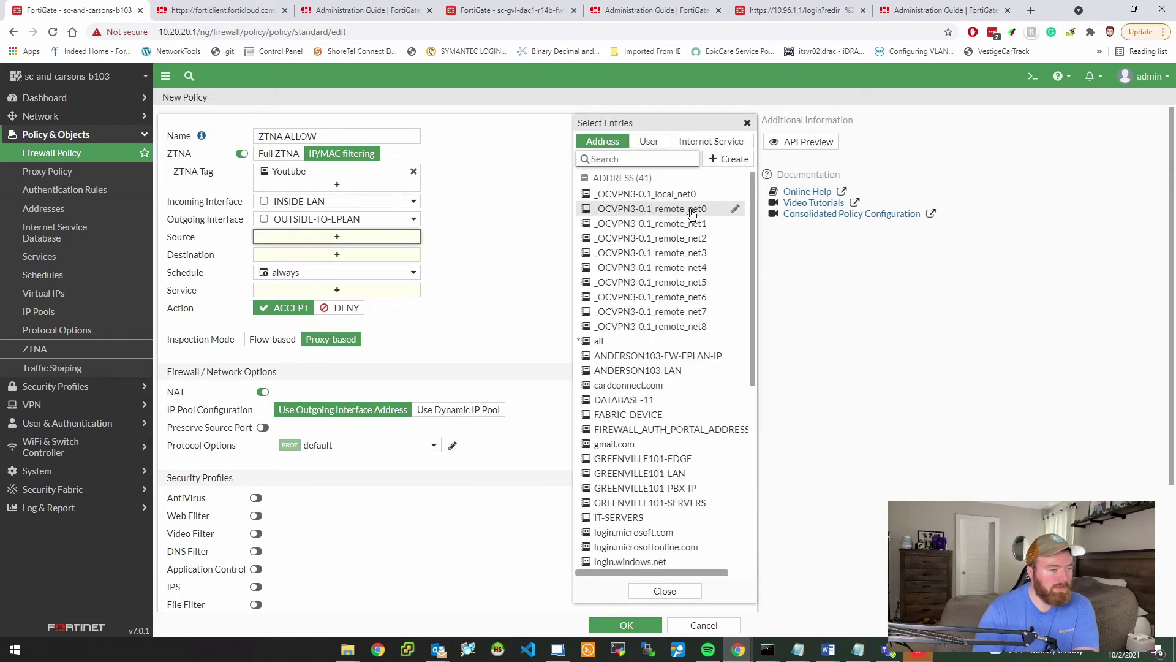
left_click(654, 143)
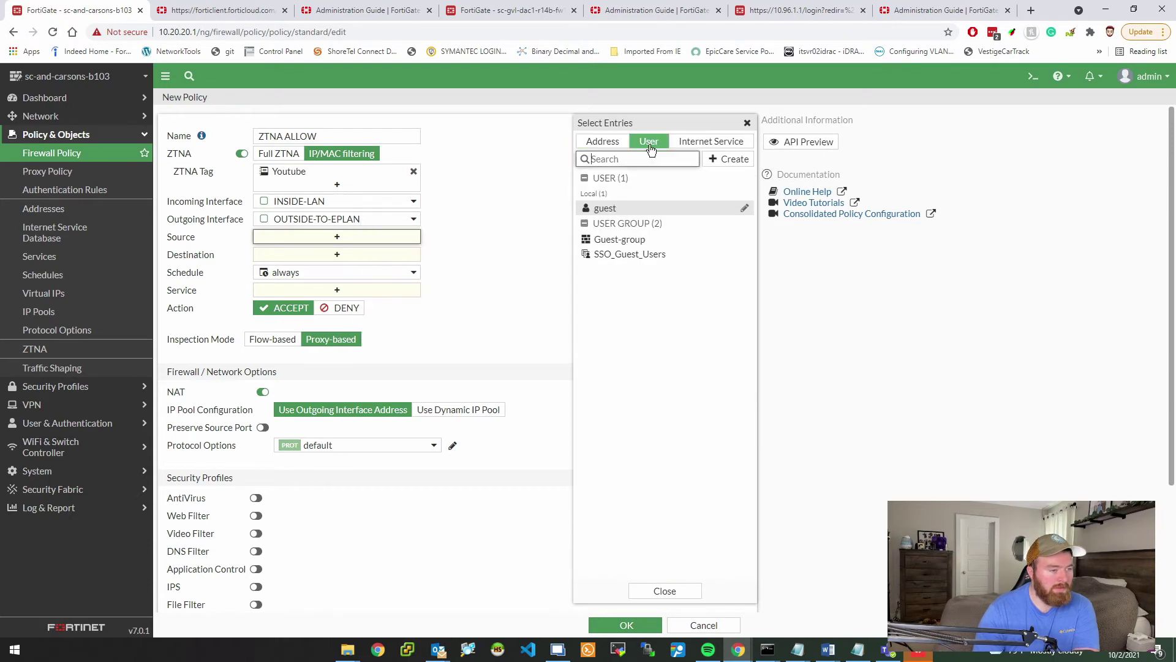
left_click(612, 145)
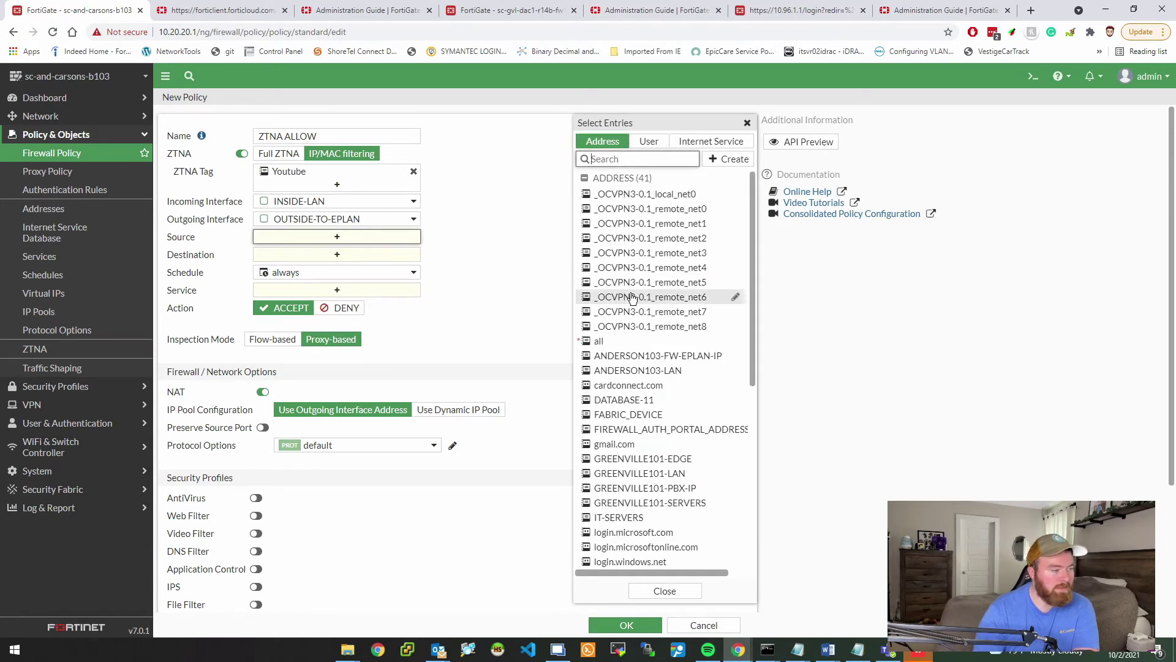
left_click(616, 343)
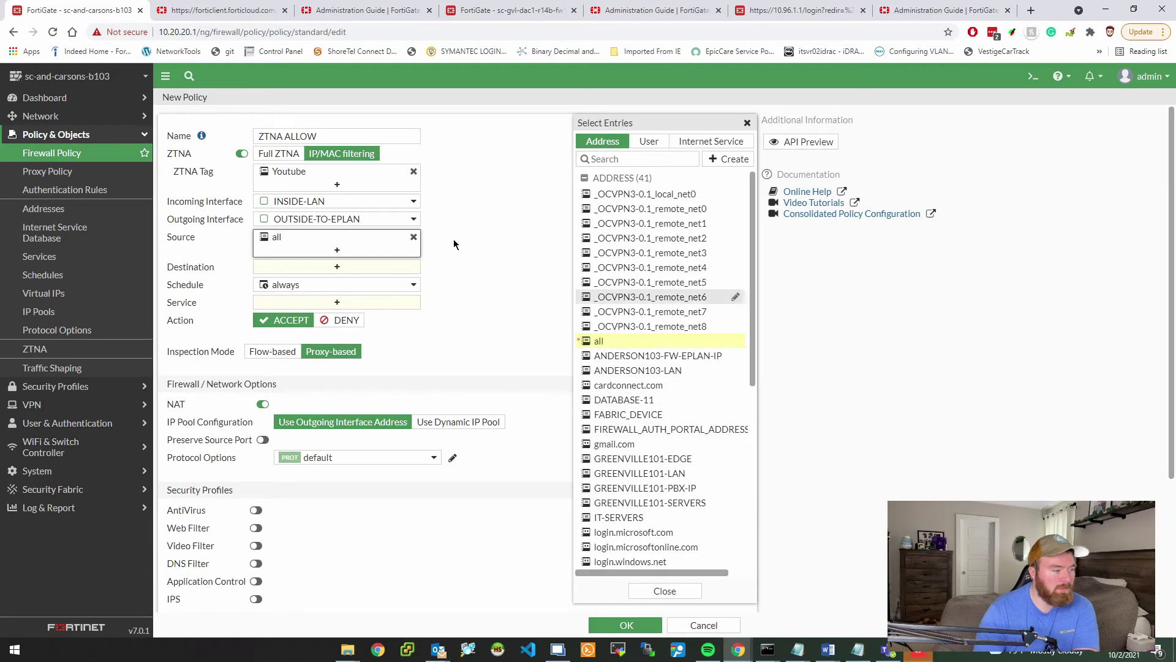
left_click(314, 268)
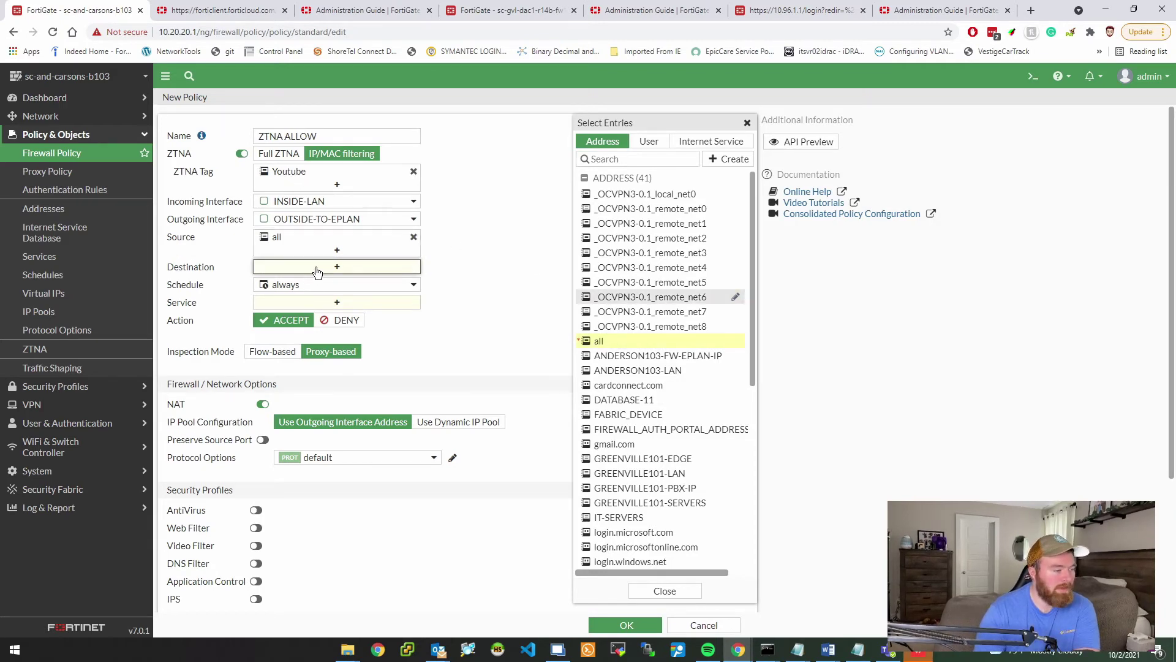
left_click(605, 341)
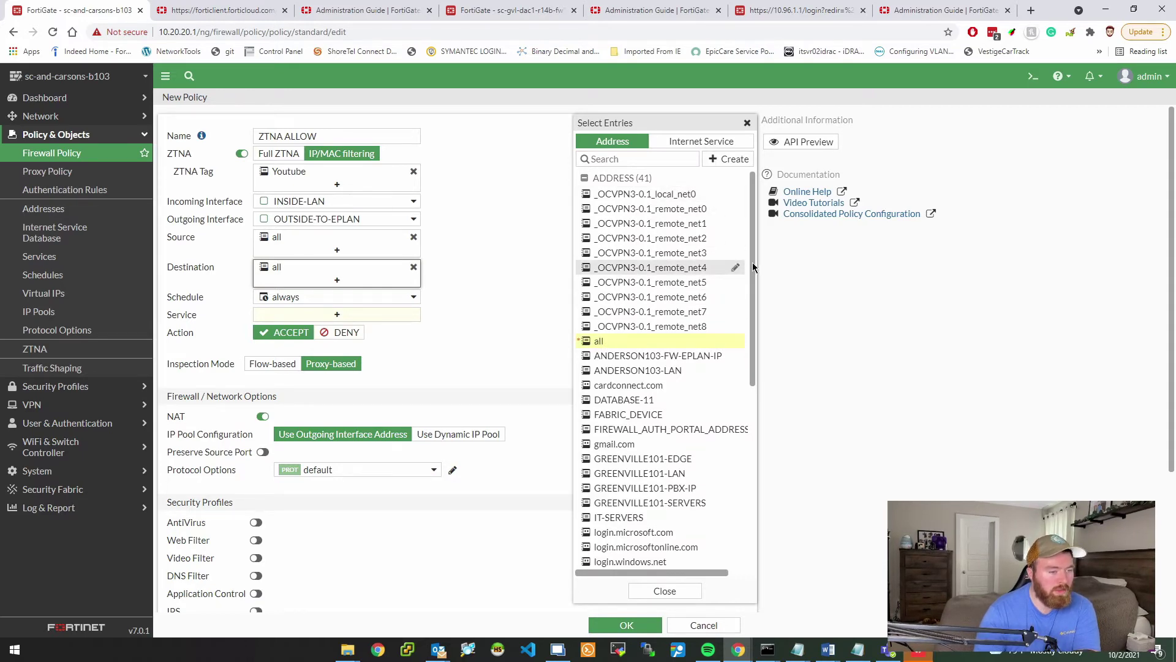
Step: Change the ZTNA ALLOW policy's destination to the Youtube.com address and set its service to ALL
left_click_drag(752, 262, 744, 443)
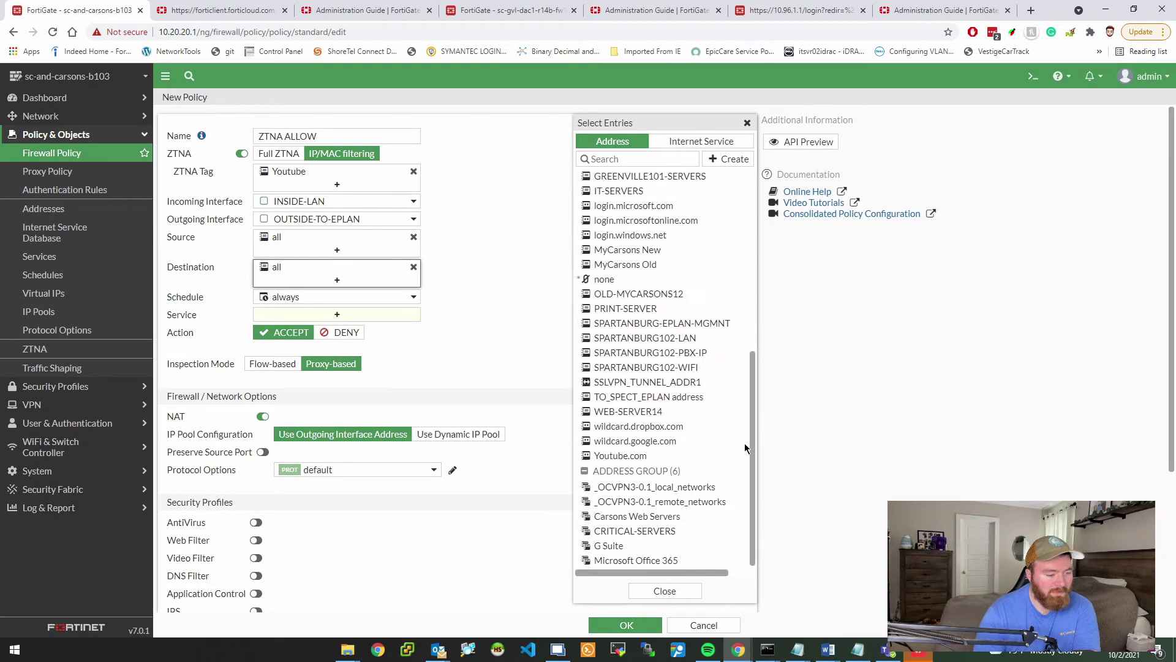
left_click(641, 456)
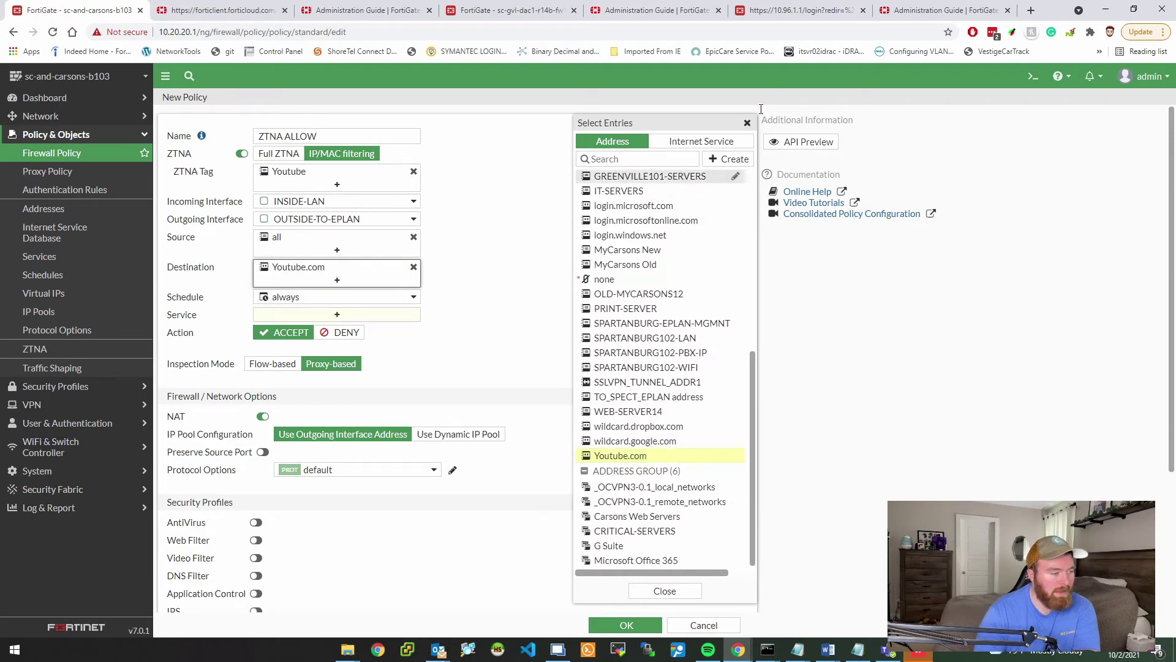
left_click(746, 122)
left_click(319, 315)
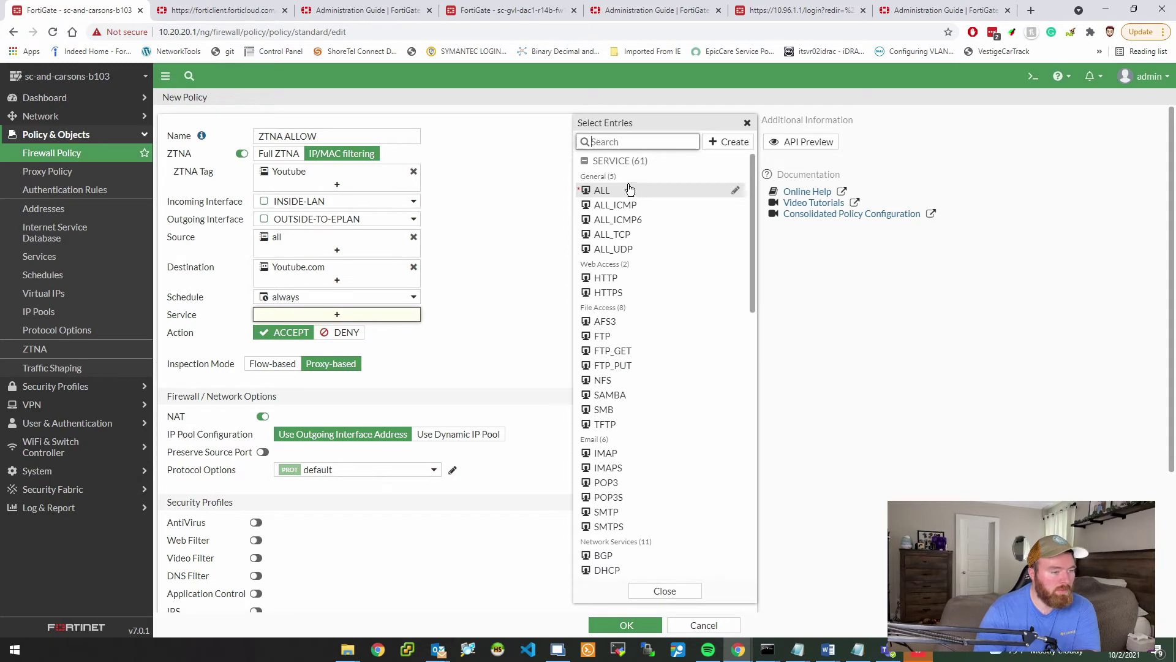
left_click(629, 189)
left_click(748, 122)
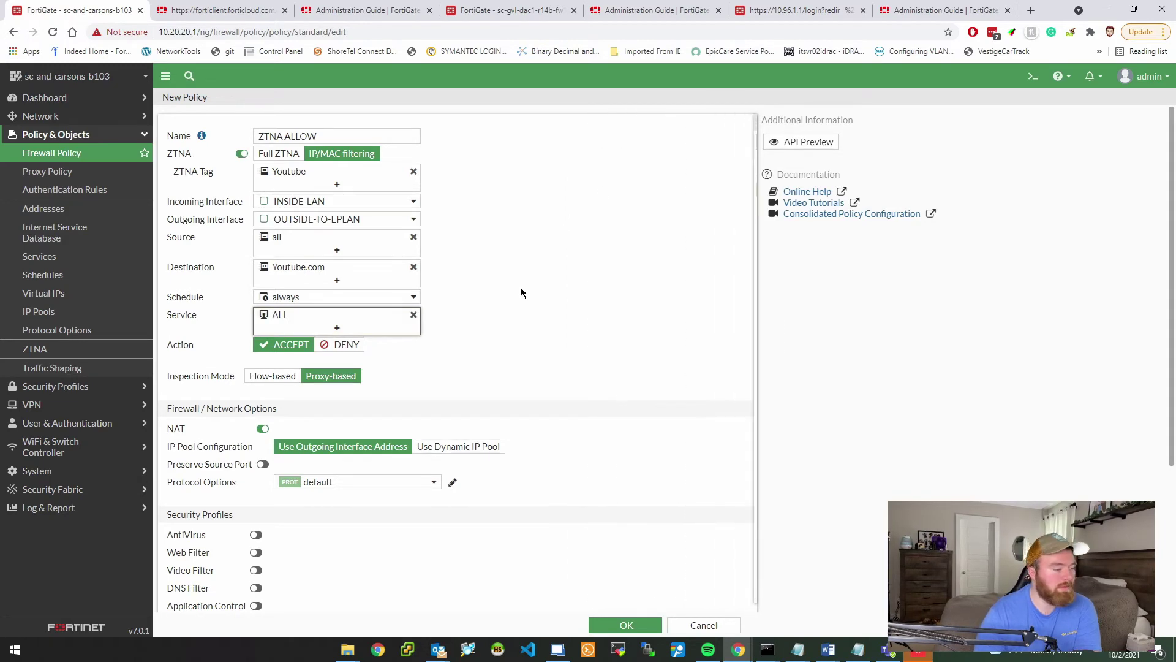
Step: Disable NAT on the ZTNA ALLOW policy and save it
left_click(265, 428)
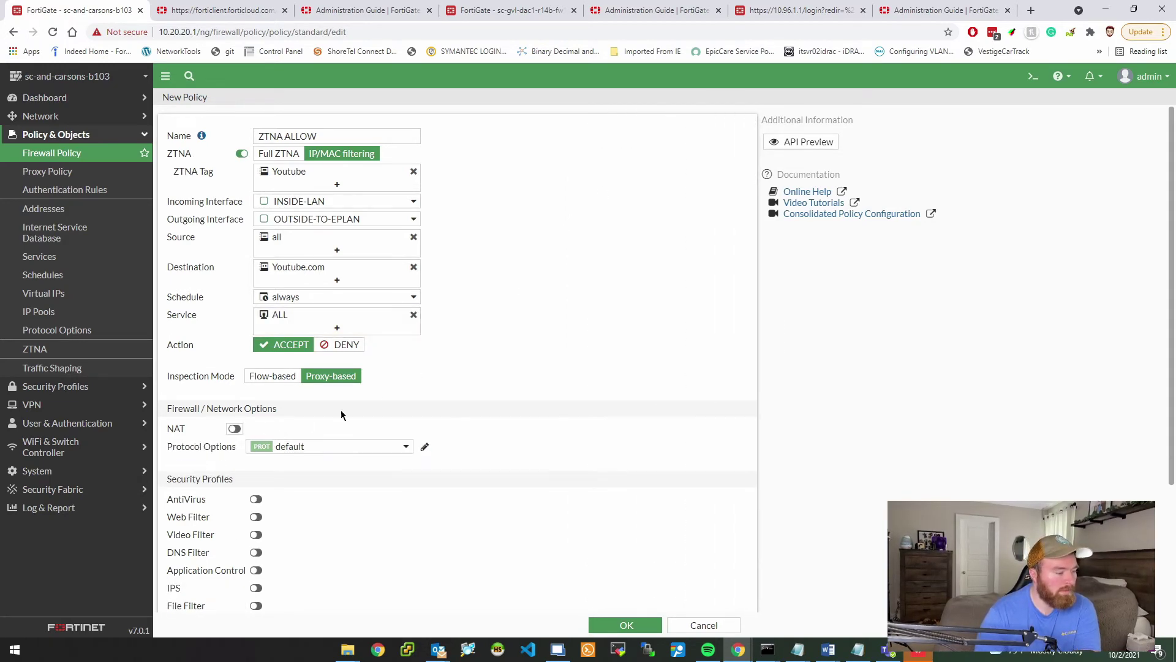
scroll(386, 398, "down", 3)
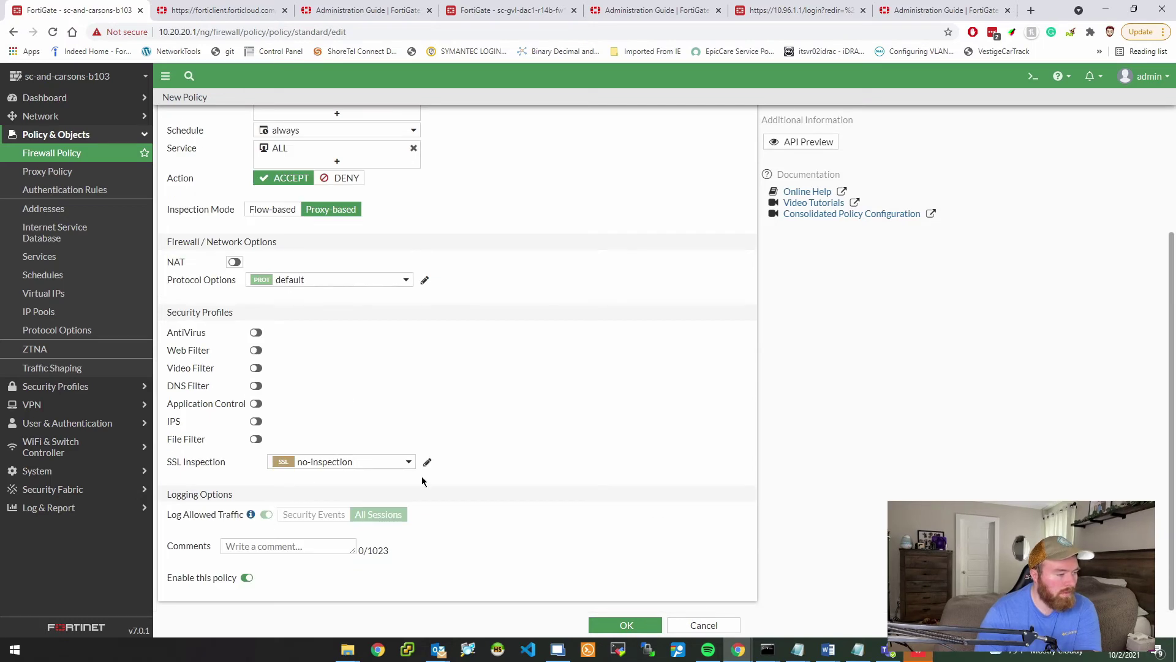
left_click(625, 624)
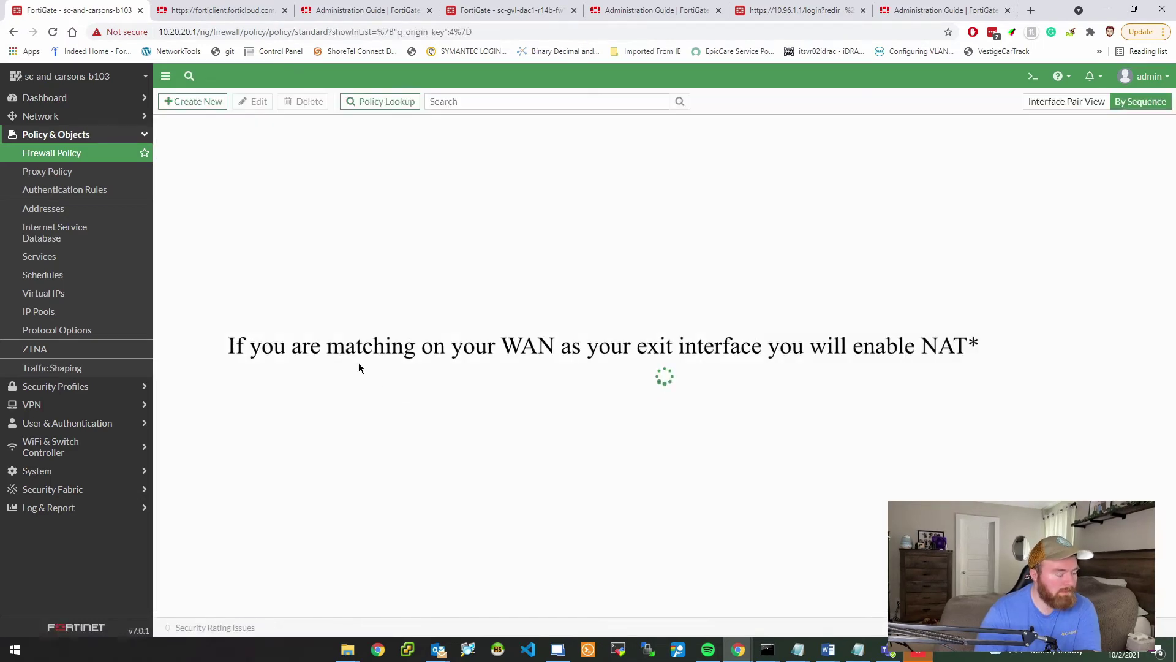
Step: Move the ZTNA ALLOW policy above the ZTNA Block policy in the firewall policy list
left_click_drag(263, 207, 257, 142)
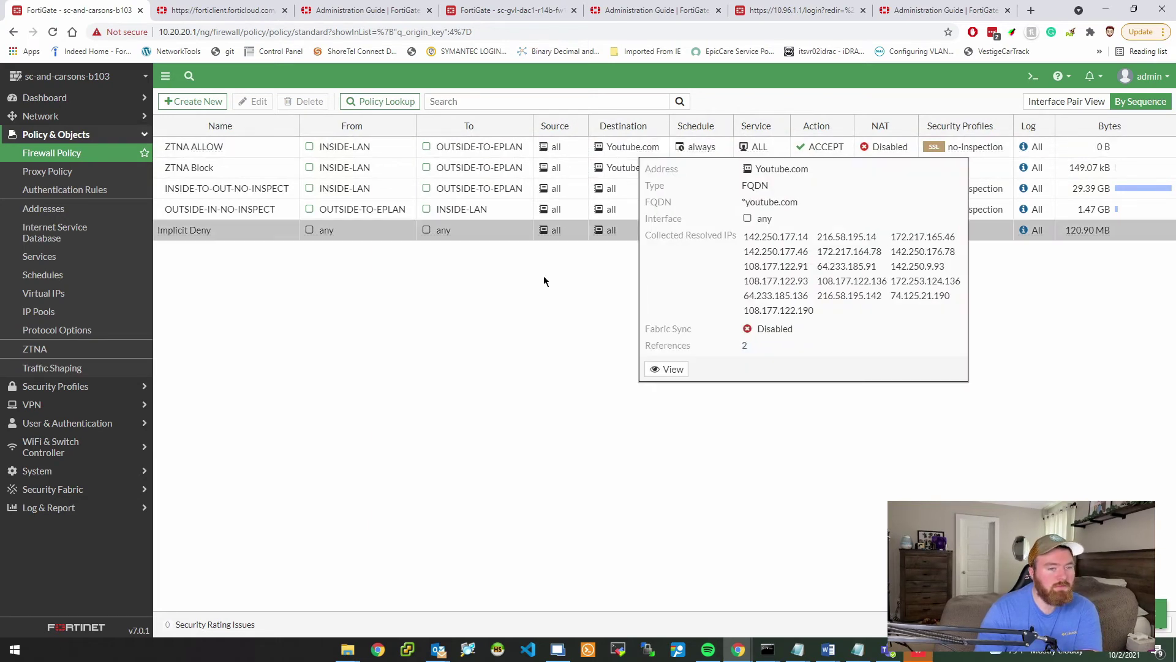
left_click(249, 147)
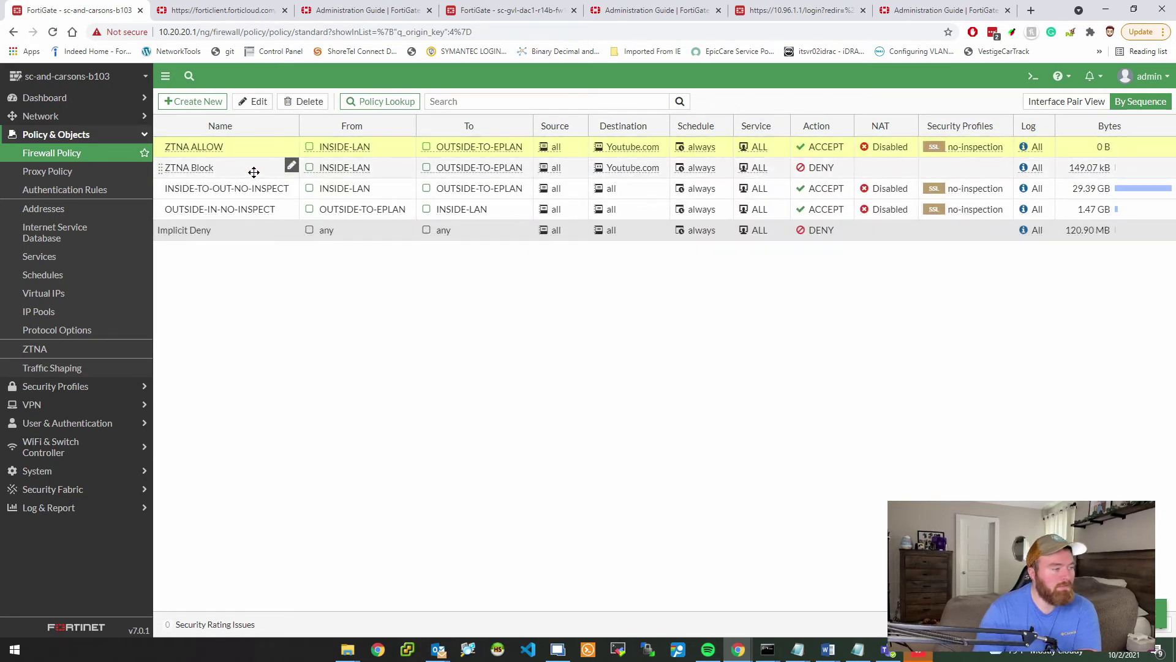
left_click(254, 172)
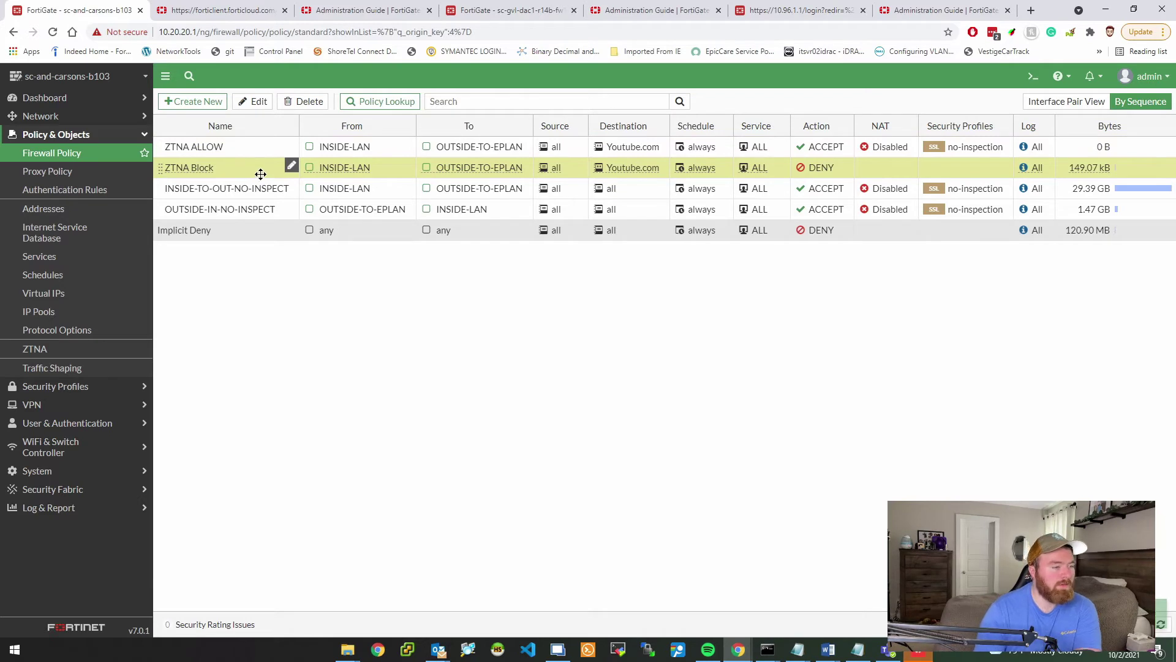
left_click_drag(262, 177, 581, 348)
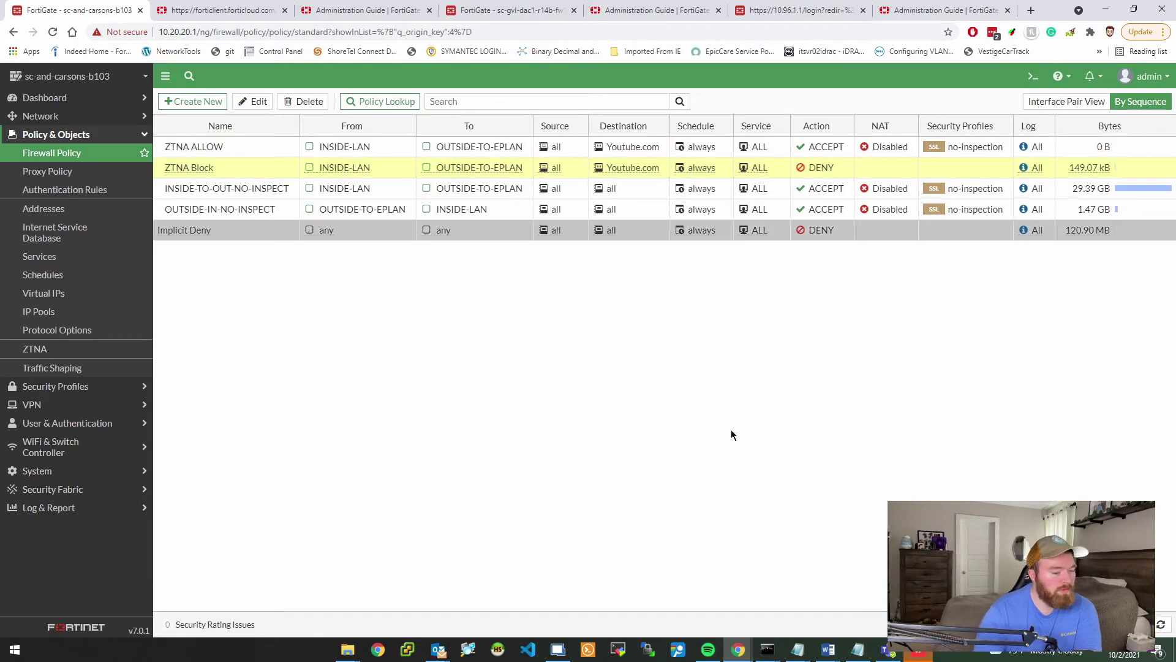
Step: Switch to Remote Desktop Manager, reload YouTube's home page in the remote session and search for the presenter's channel by name
left_click(558, 650)
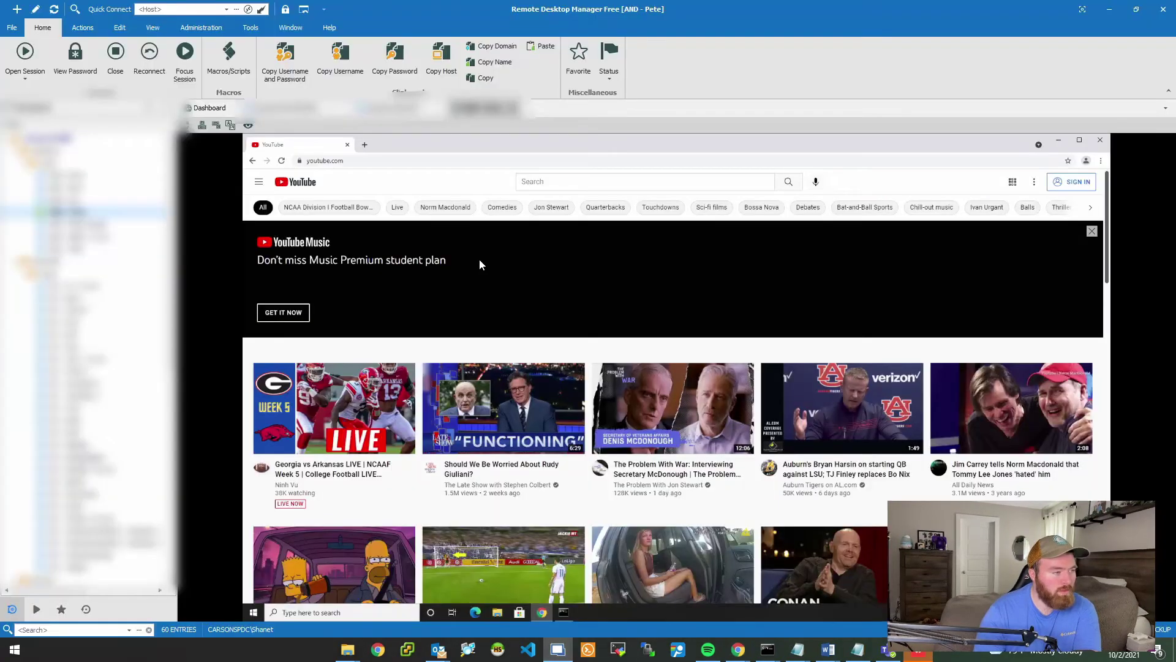
left_click(299, 181)
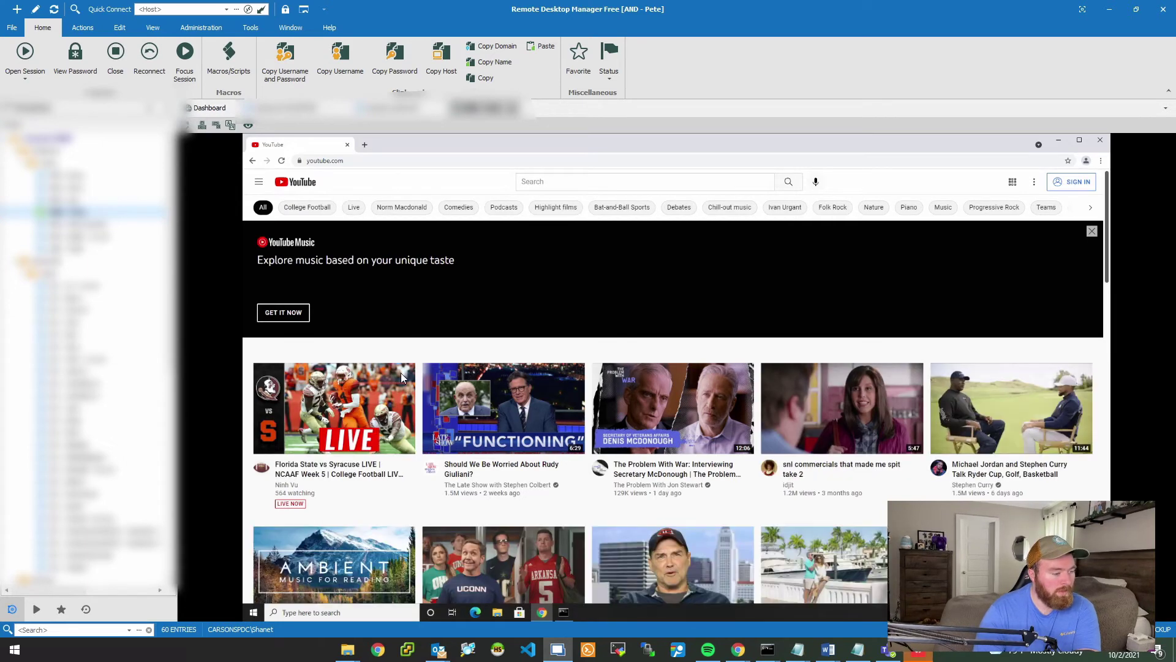
left_click(614, 180)
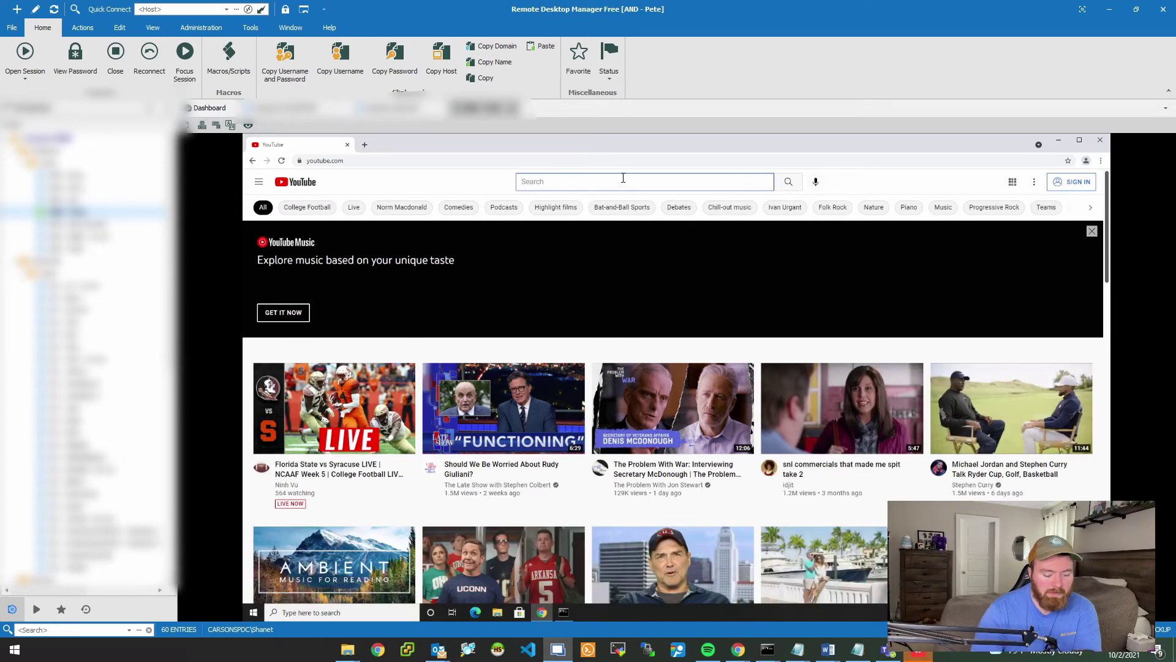
type("chad eme")
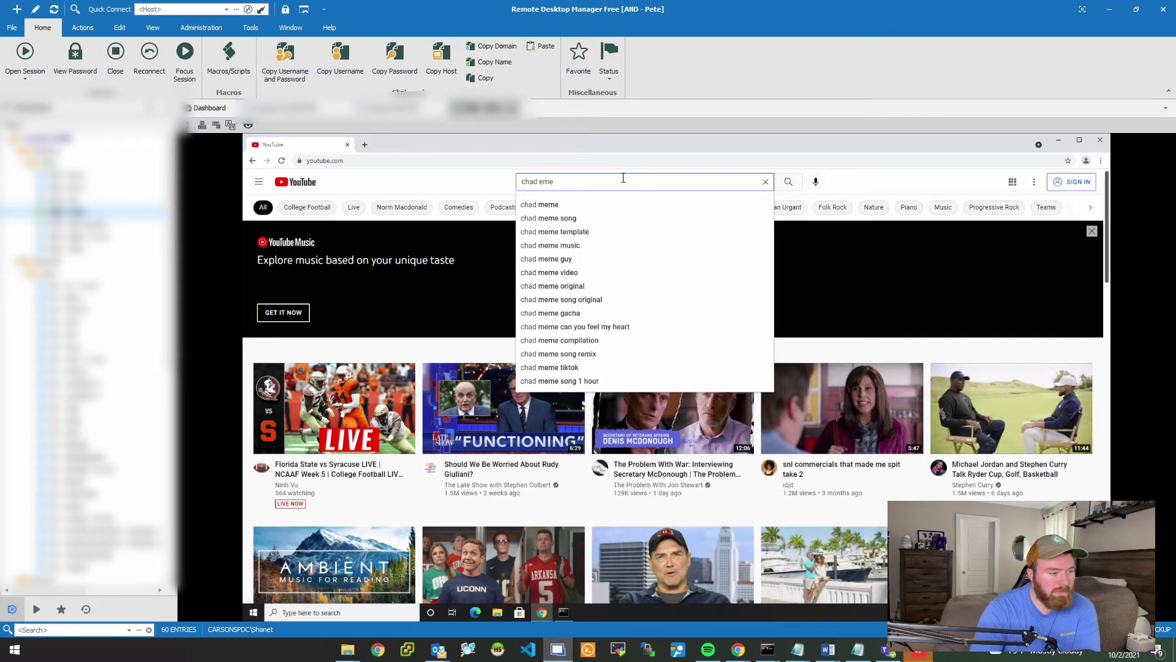
type("ry")
key("BackSpace")
type("ry")
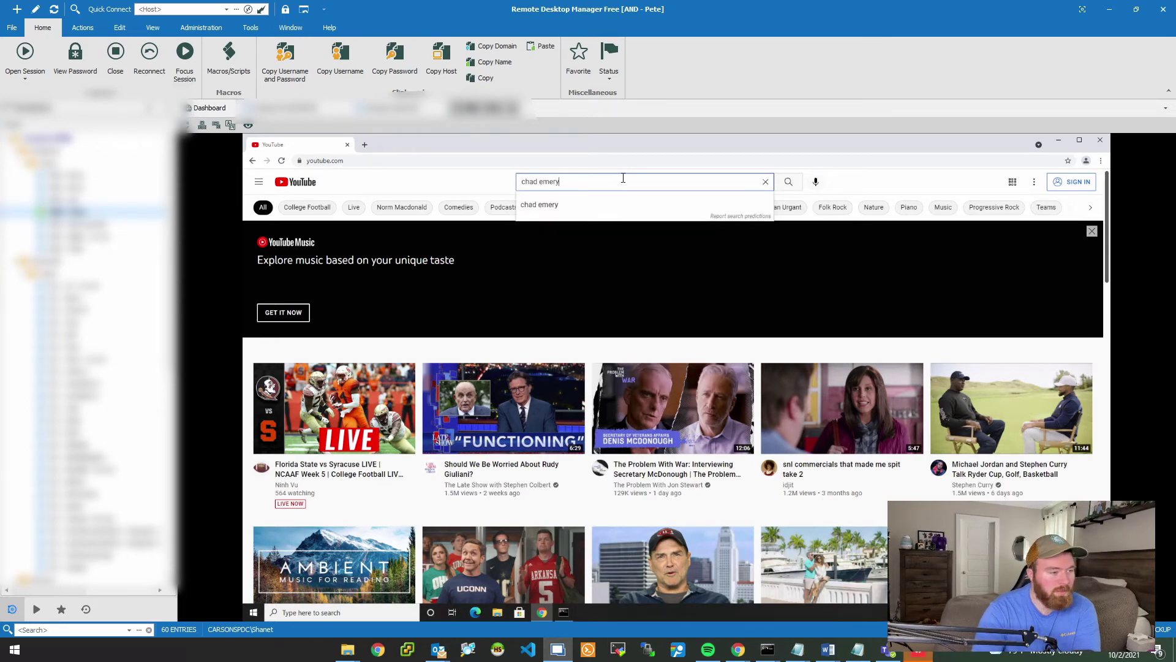
key("Return")
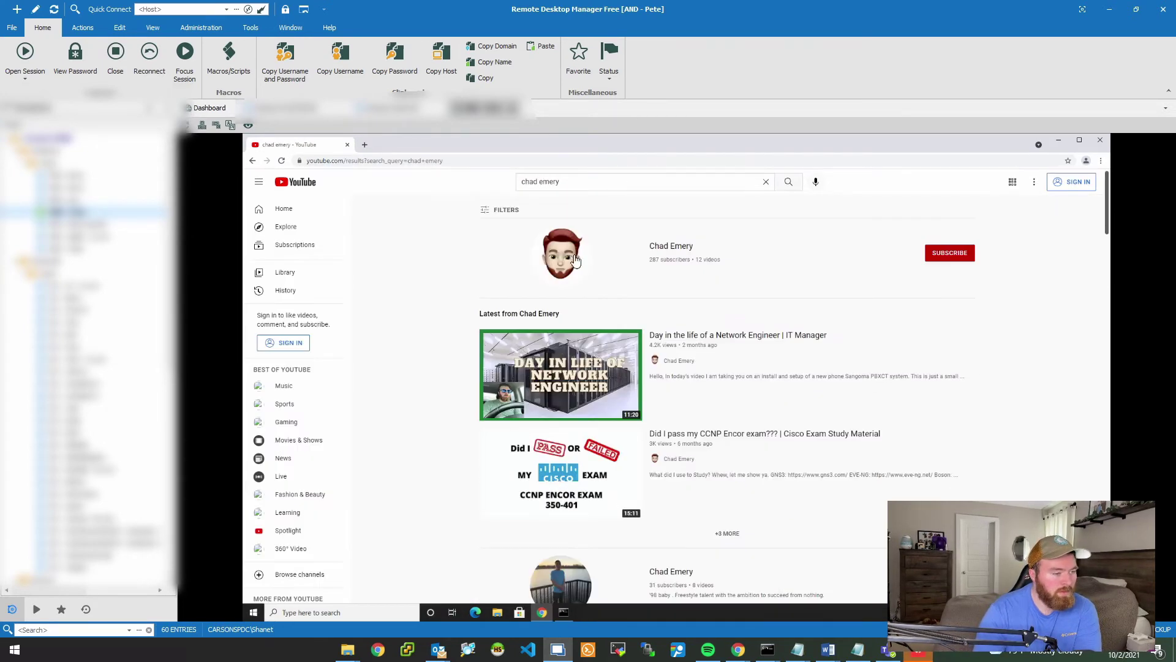
Step: Open the found channel, play and pause "Top 5 Issues I face as a Network Engineer/ working in IT", and return to the FortiGate
left_click(575, 260)
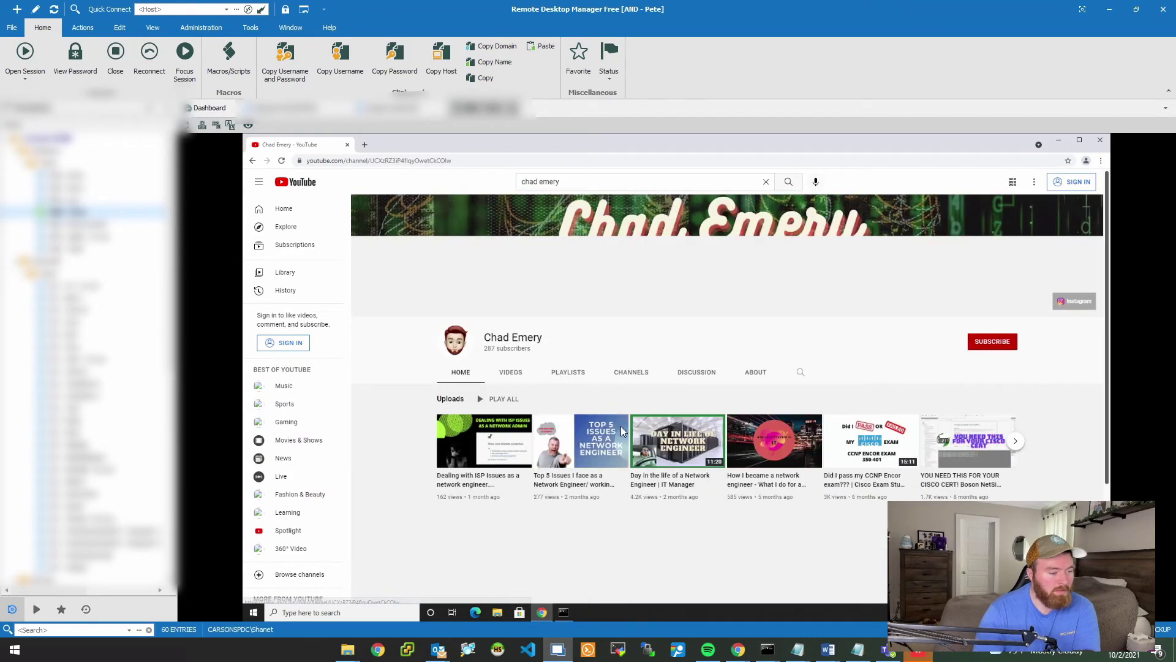
left_click(619, 432)
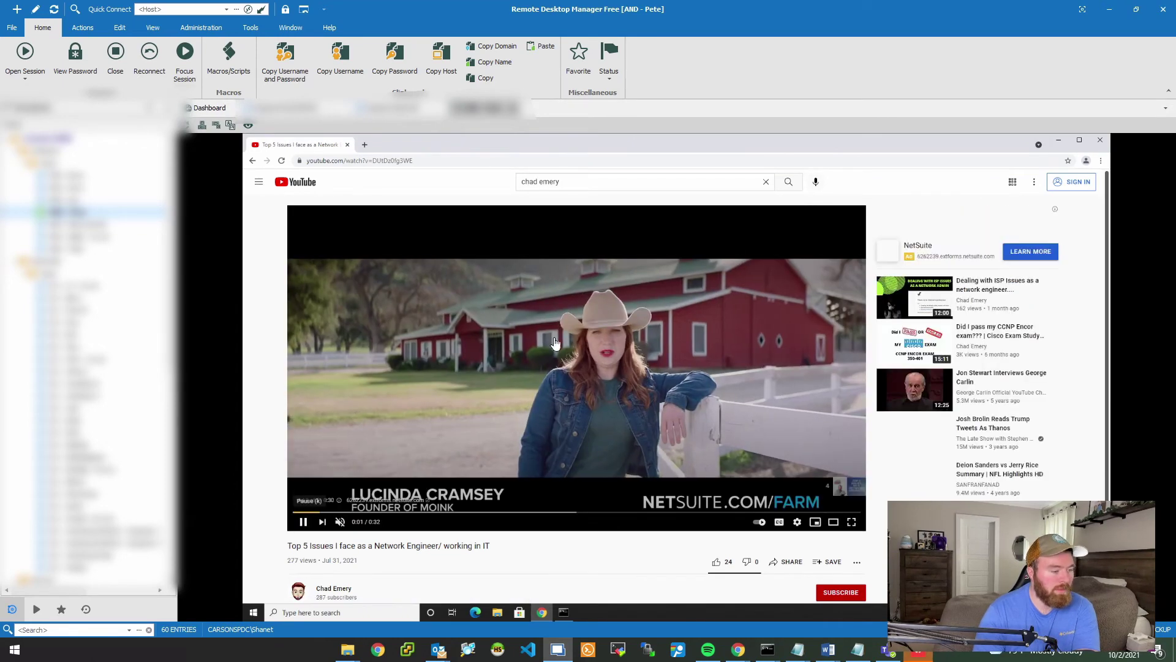
left_click(332, 494)
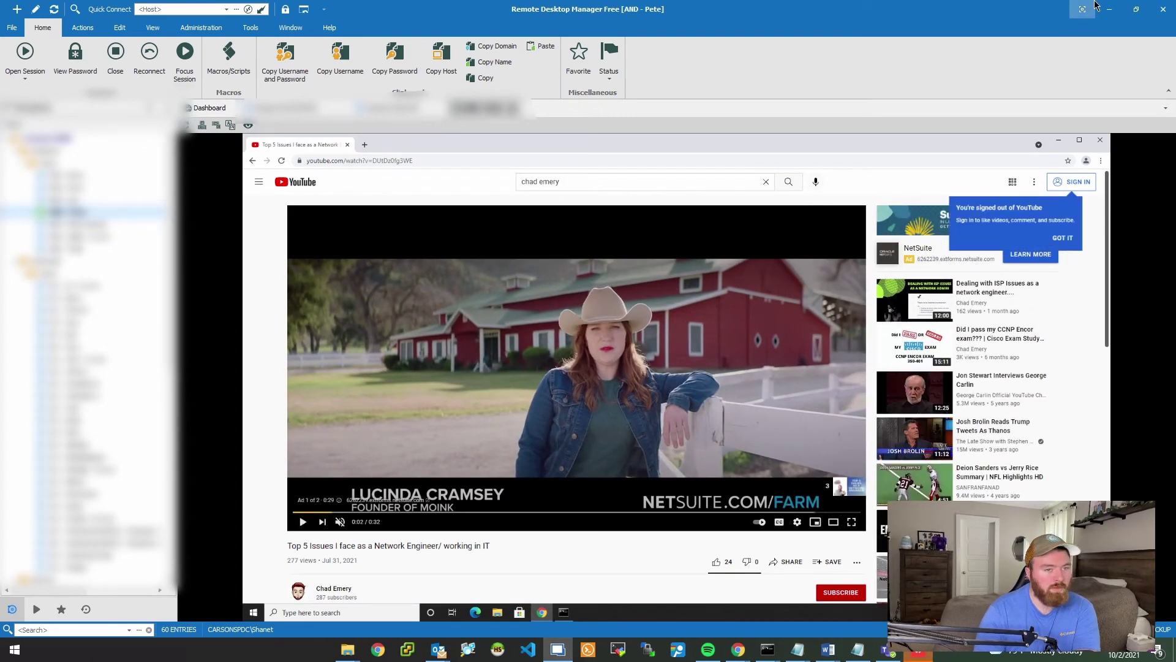
left_click(1103, 7)
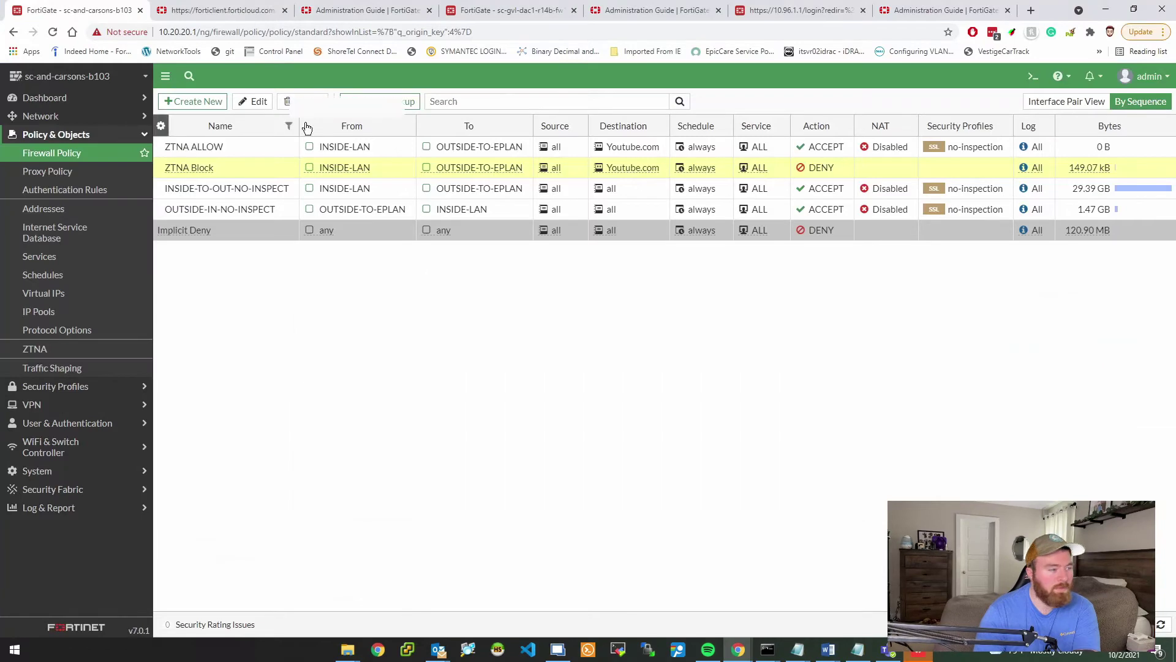
Step: Edit the ZTNA ALLOW policy, disable it and save the change
left_click(263, 150)
left_click(253, 101)
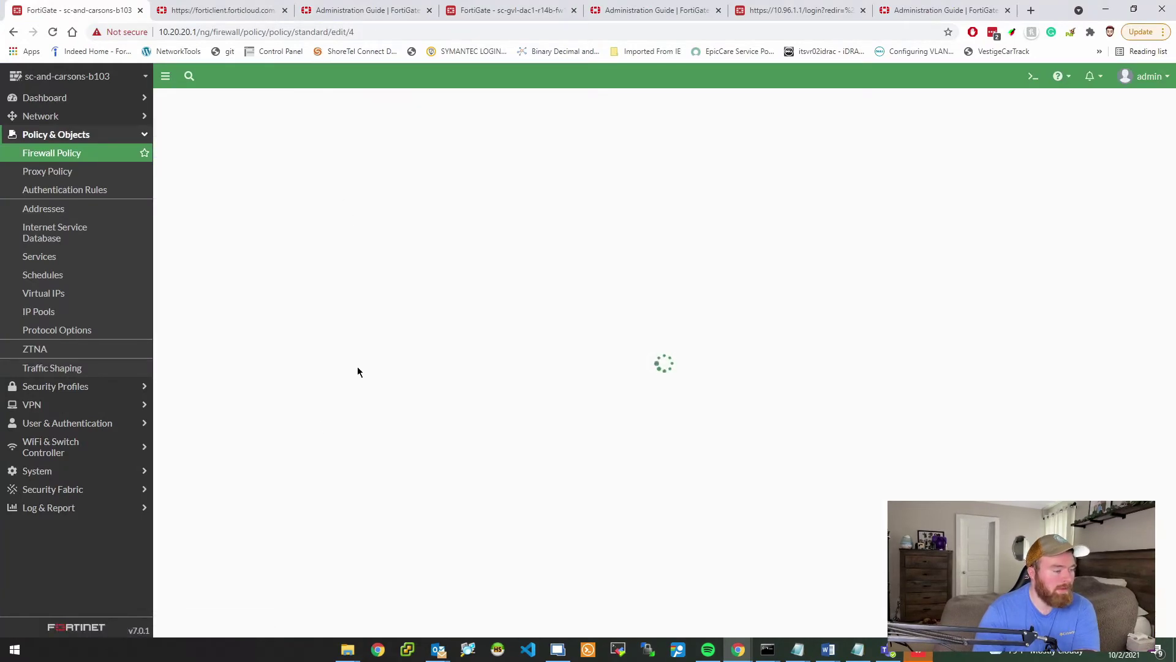
scroll(277, 513, "down", 2)
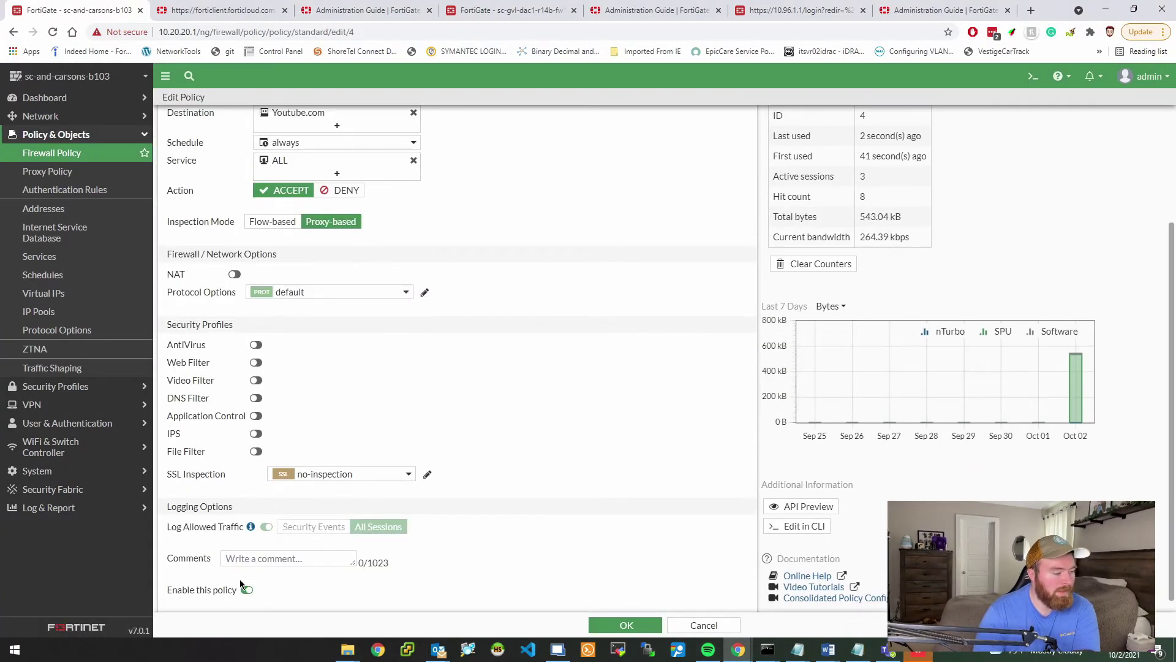
left_click(245, 590)
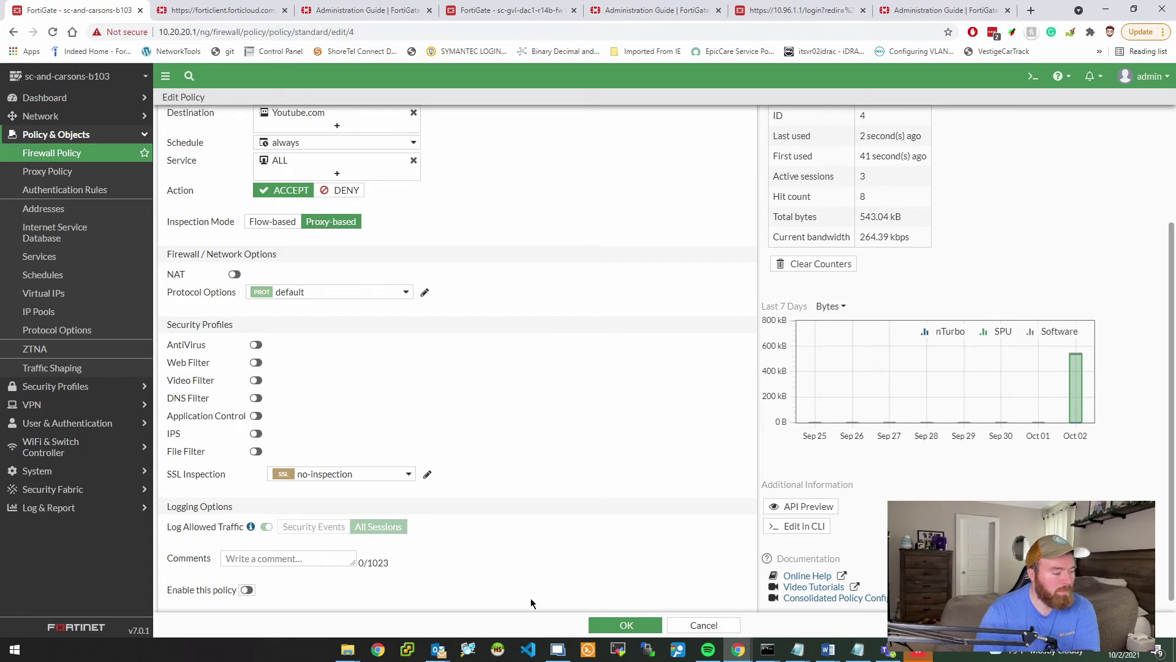
left_click(613, 624)
Step: Switch to Remote Desktop Manager, reload the YouTube video page to test access, and return to the FortiGate policy list
left_click(557, 649)
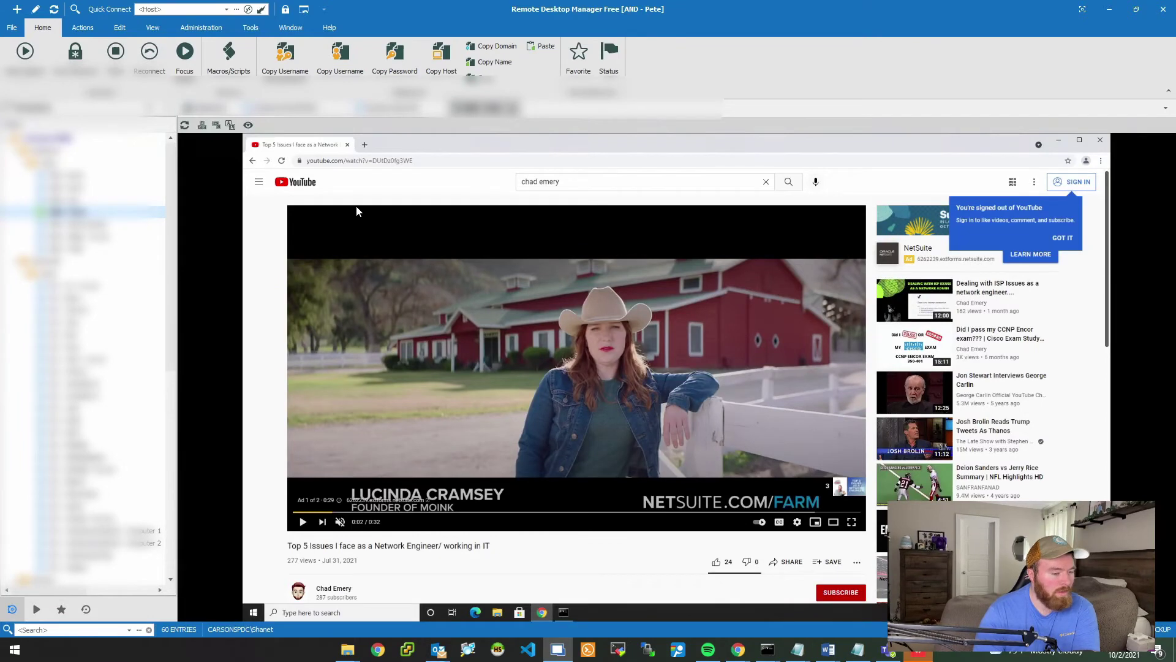
left_click(282, 161)
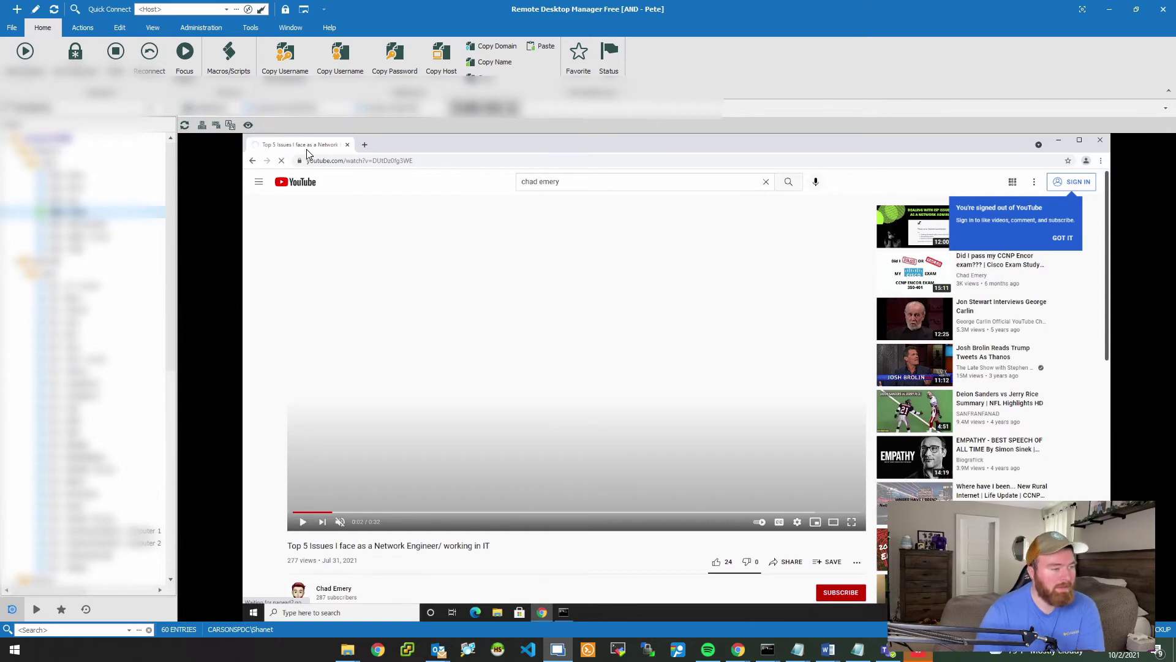
left_click(1109, 10)
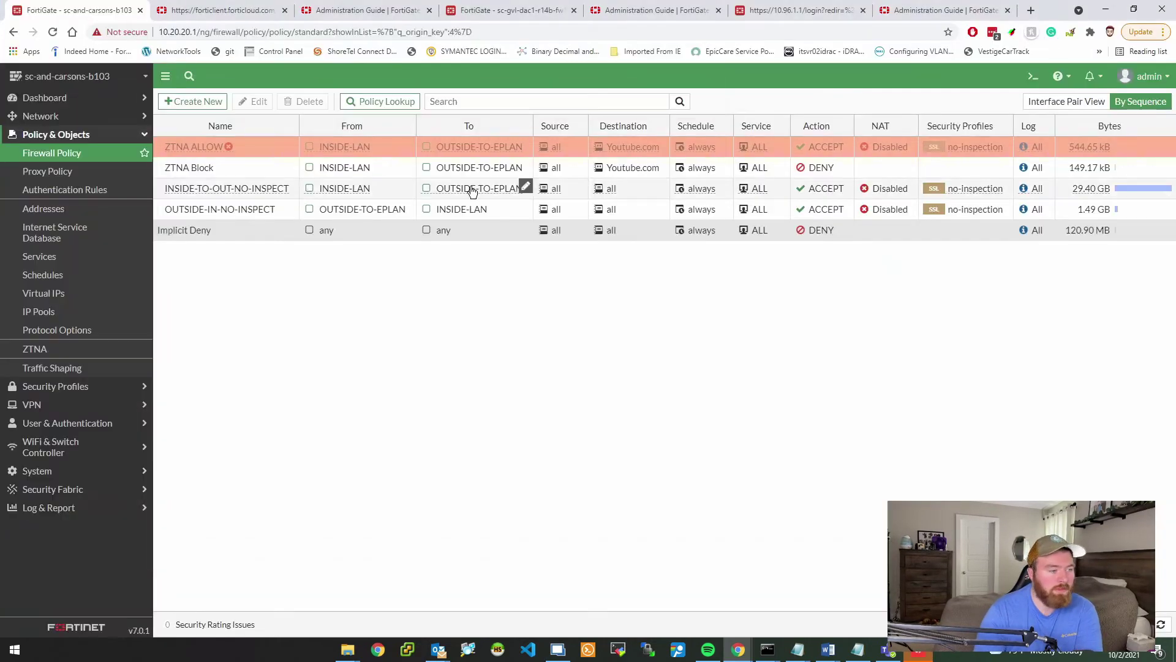
Step: Edit the ZTNA ALLOW policy, re-enable it and save the change
left_click(262, 138)
left_click(252, 101)
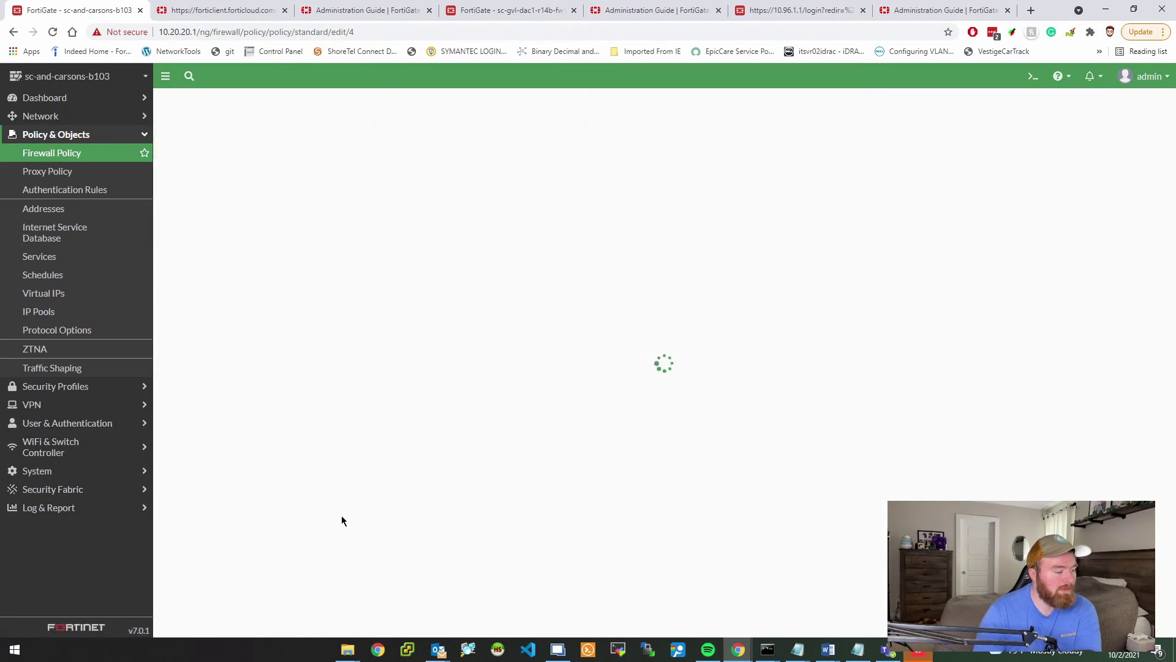
scroll(281, 564, "down", 2)
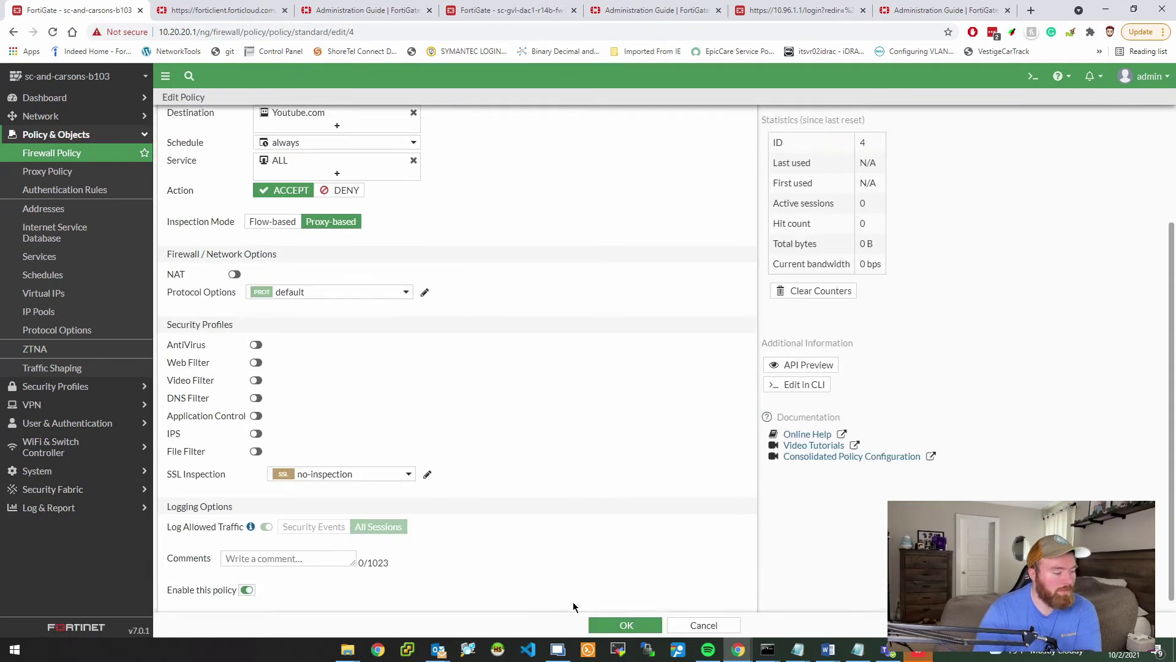
left_click(602, 622)
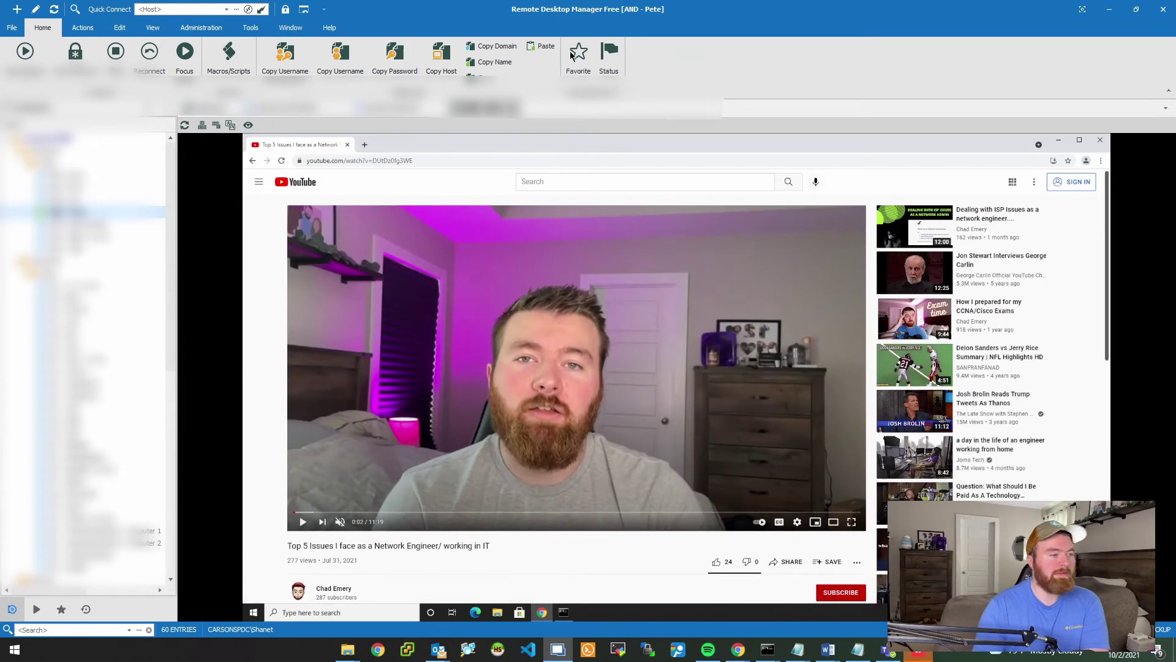
Step: Return from Remote Desktop Manager to the FortiGate policy list and update the traffic statistics of the ZTNA ALLOW policy
left_click(1107, 7)
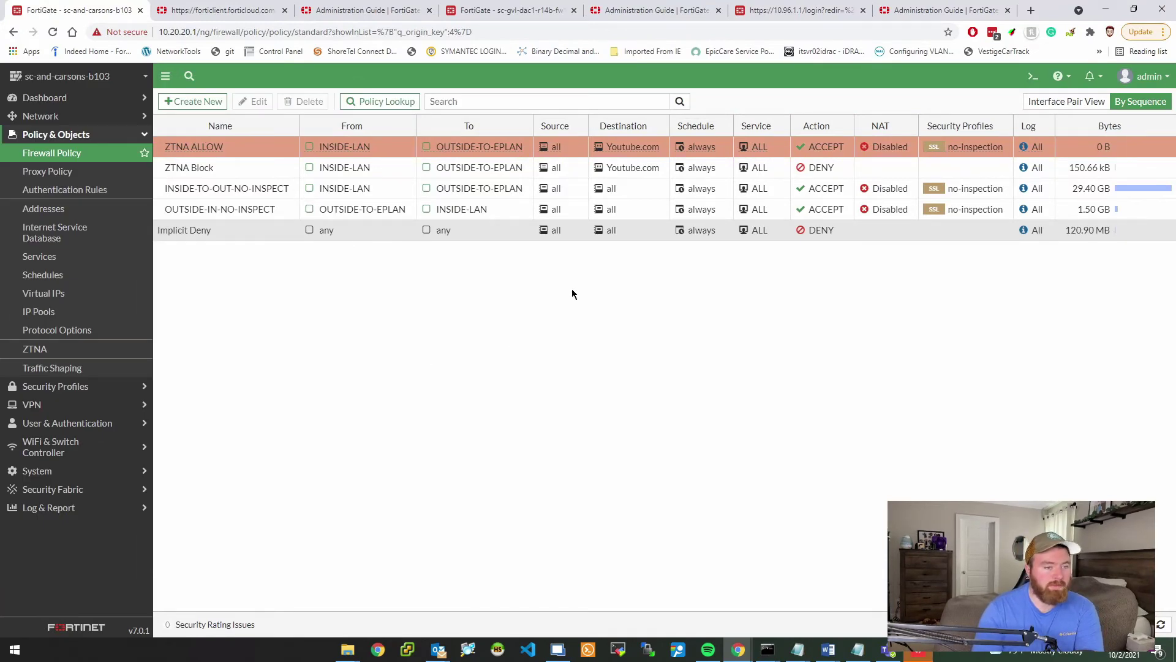
right_click(1108, 138)
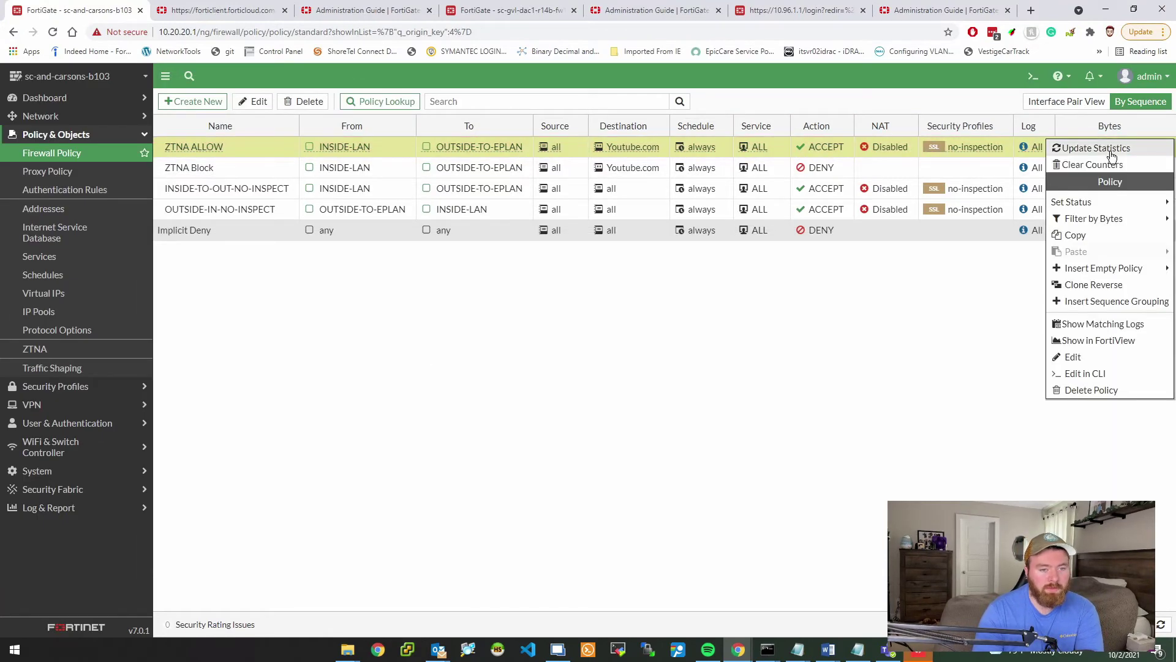
left_click(1110, 156)
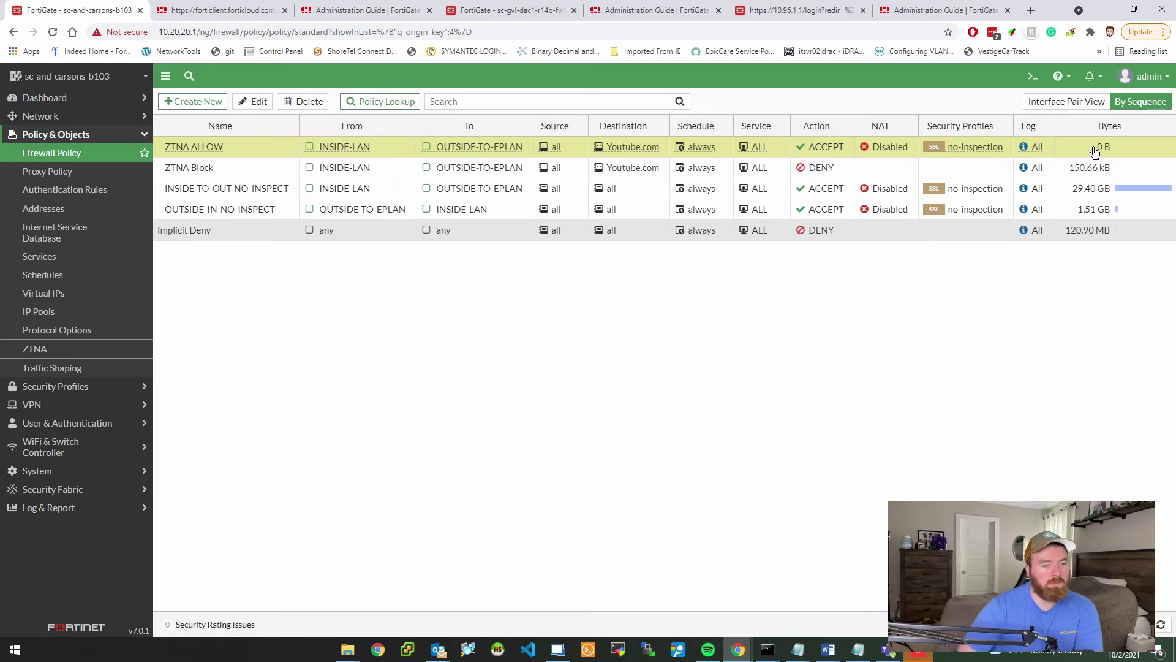
right_click(1075, 133)
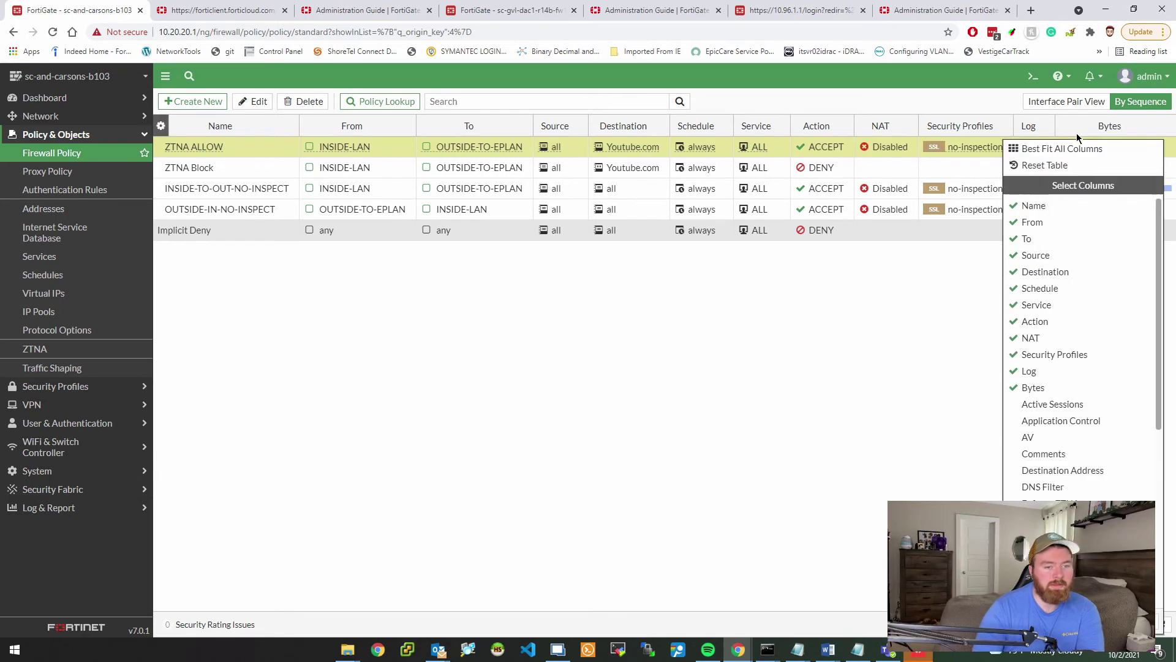
left_click(925, 293)
right_click(1127, 154)
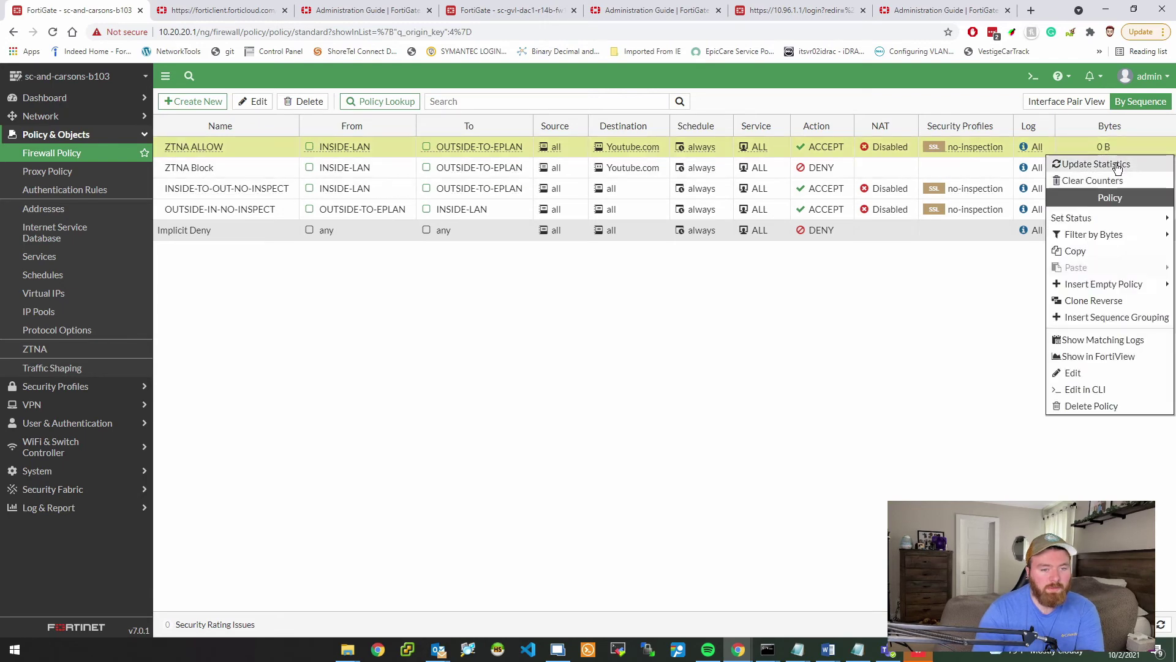
left_click(1115, 163)
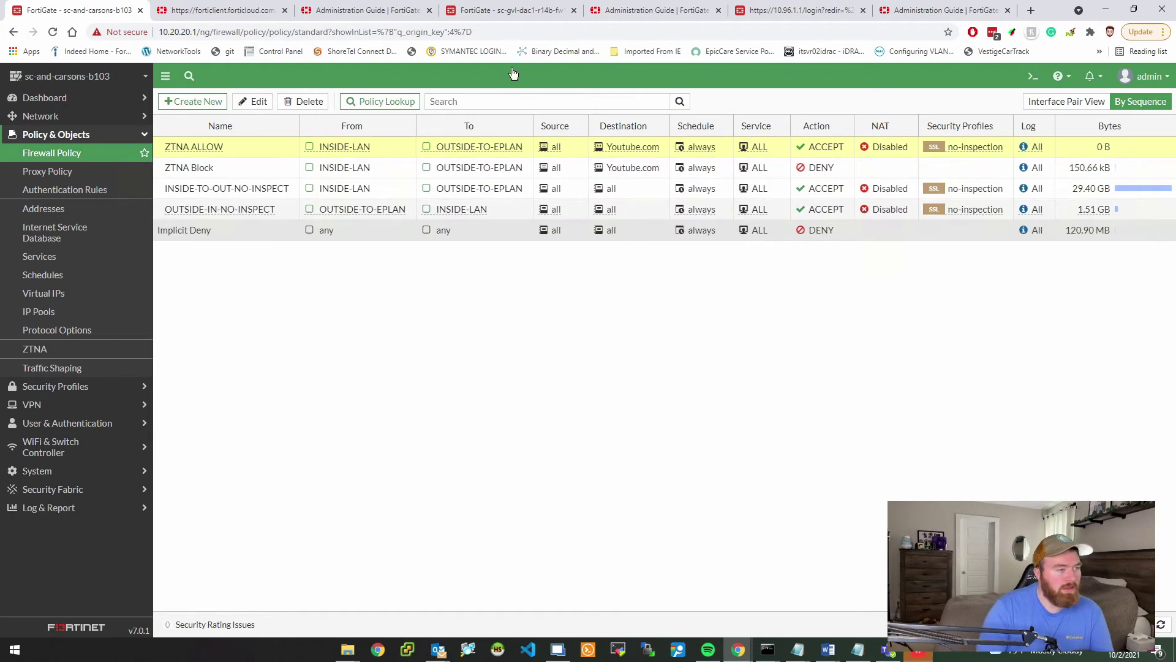
Step: Review the open FortiOS 7.0.1 Administration Guide pages on synchronizing FortiClient ZTNA tags
left_click(317, 13)
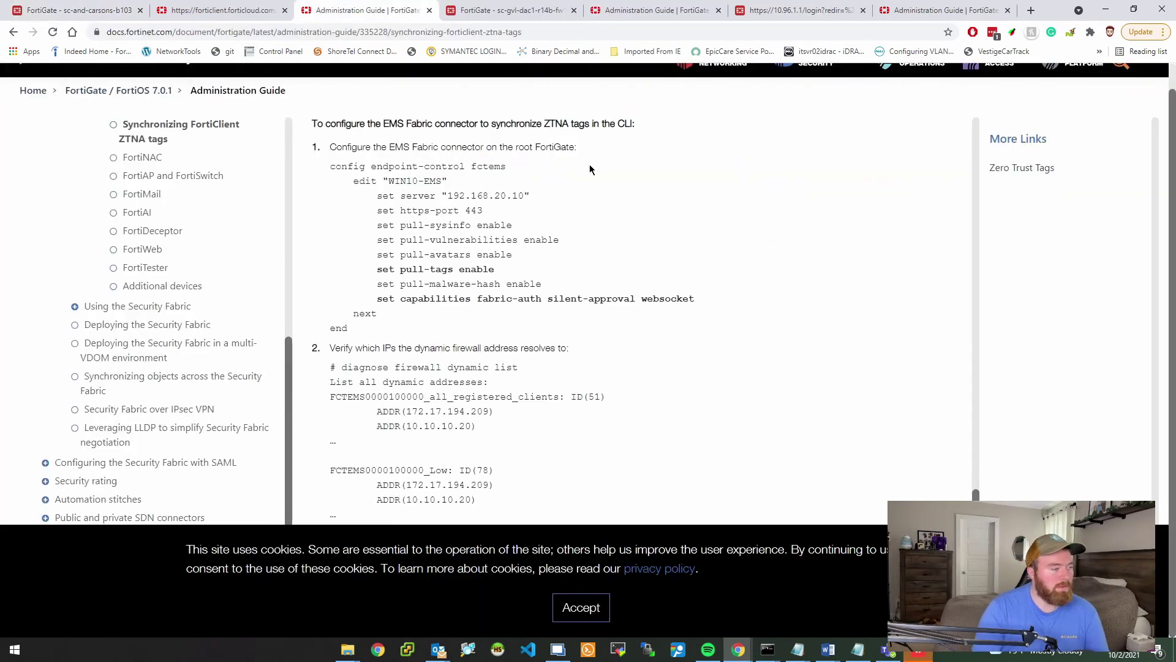
scroll(590, 166, "up", 4)
scroll(202, 172, "up", 5)
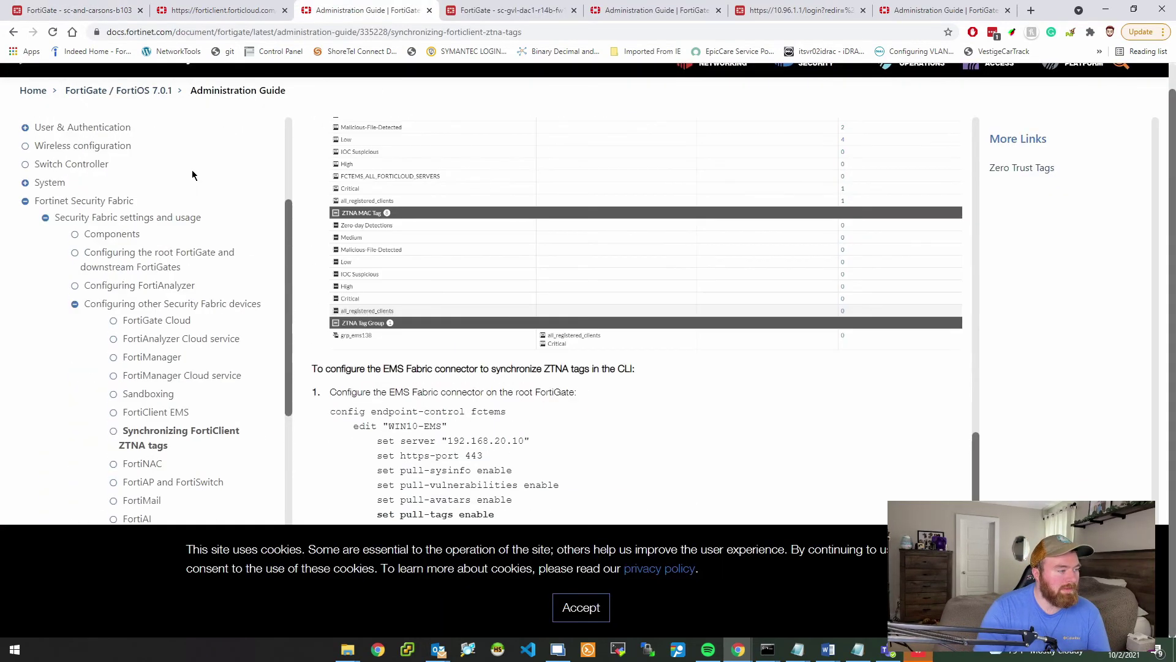
left_click(655, 13)
scroll(184, 245, "up", 3)
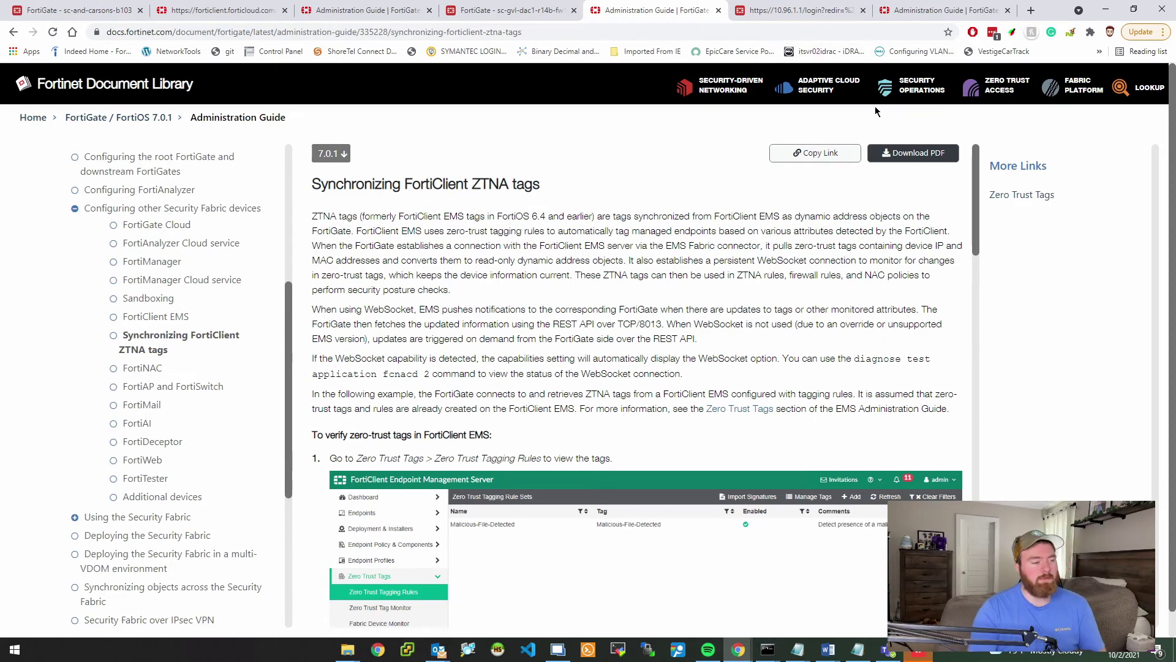
left_click(963, 6)
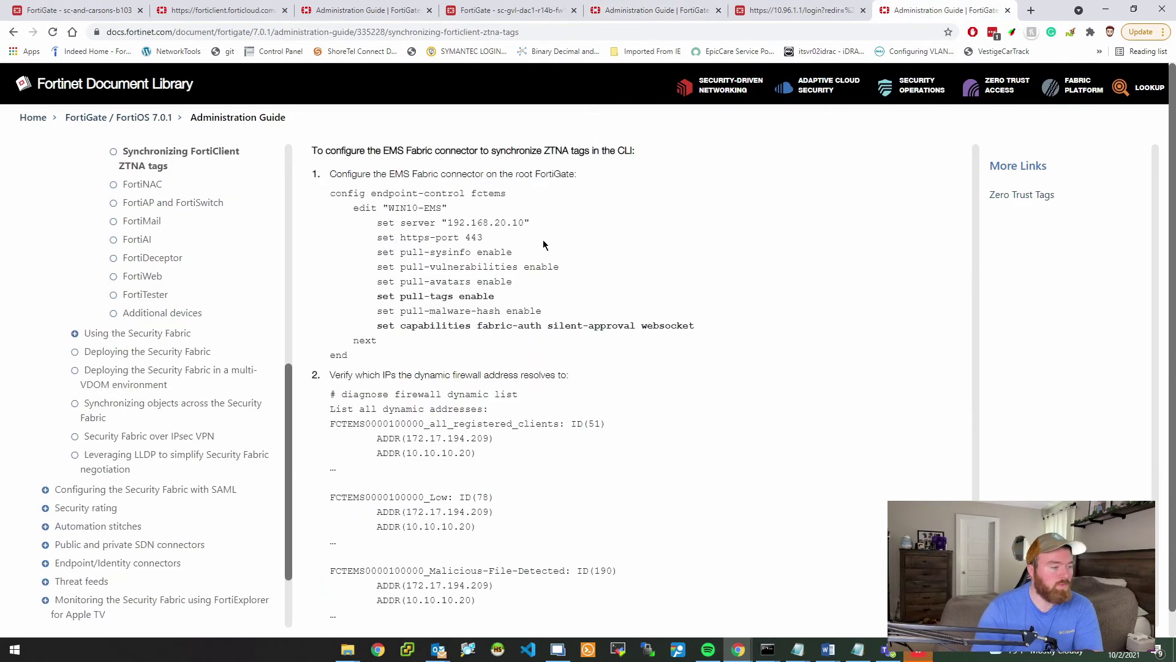
scroll(548, 233, "up", 1)
scroll(549, 230, "up", 7)
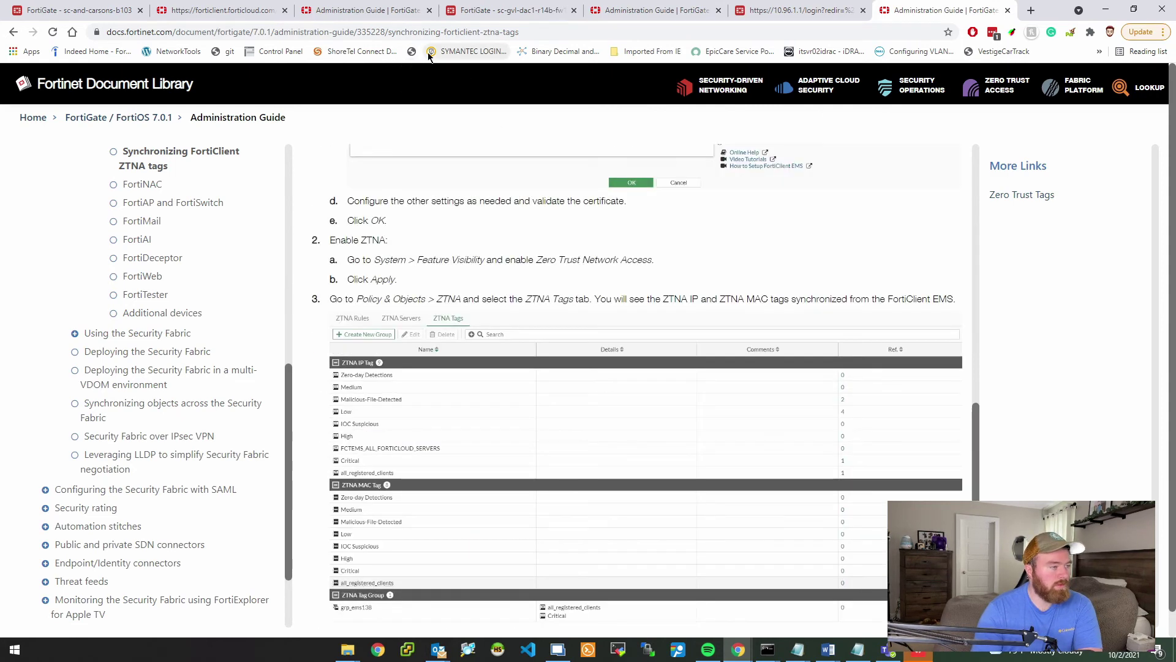
Step: Go to fortinet.com and open the Zero Trust Network Access (ZTNA) page under Zero Trust Access
left_click(490, 34)
type("fo")
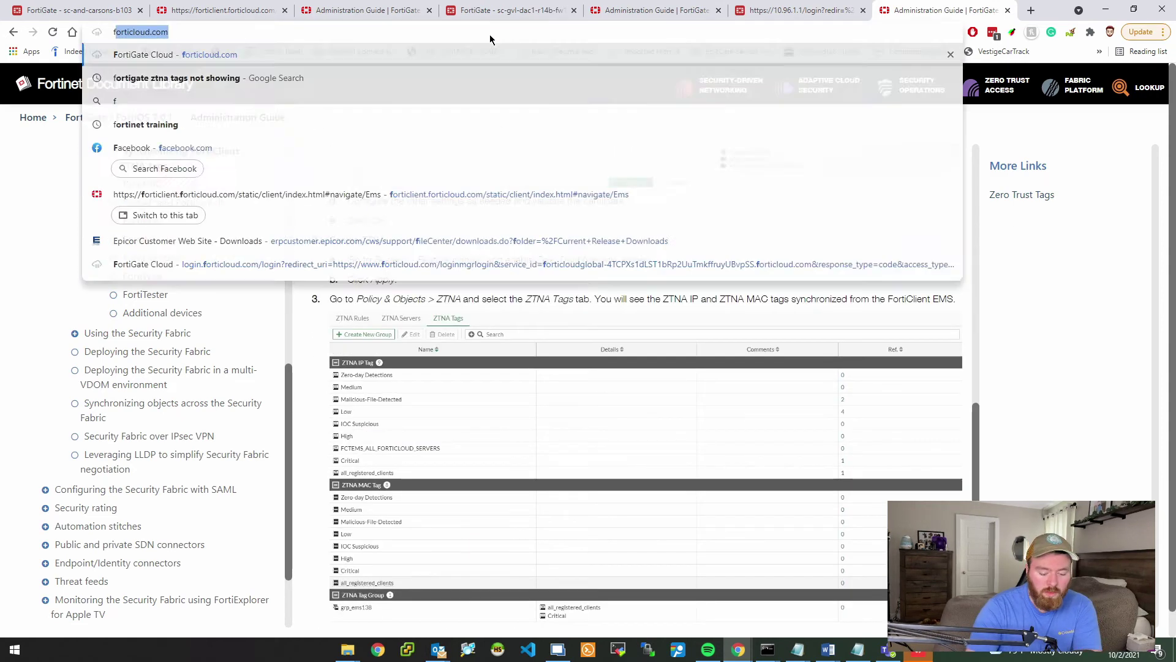
type("rtinet.com")
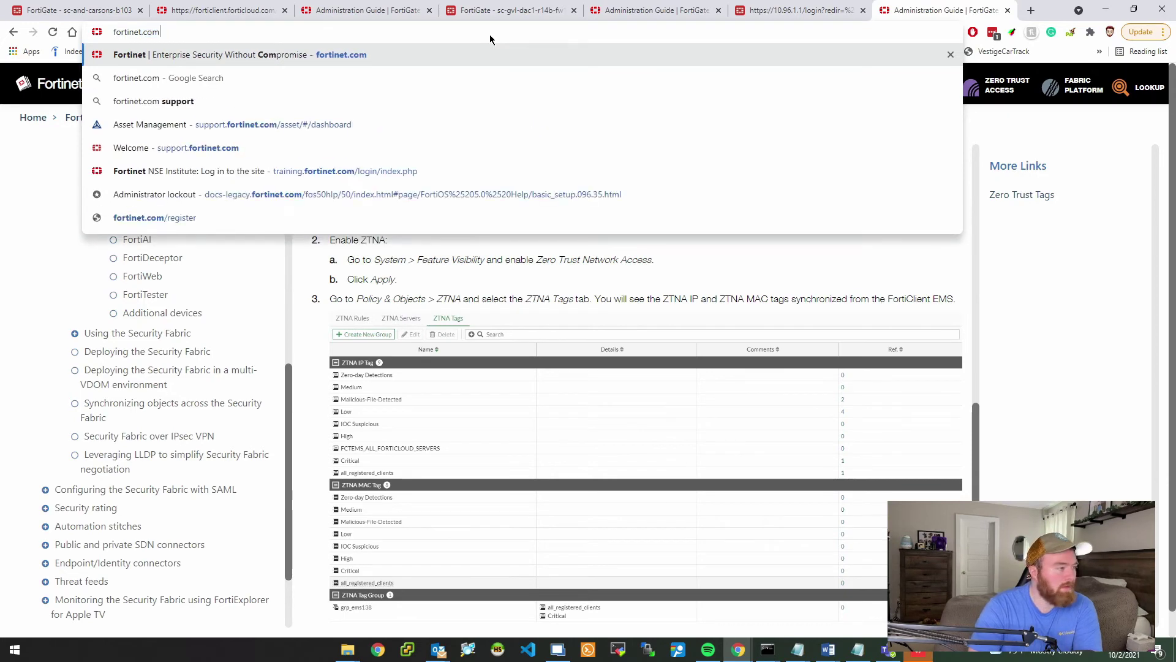
key("Return")
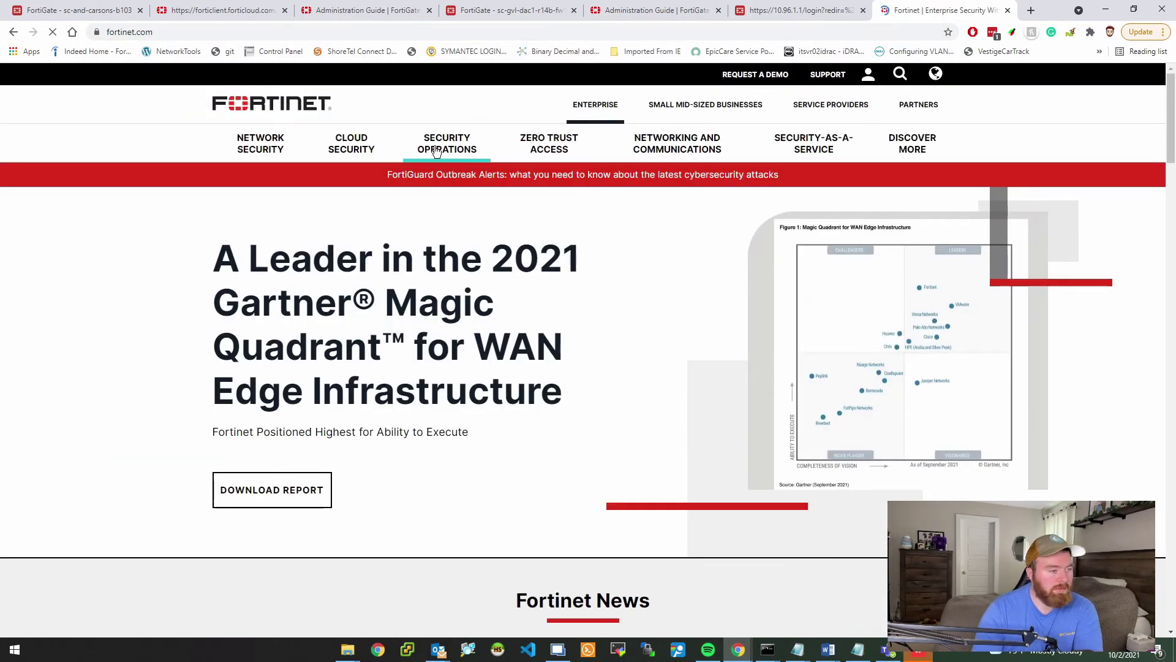
left_click(562, 153)
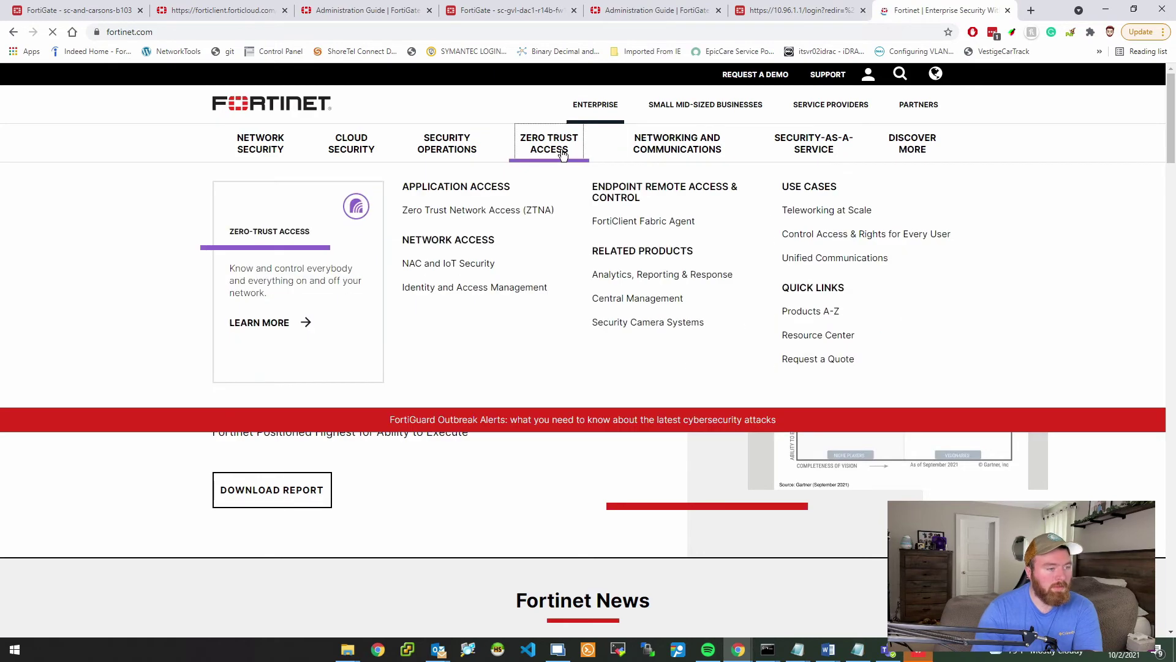
left_click(479, 210)
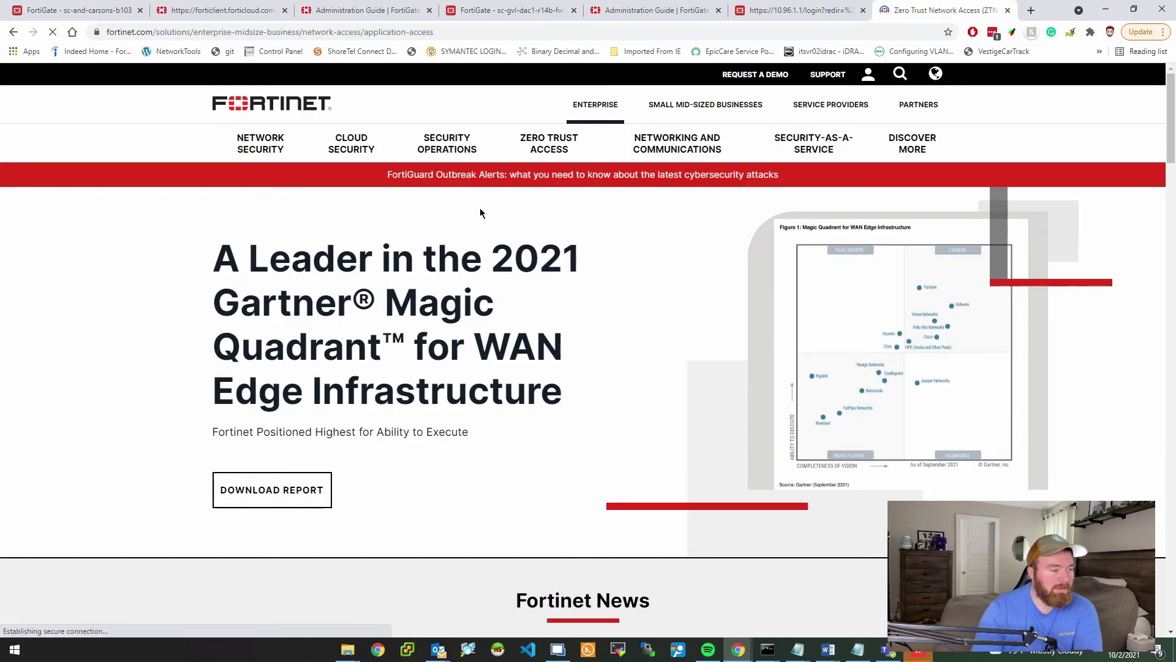
Step: Look over the ZTNA overview page, checking the FortiGate policy list in between
scroll(480, 207, "down", 9)
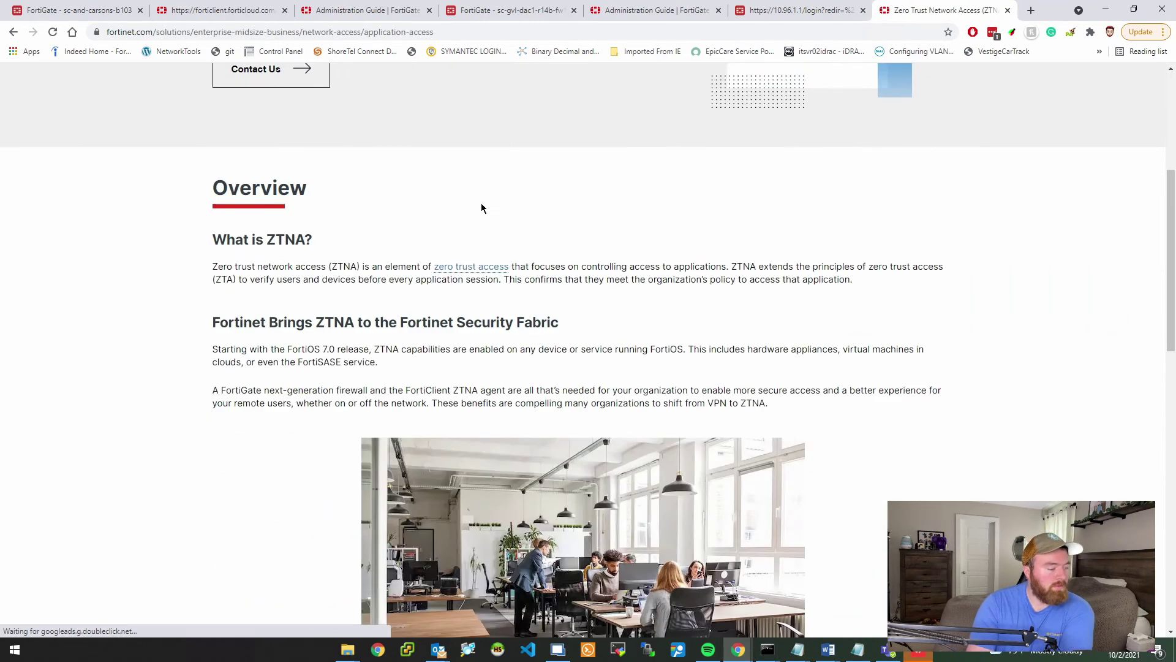
scroll(482, 199, "down", 6)
scroll(487, 196, "up", 11)
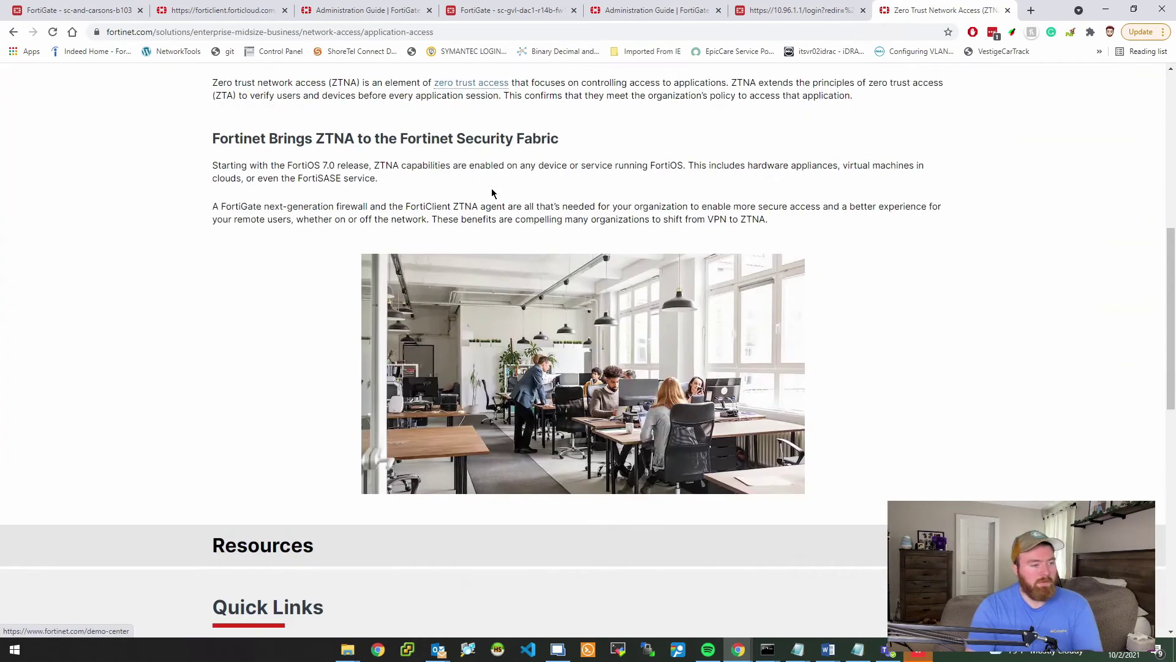
scroll(491, 193, "up", 4)
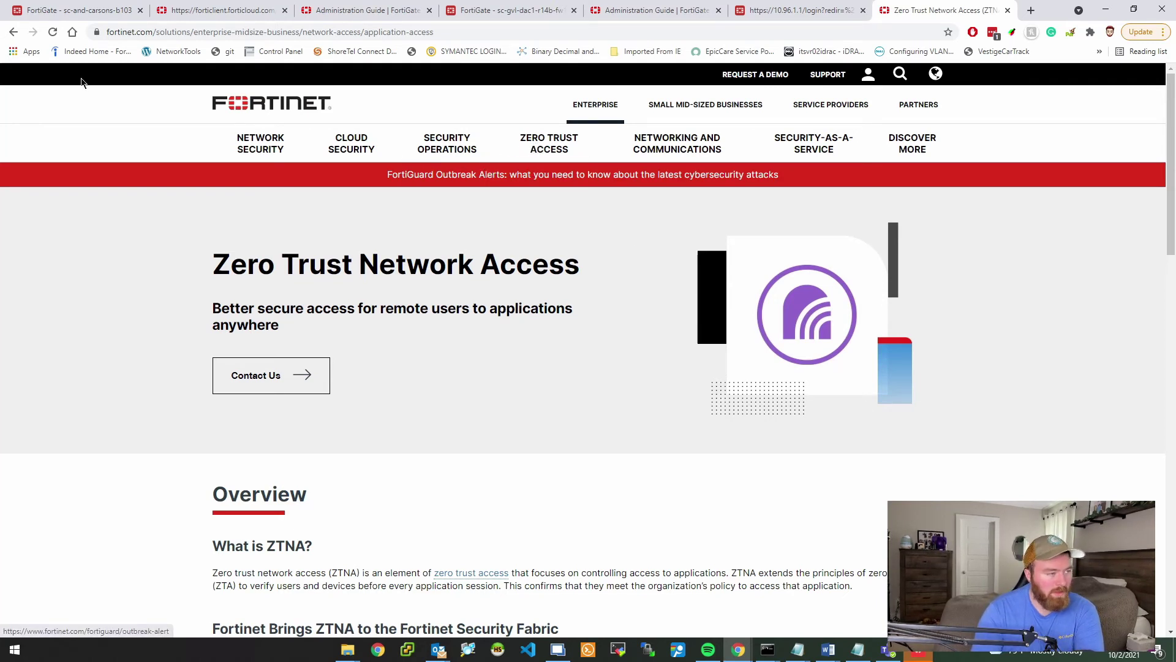
left_click(130, 12)
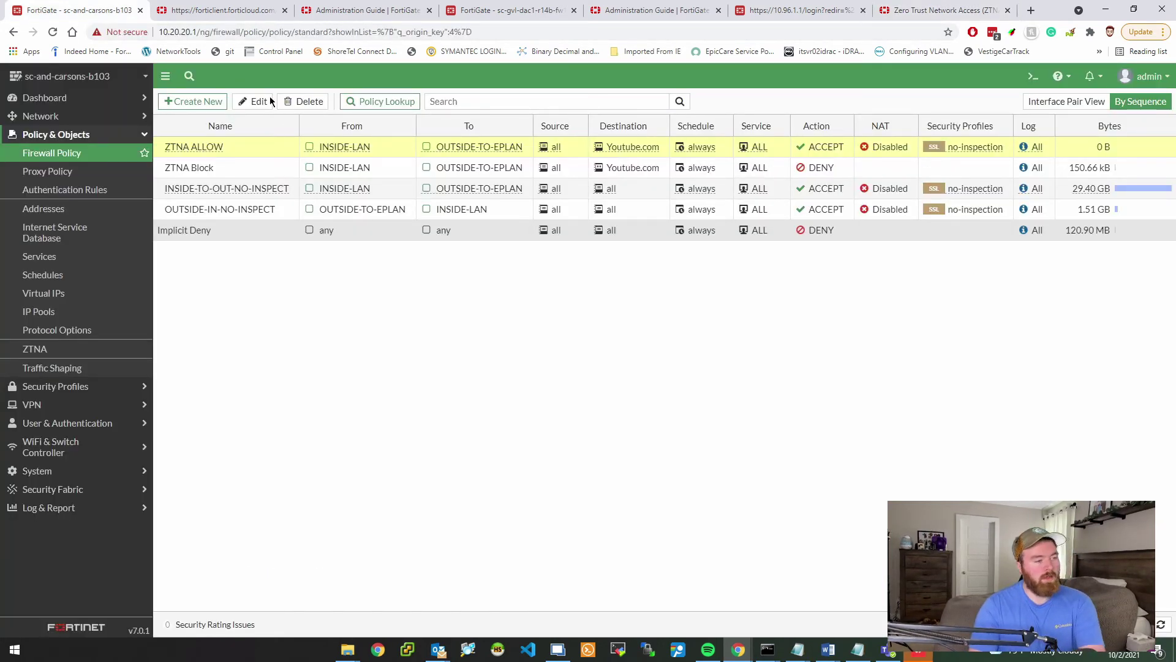
left_click(922, 18)
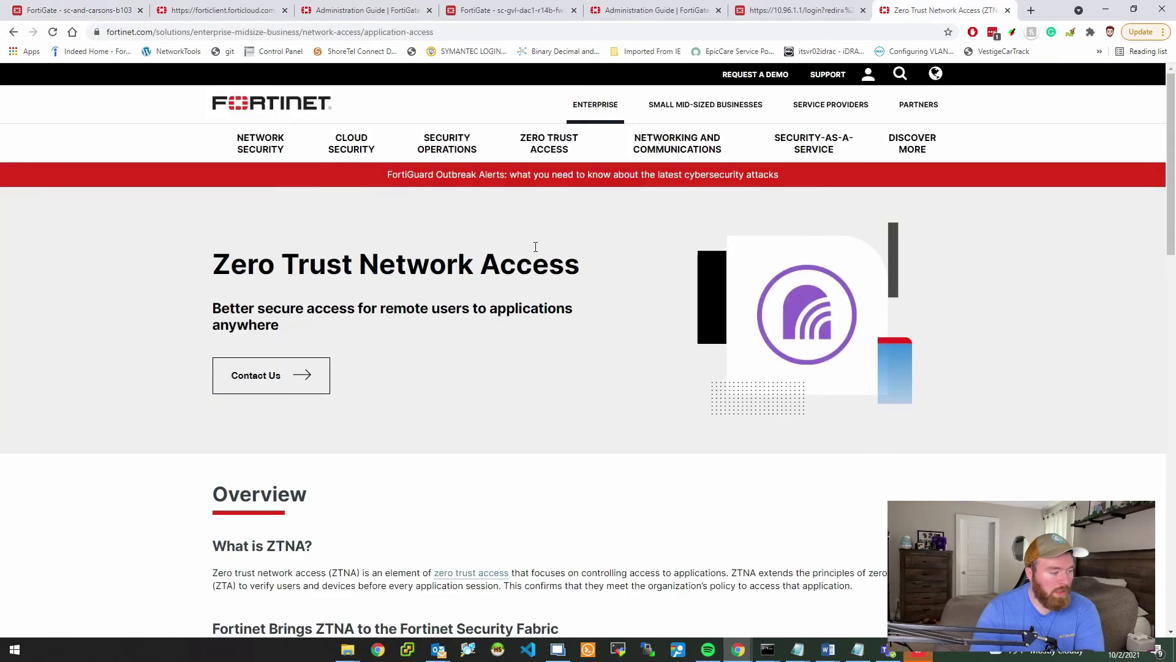
scroll(535, 246, "down", 10)
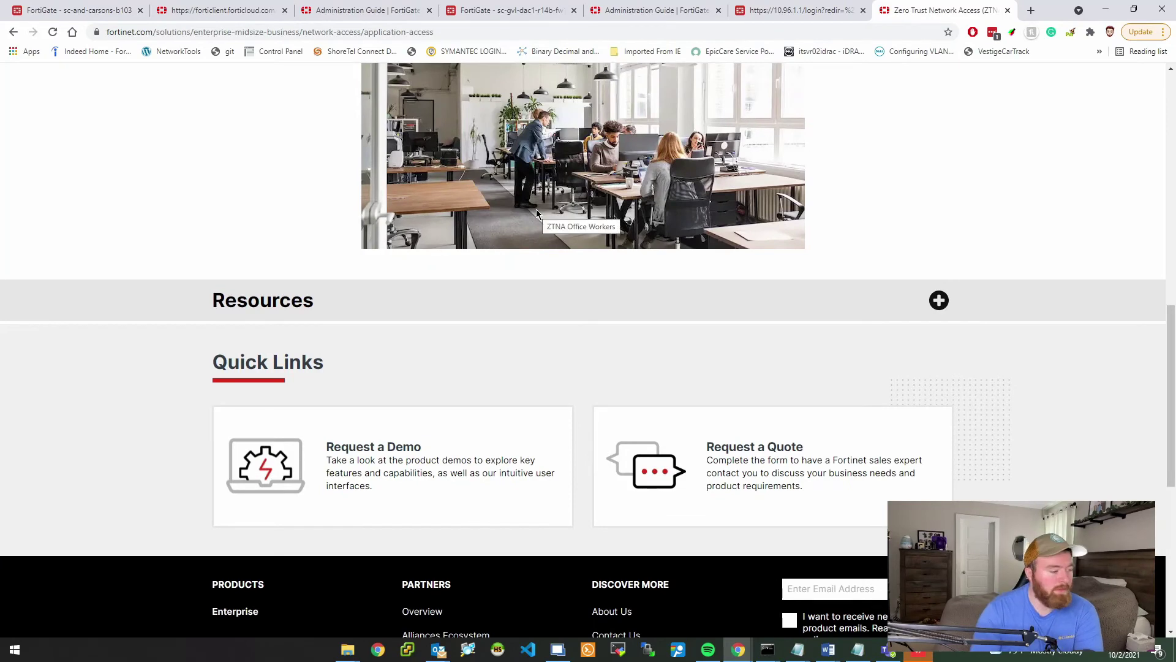
scroll(535, 213, "up", 1)
key("Home")
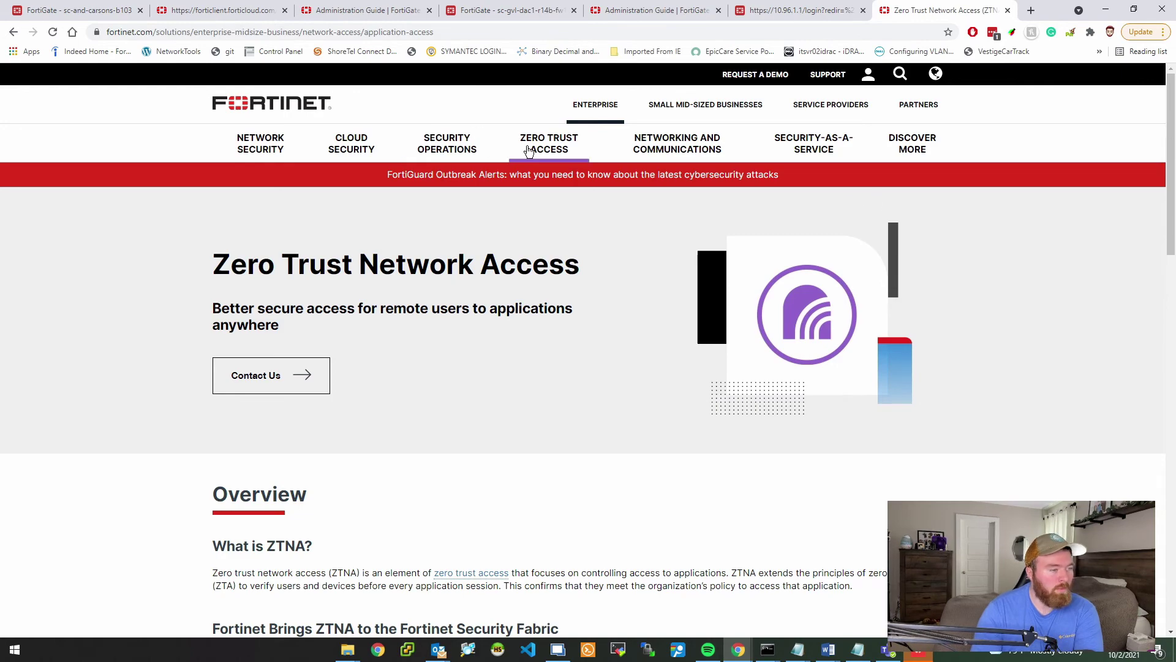
Step: Expand the ZTNA page's Resources, open the FortiClient Data Sheet and skim its first three pages
scroll(544, 166, "down", 5)
scroll(539, 168, "down", 2)
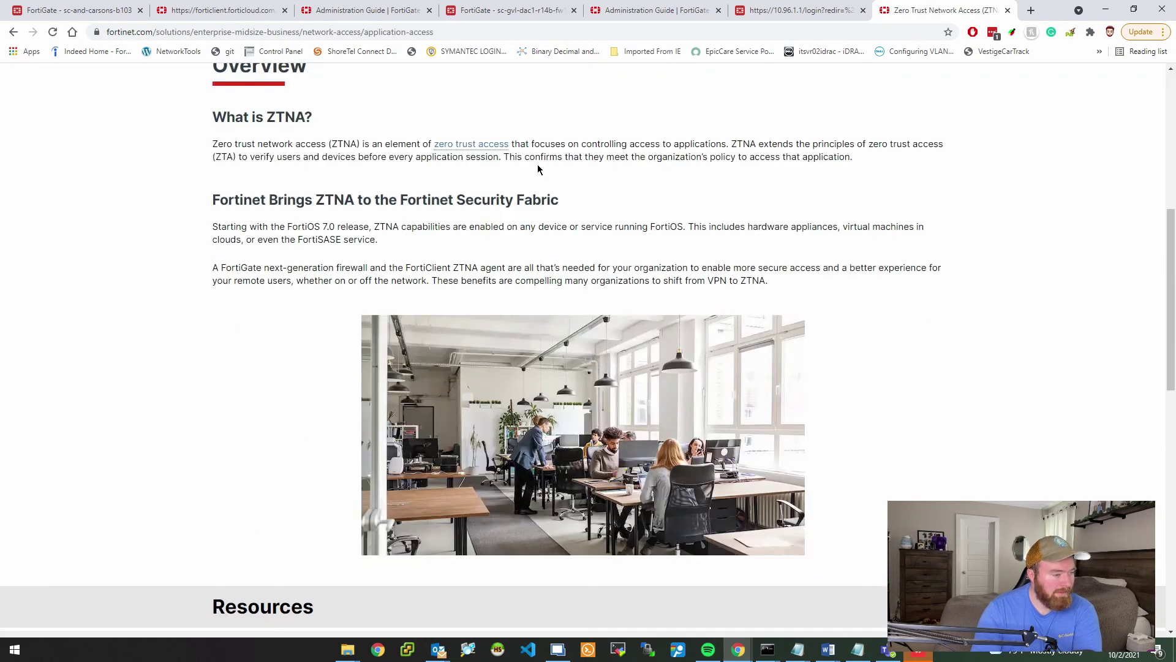
scroll(659, 224, "down", 6)
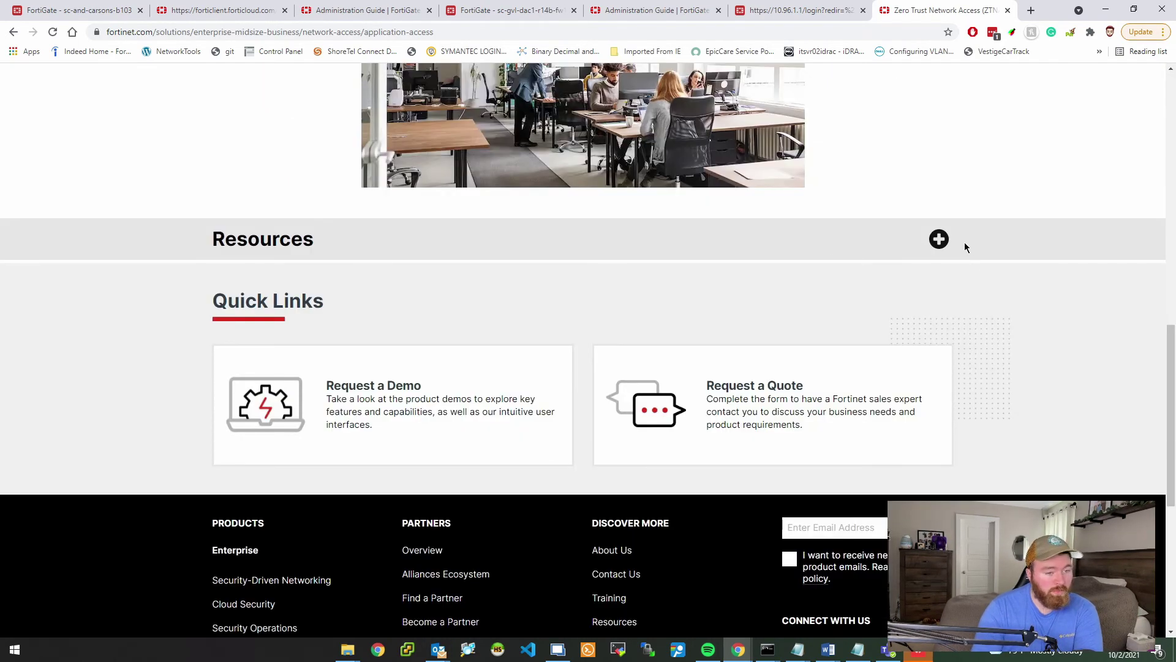
left_click(939, 239)
scroll(822, 239, "down", 3)
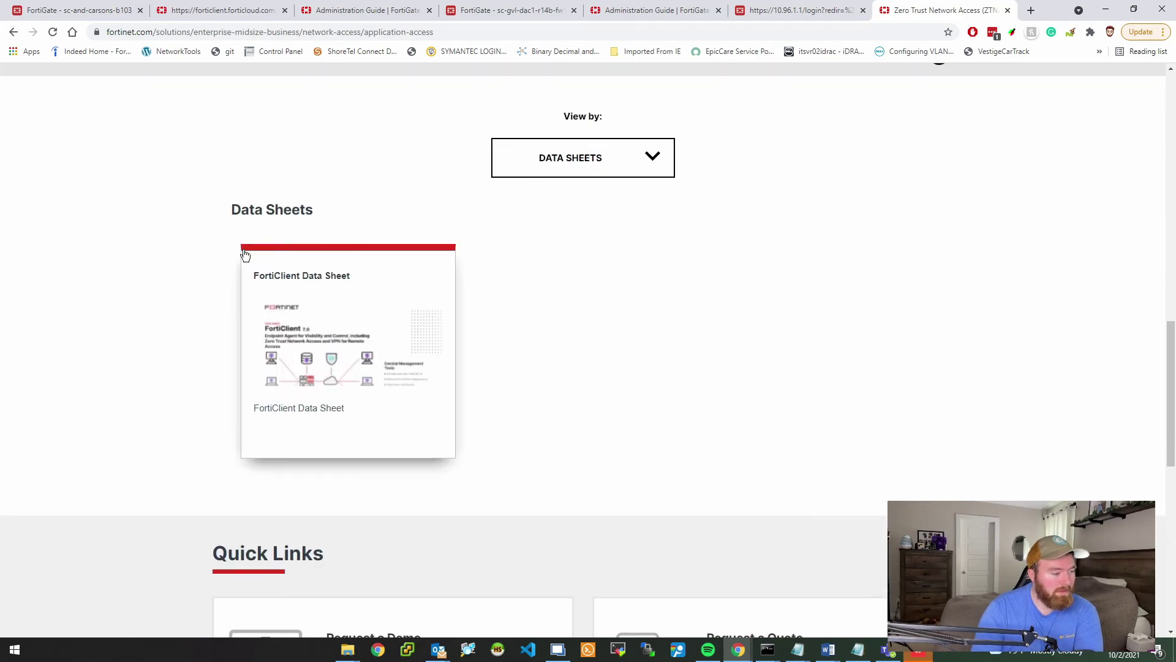
left_click(310, 297)
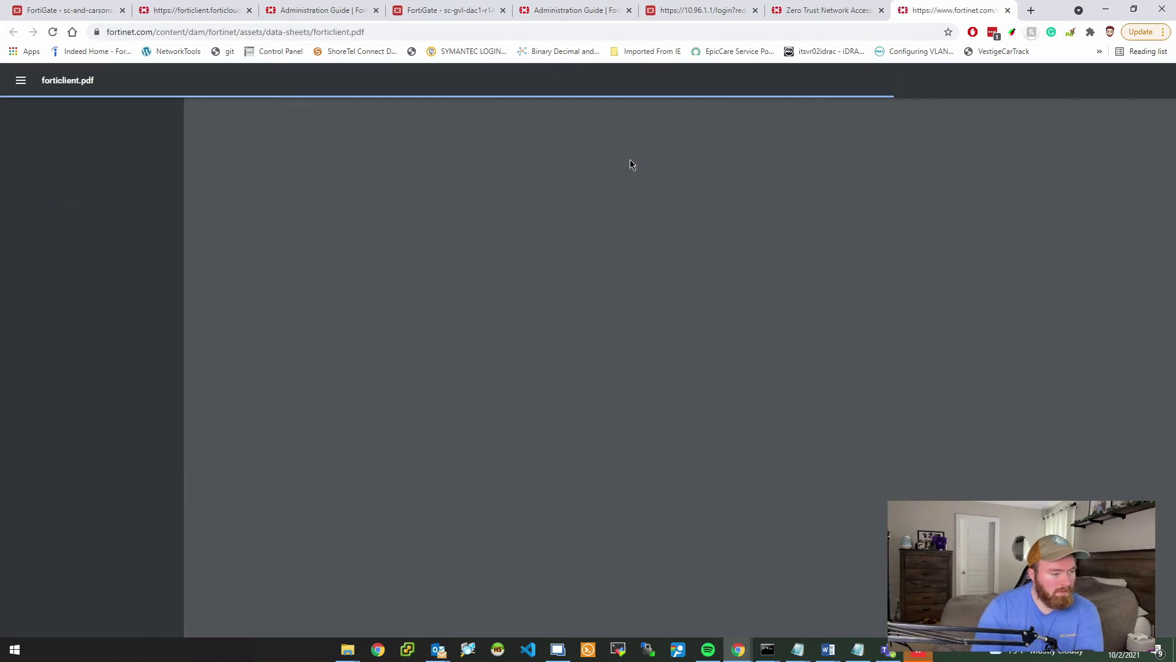
scroll(630, 159, "down", 10)
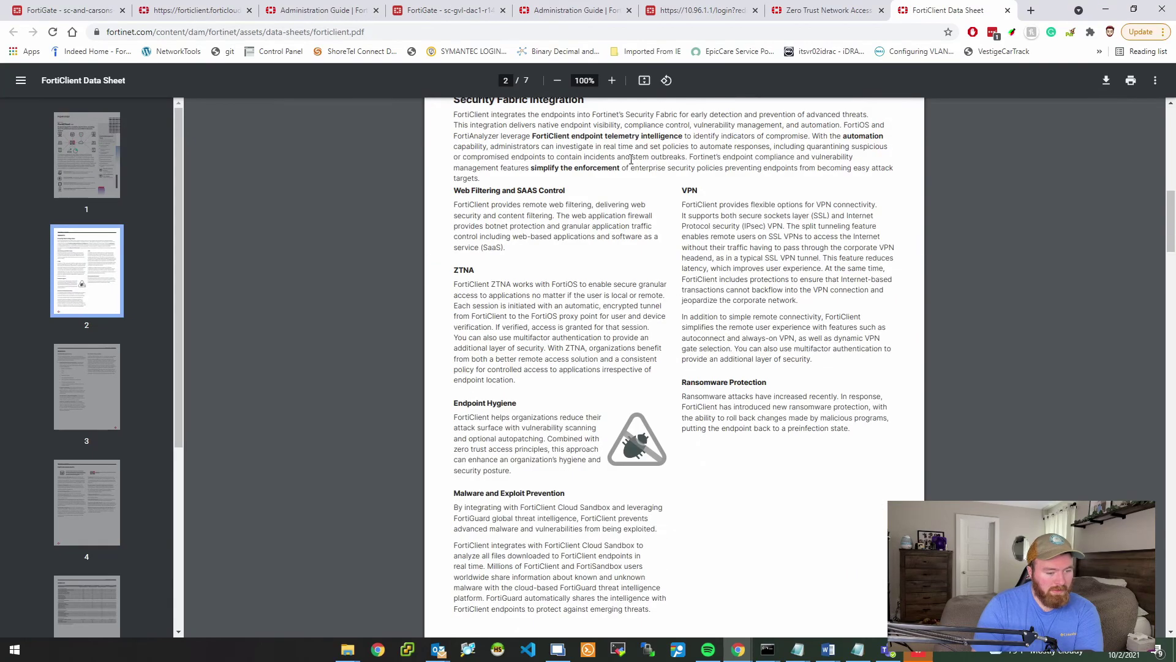
scroll(631, 160, "down", 12)
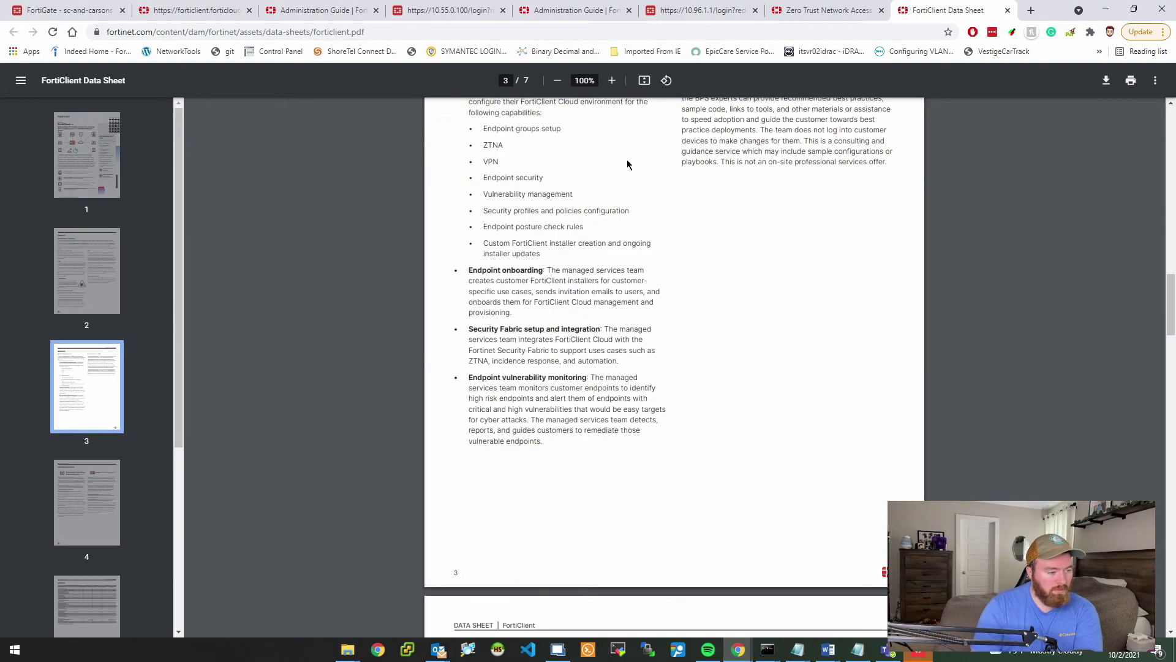
Step: Return to the ZTNA page, search Google for "fortiems", open the FortiClient EMS Trial page and highlight its heading
left_click(828, 11)
scroll(704, 201, "up", 5)
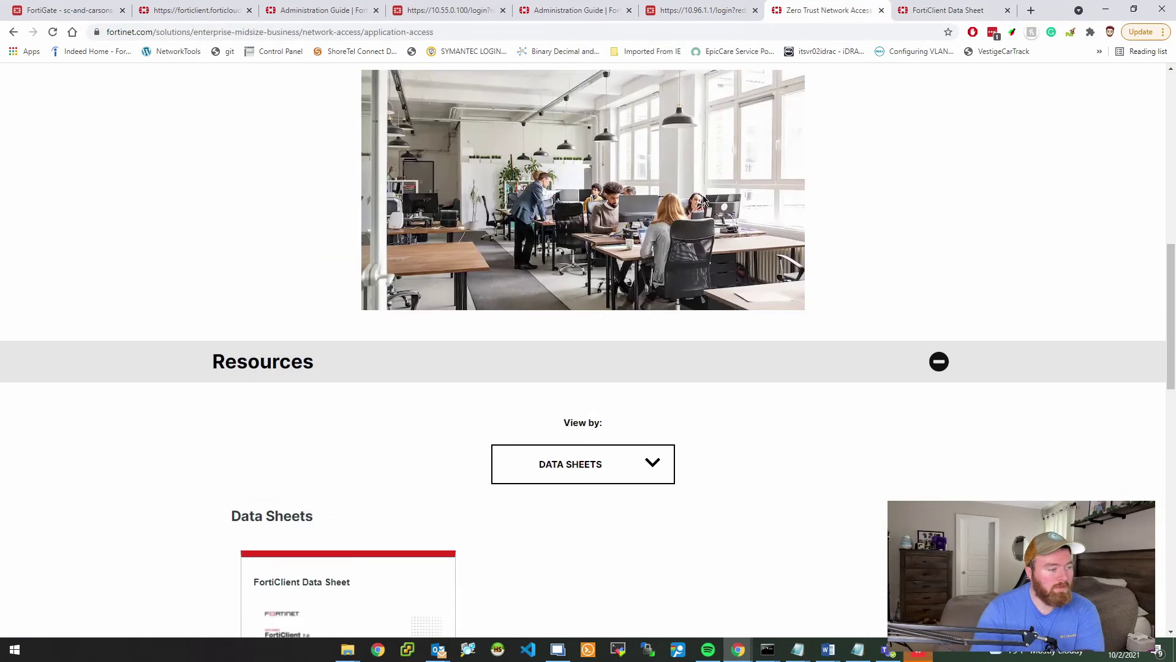
scroll(705, 200, "up", 10)
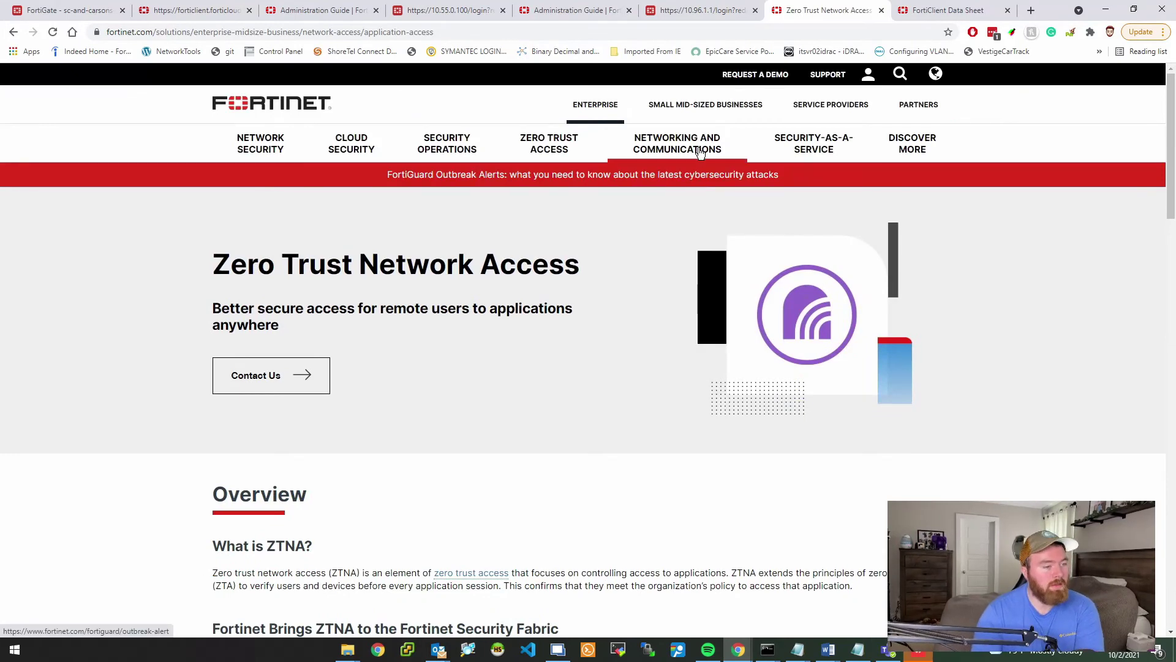
left_click(412, 30)
type("fortiem")
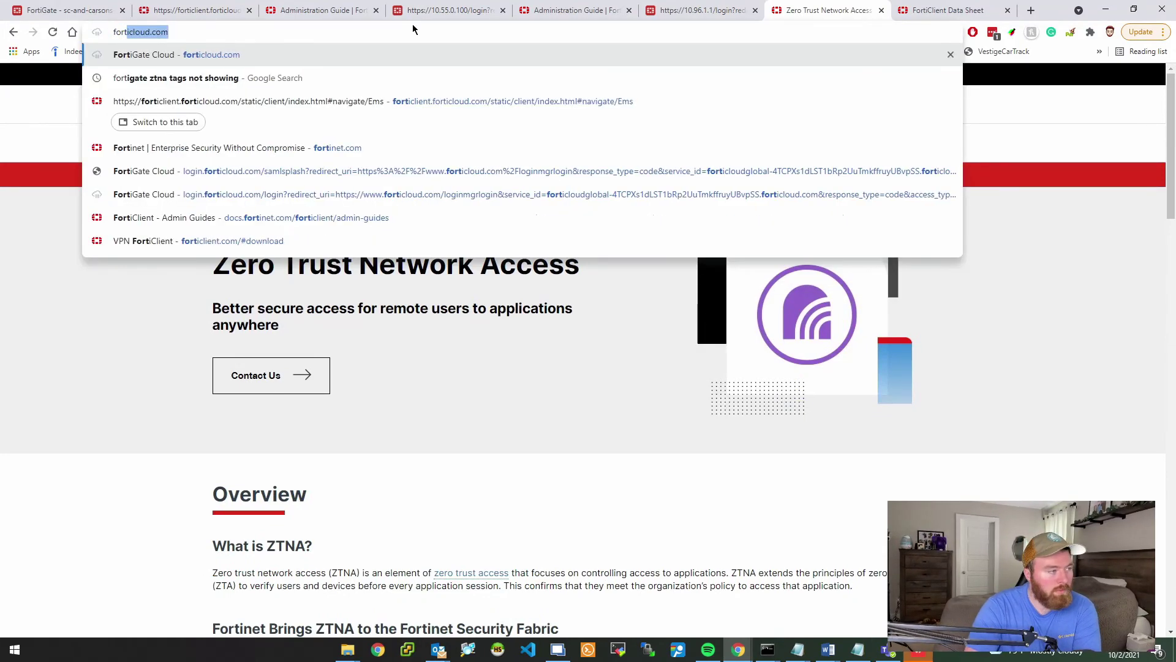
type("s")
key("Return")
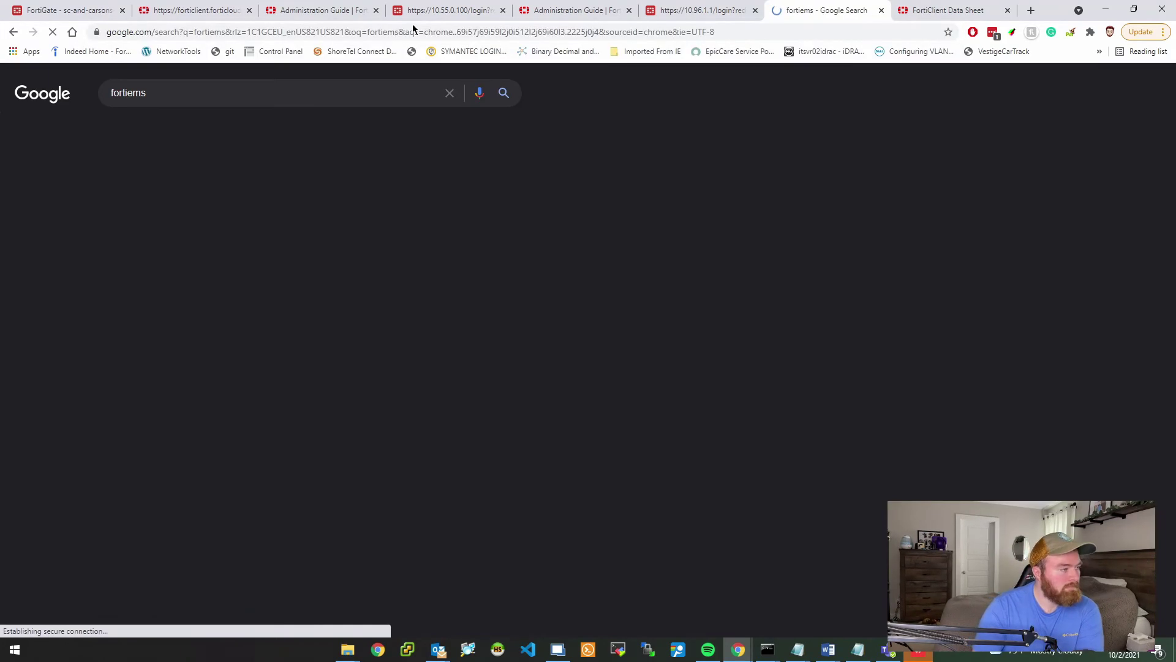
left_click(266, 198)
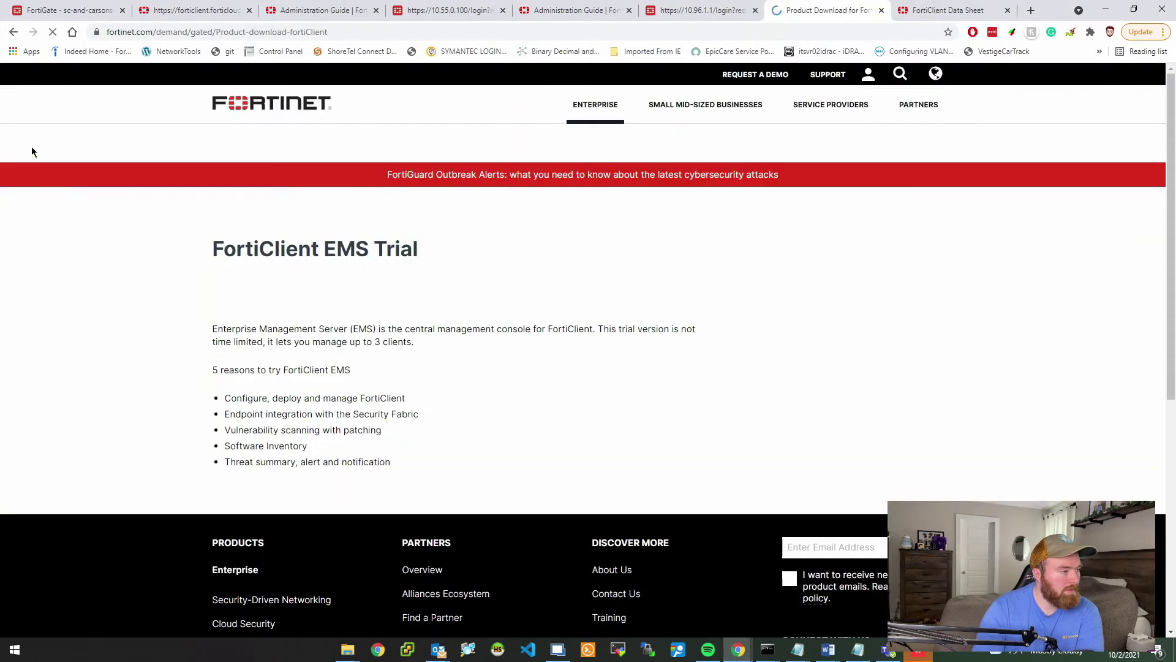
triple_click(360, 247)
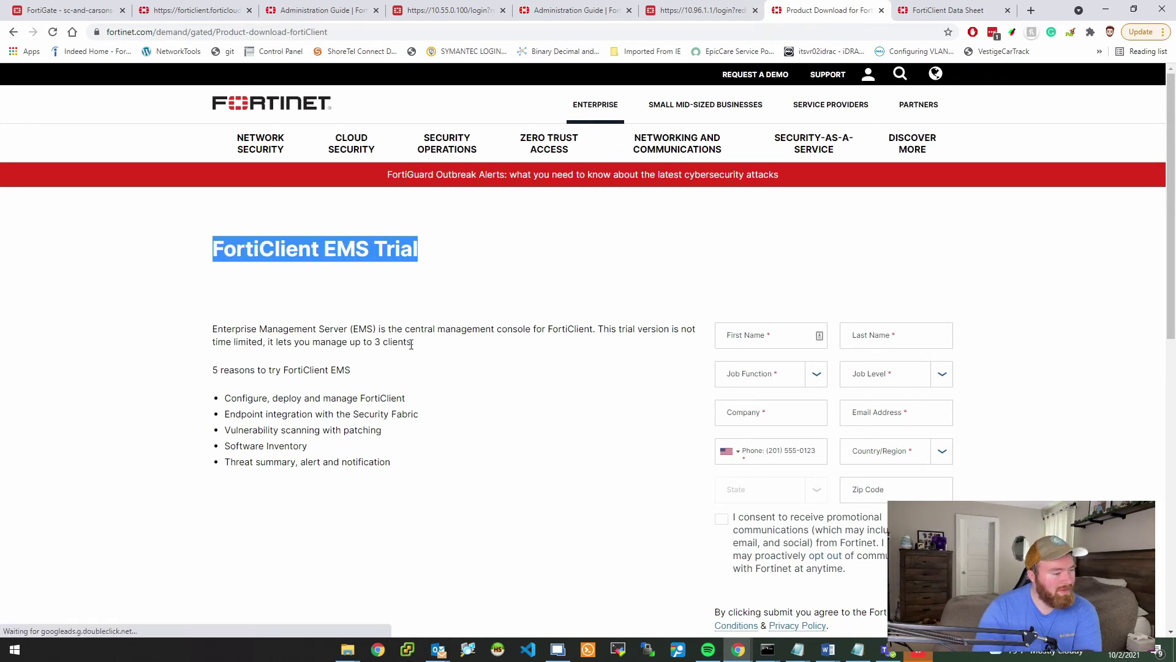
Step: Highlight the sentence on the EMS trial's time limit and client allowance, and single out the number of clients it covers
left_click(615, 317)
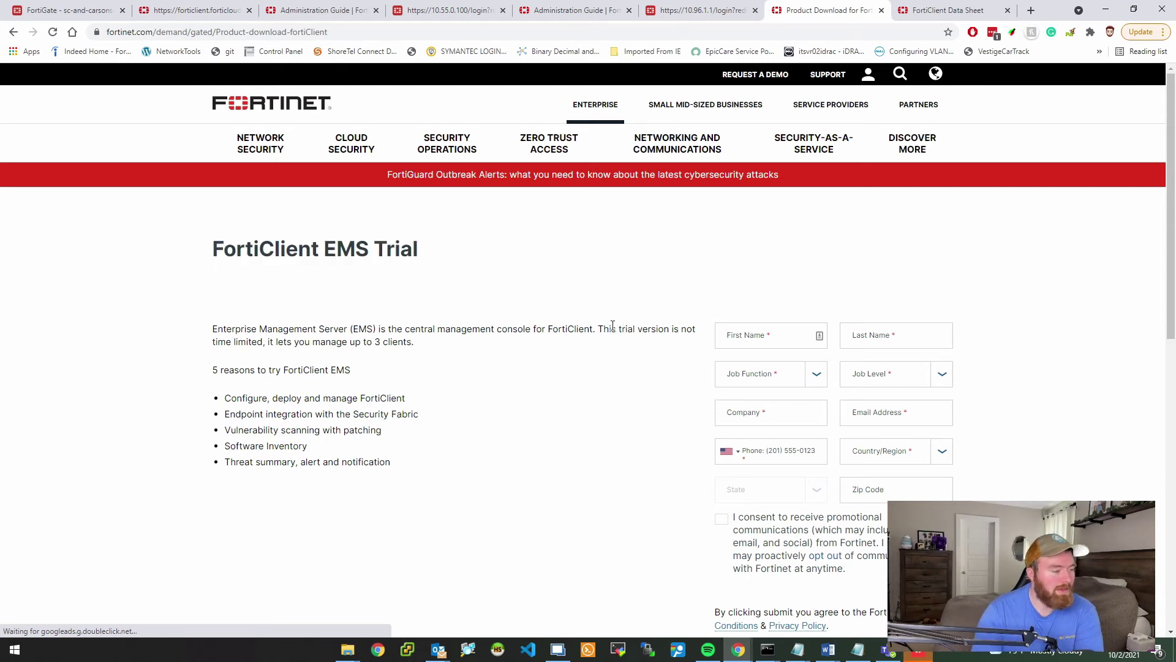
left_click_drag(599, 328, 414, 349)
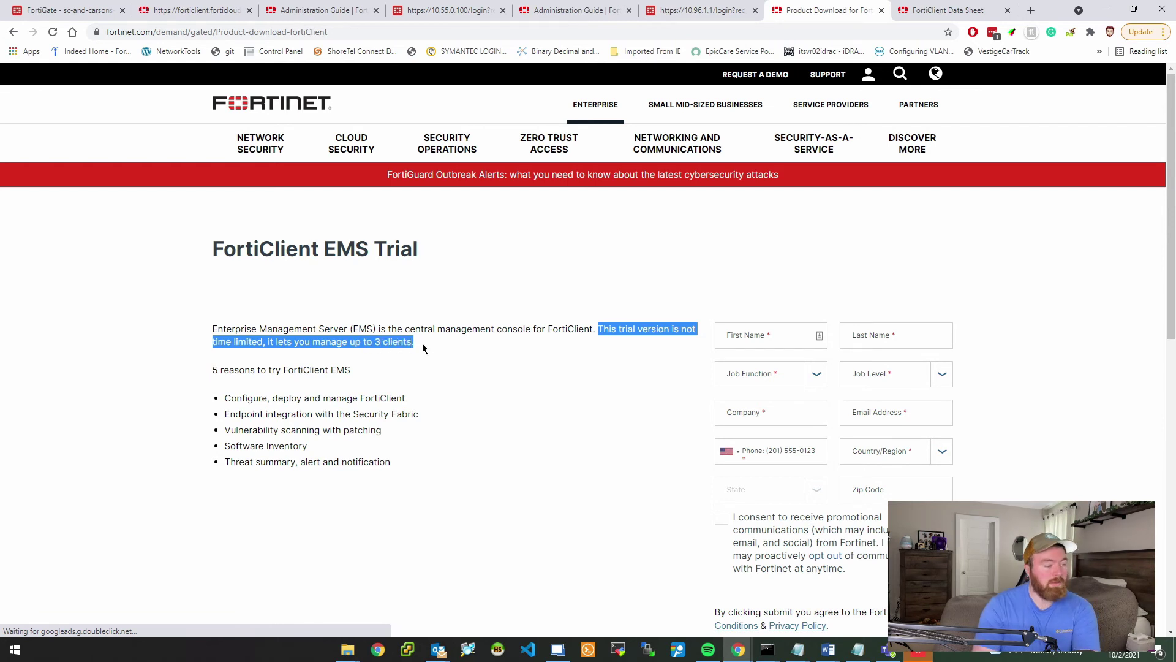
left_click(499, 356)
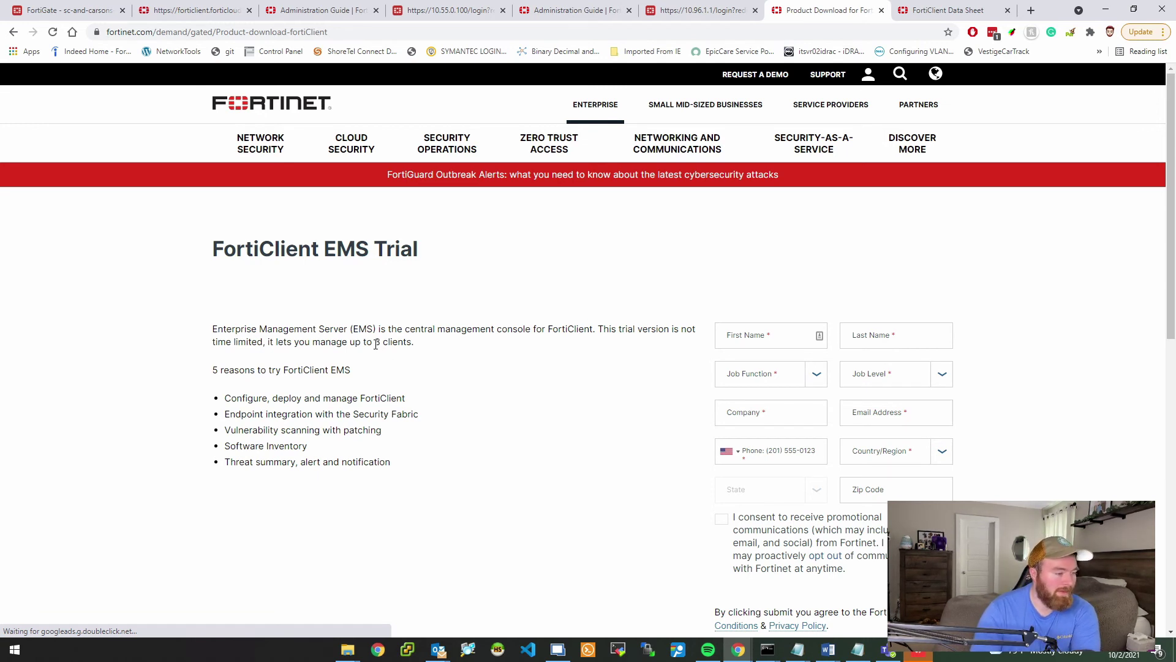
left_click_drag(374, 342, 389, 341)
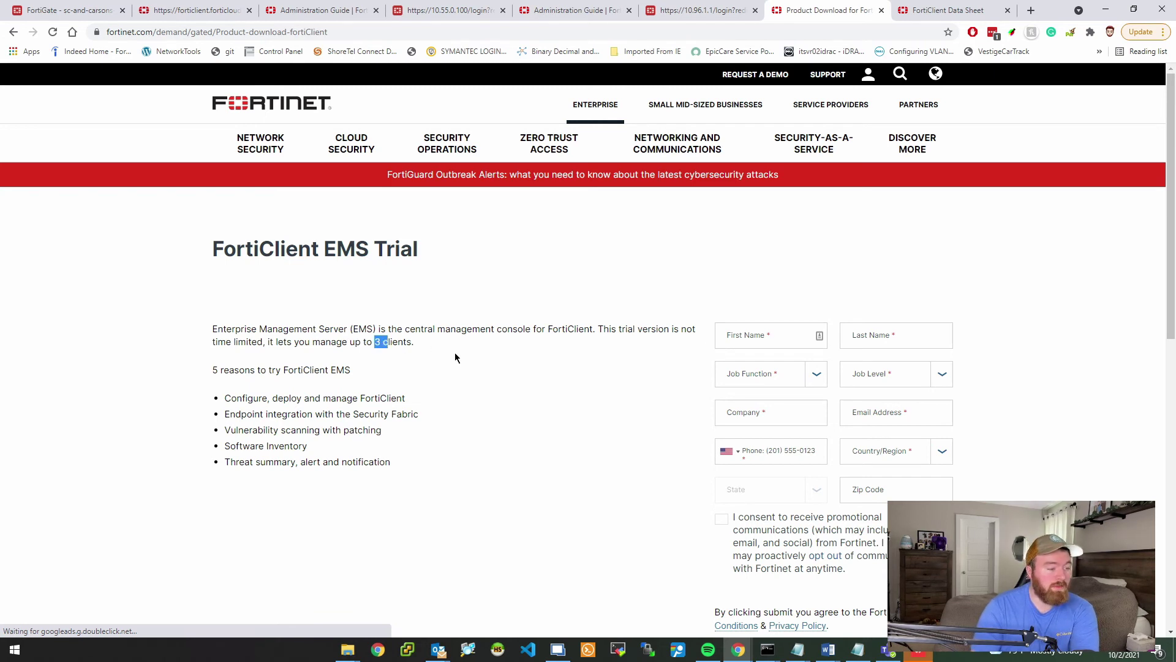
left_click(445, 357)
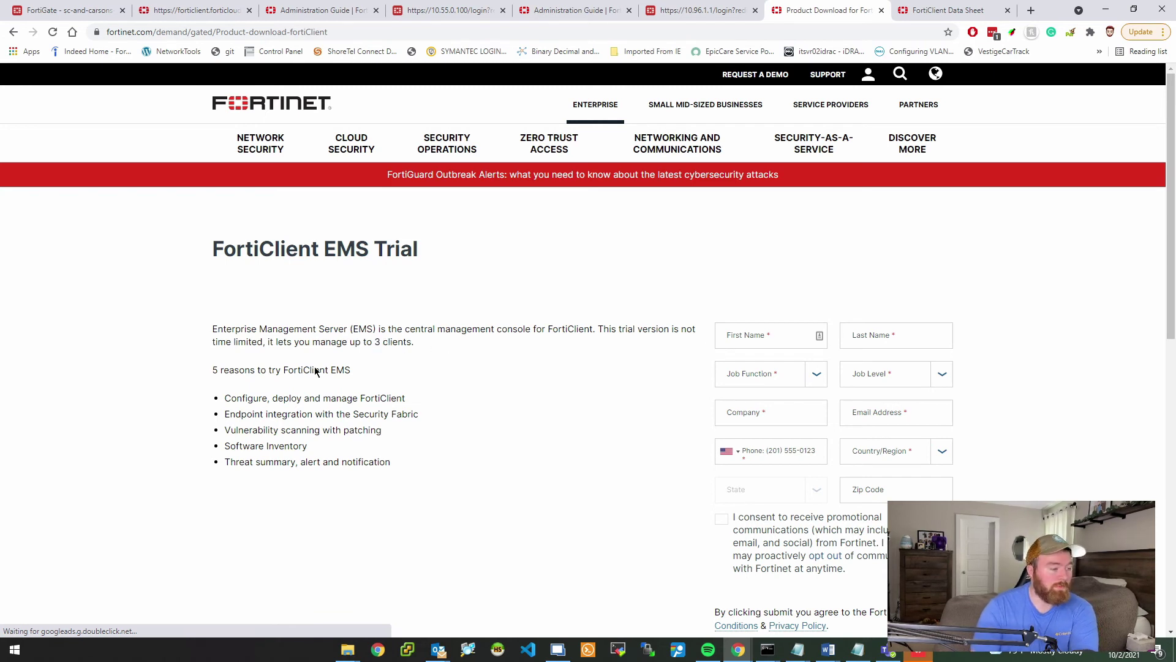
Step: Examine the reasons to try FortiClient EMS, highlighting the Security Fabric endpoint integration point, and look over the trial request form
left_click_drag(211, 370, 405, 462)
left_click(398, 438)
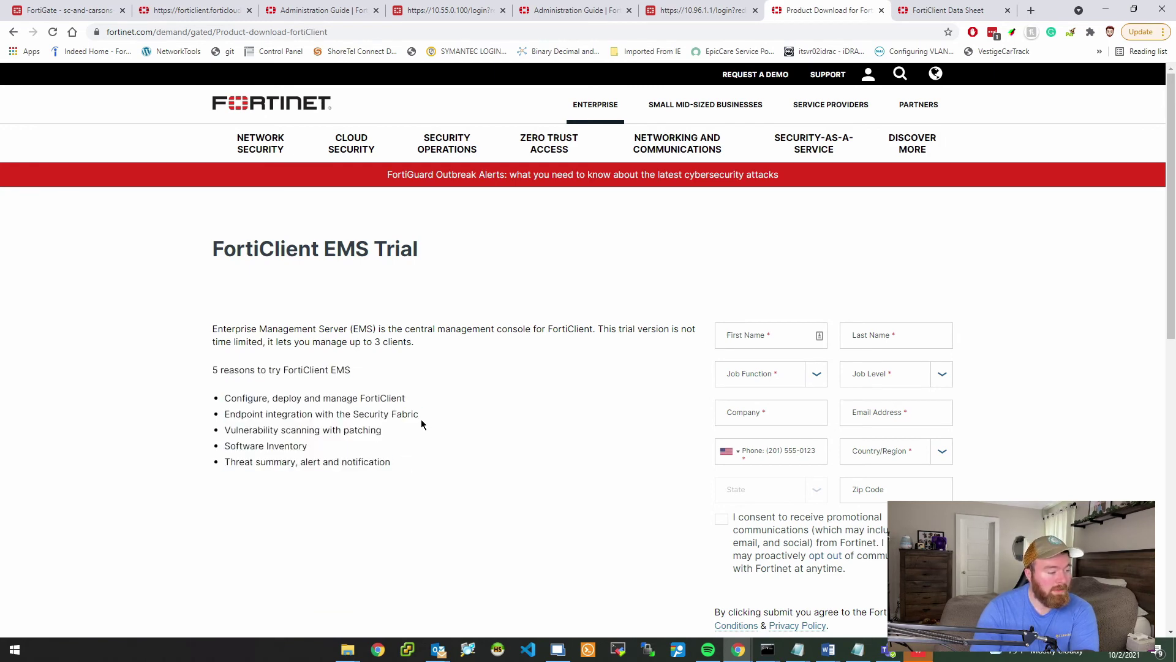
left_click_drag(419, 414, 224, 414)
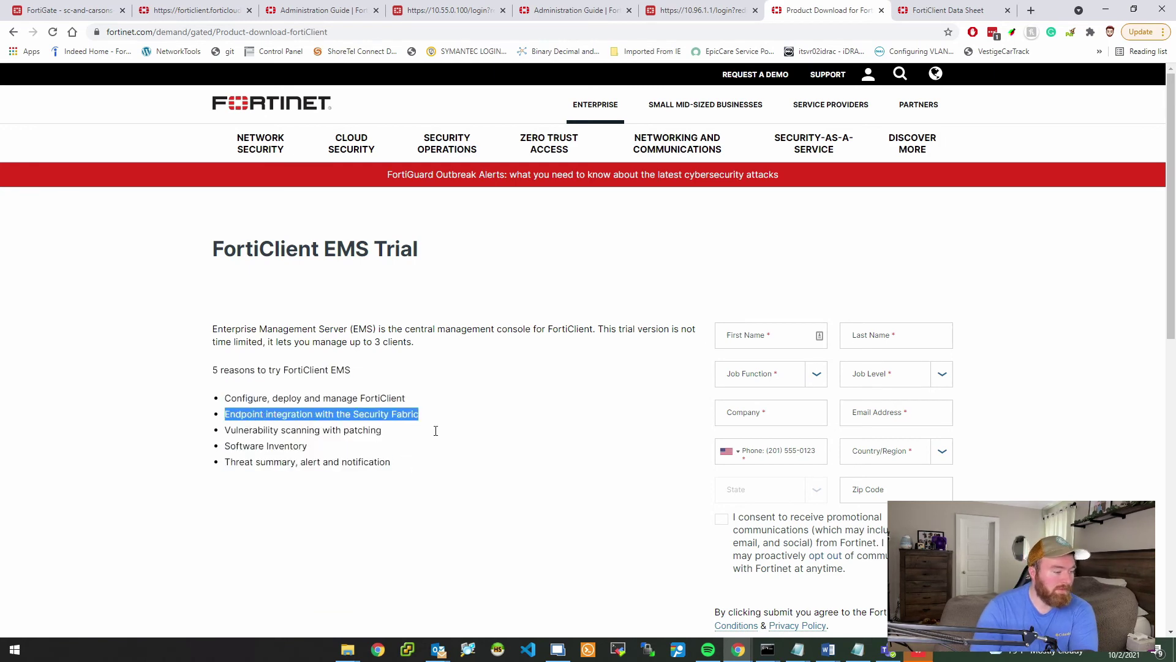
left_click(437, 431)
scroll(438, 431, "down", 4)
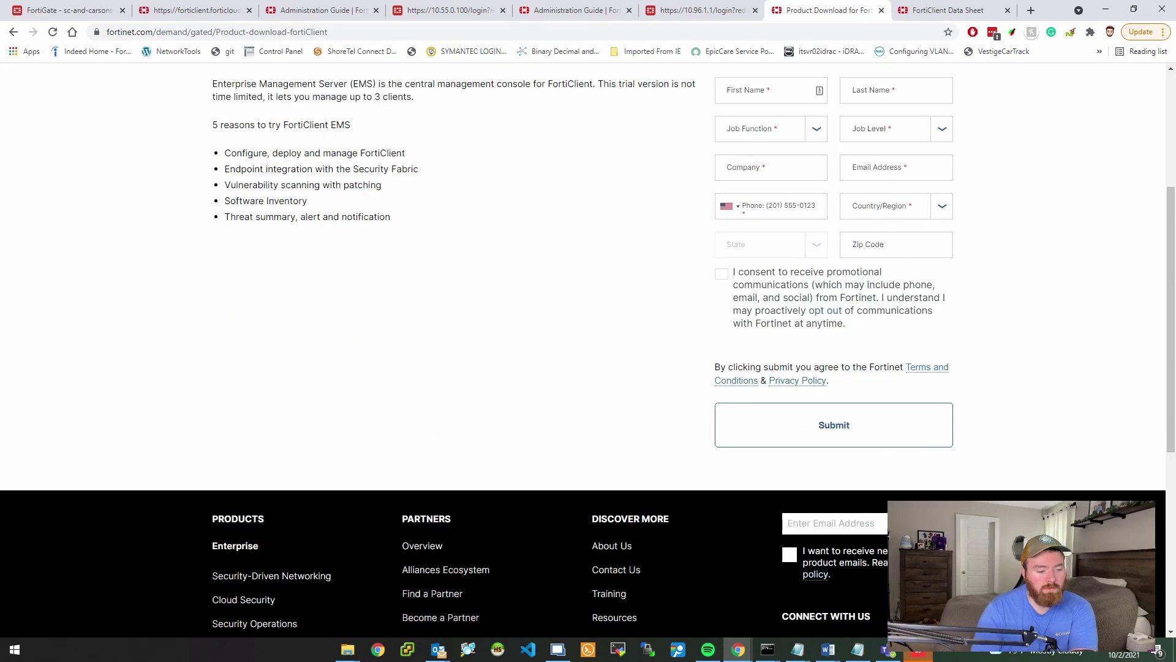
scroll(961, 414, "up", 4)
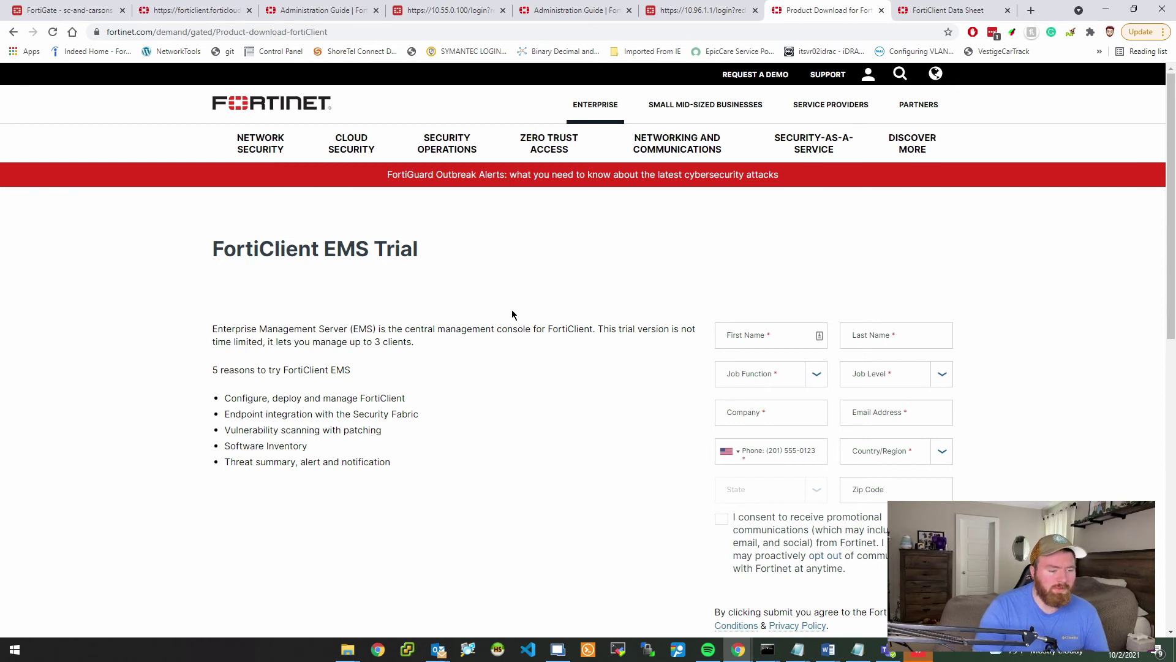
left_click_drag(512, 315, 509, 314)
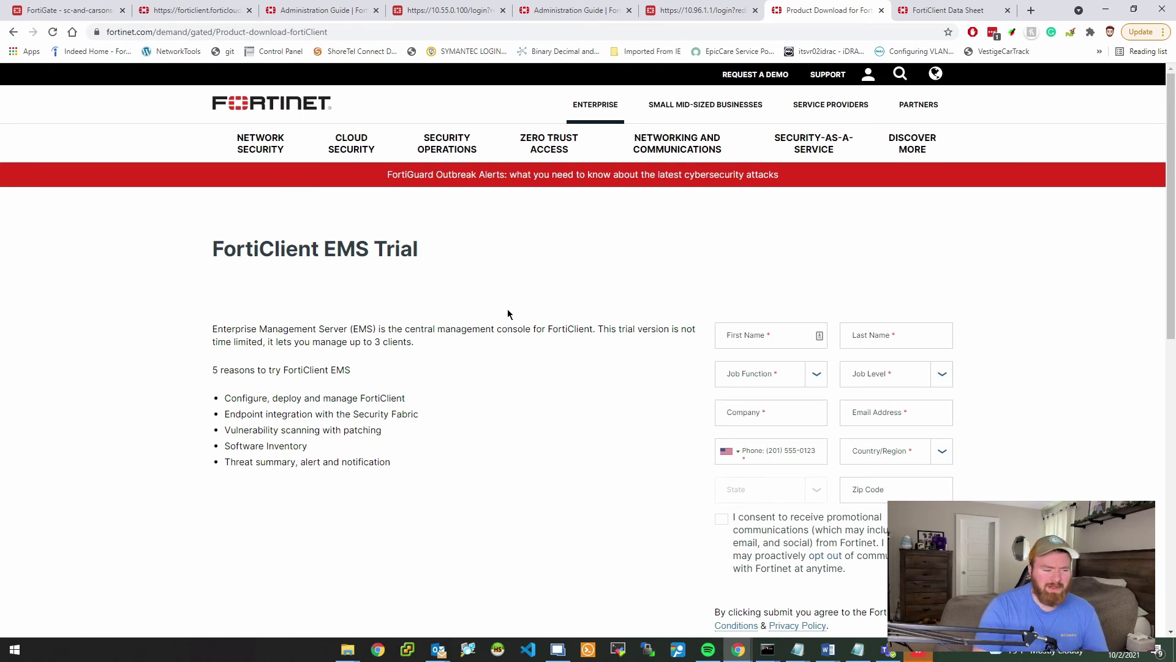
left_click_drag(456, 268, 375, 292)
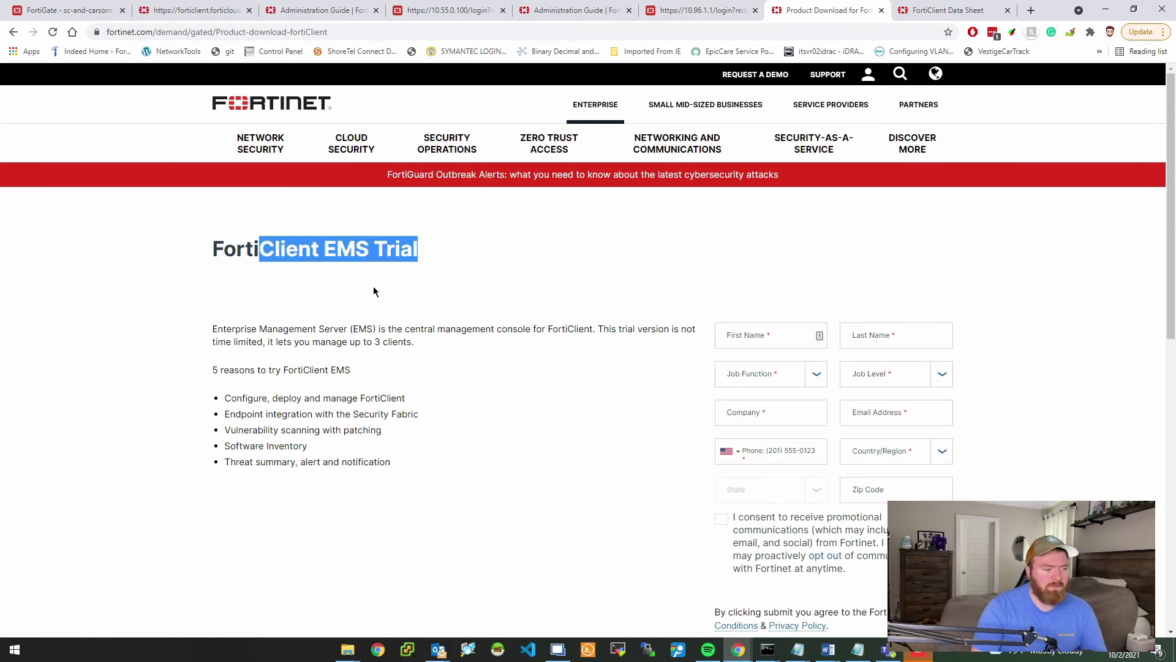
left_click(375, 292)
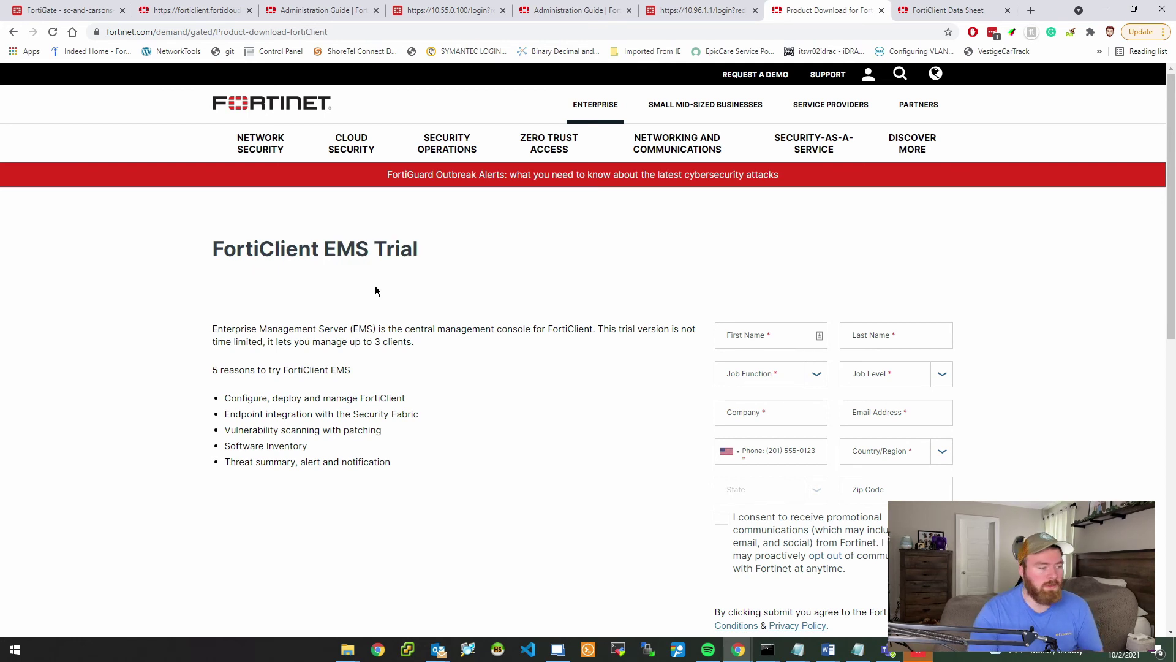
left_click_drag(374, 291, 368, 292)
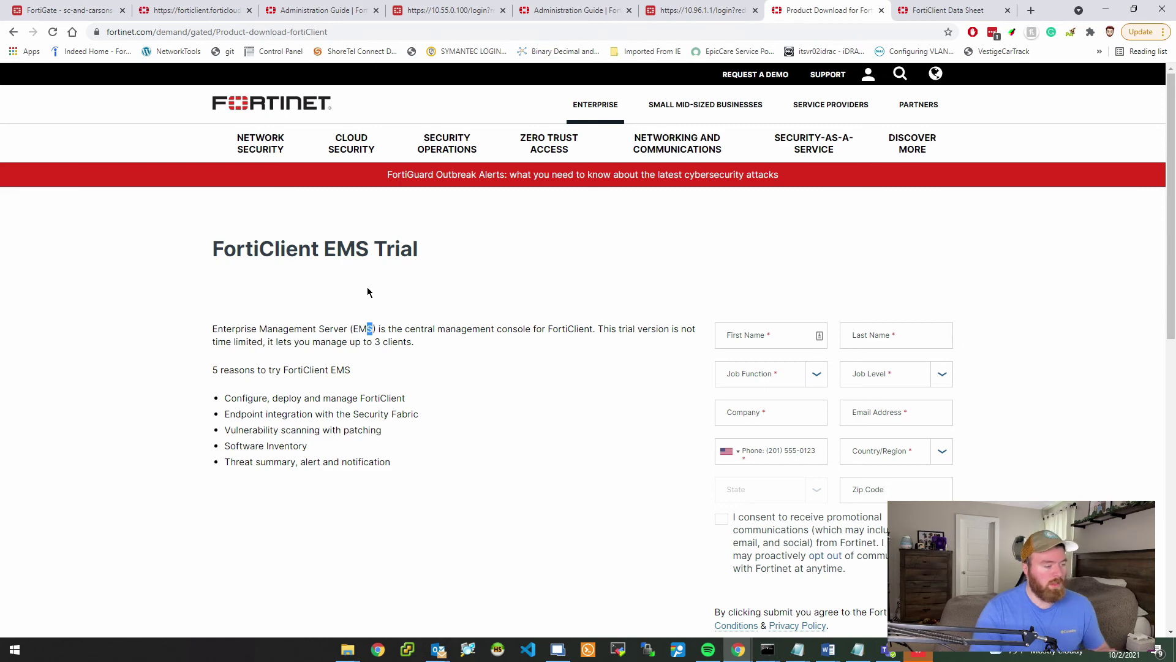
left_click(370, 289)
scroll(370, 289, "down", 3)
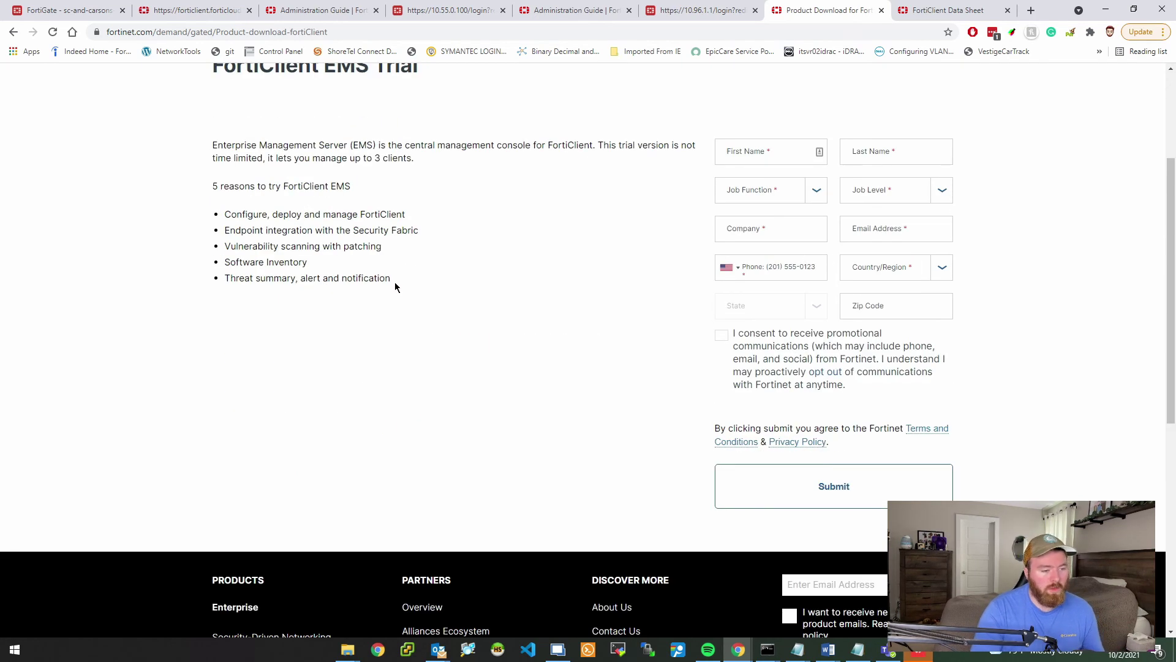
scroll(394, 282, "up", 3)
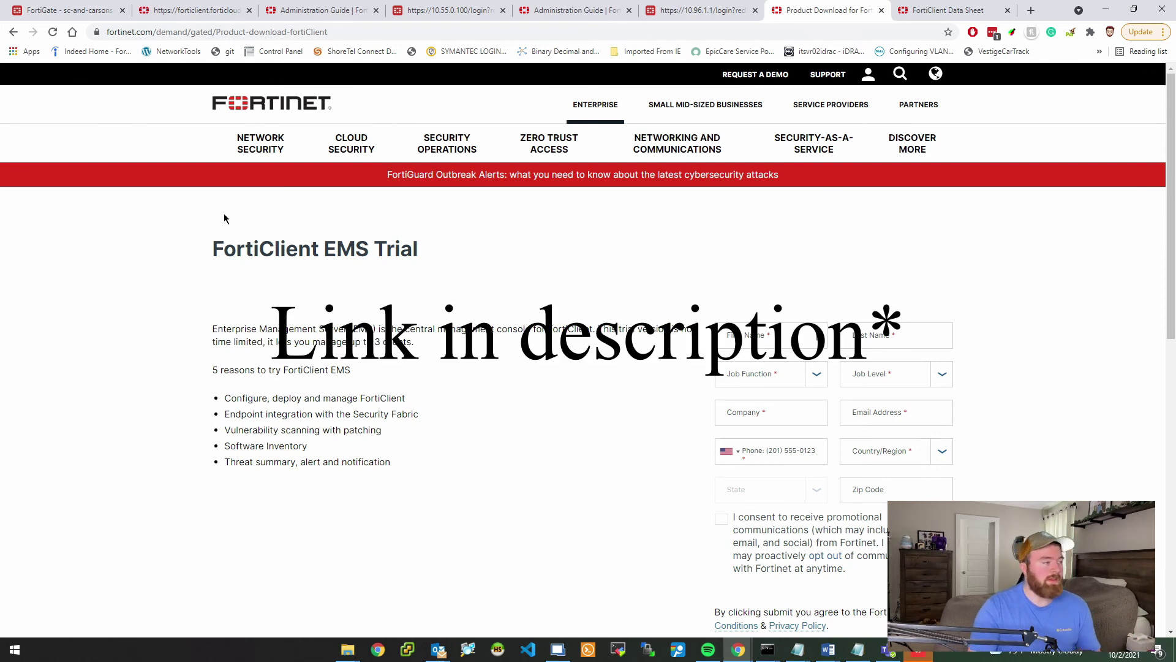
Step: Return to the FortiGate, open the Security Fabric's Fabric Connectors and select the FortiClient EMS Cloud connector
left_click(116, 18)
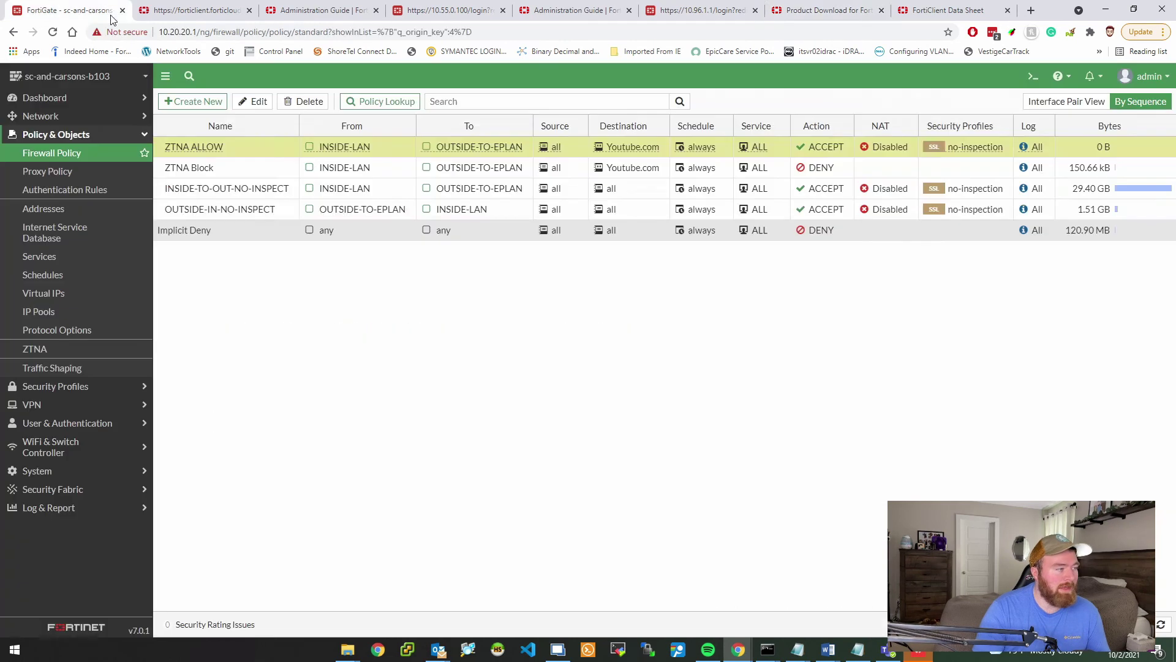
left_click(61, 489)
left_click(69, 350)
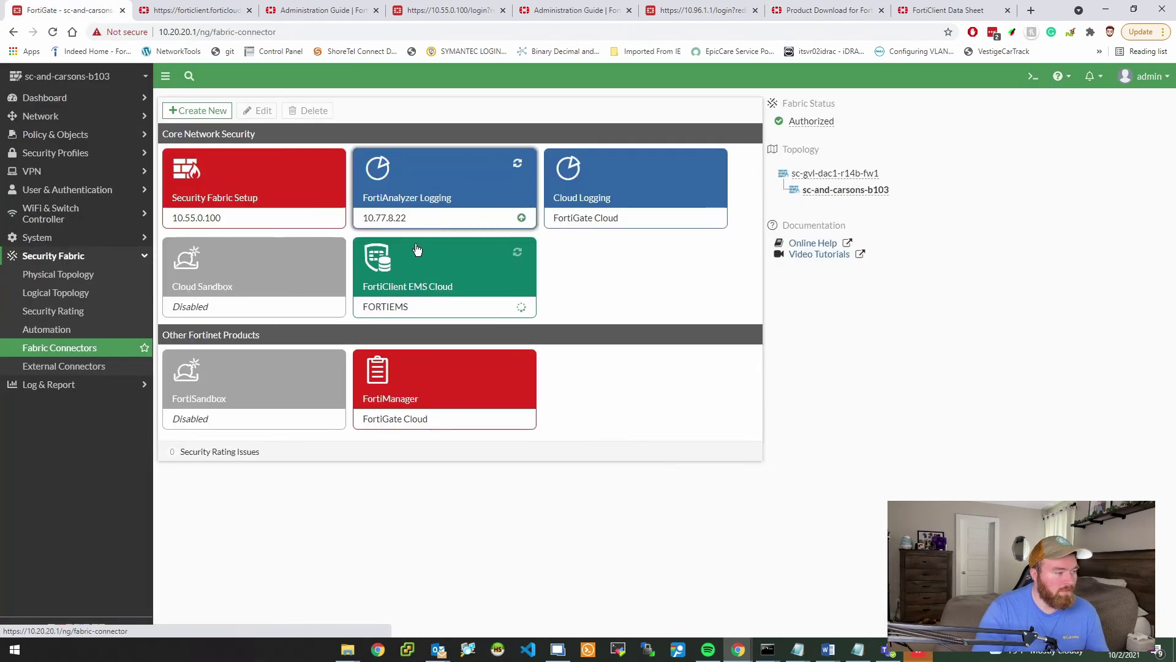
left_click(426, 257)
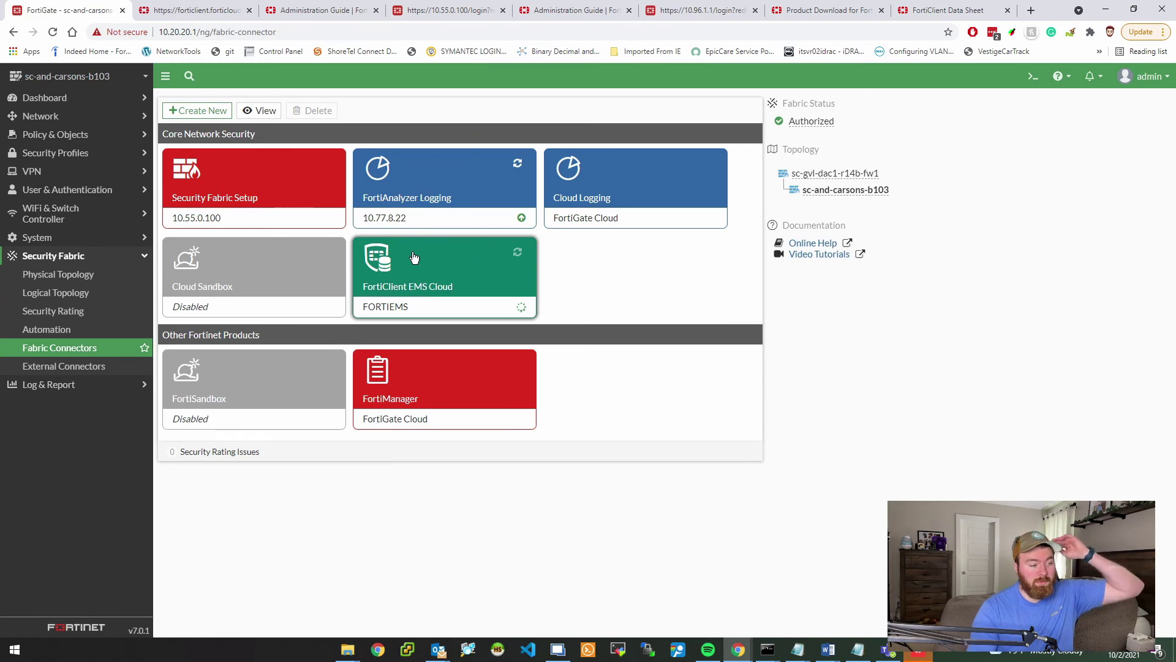